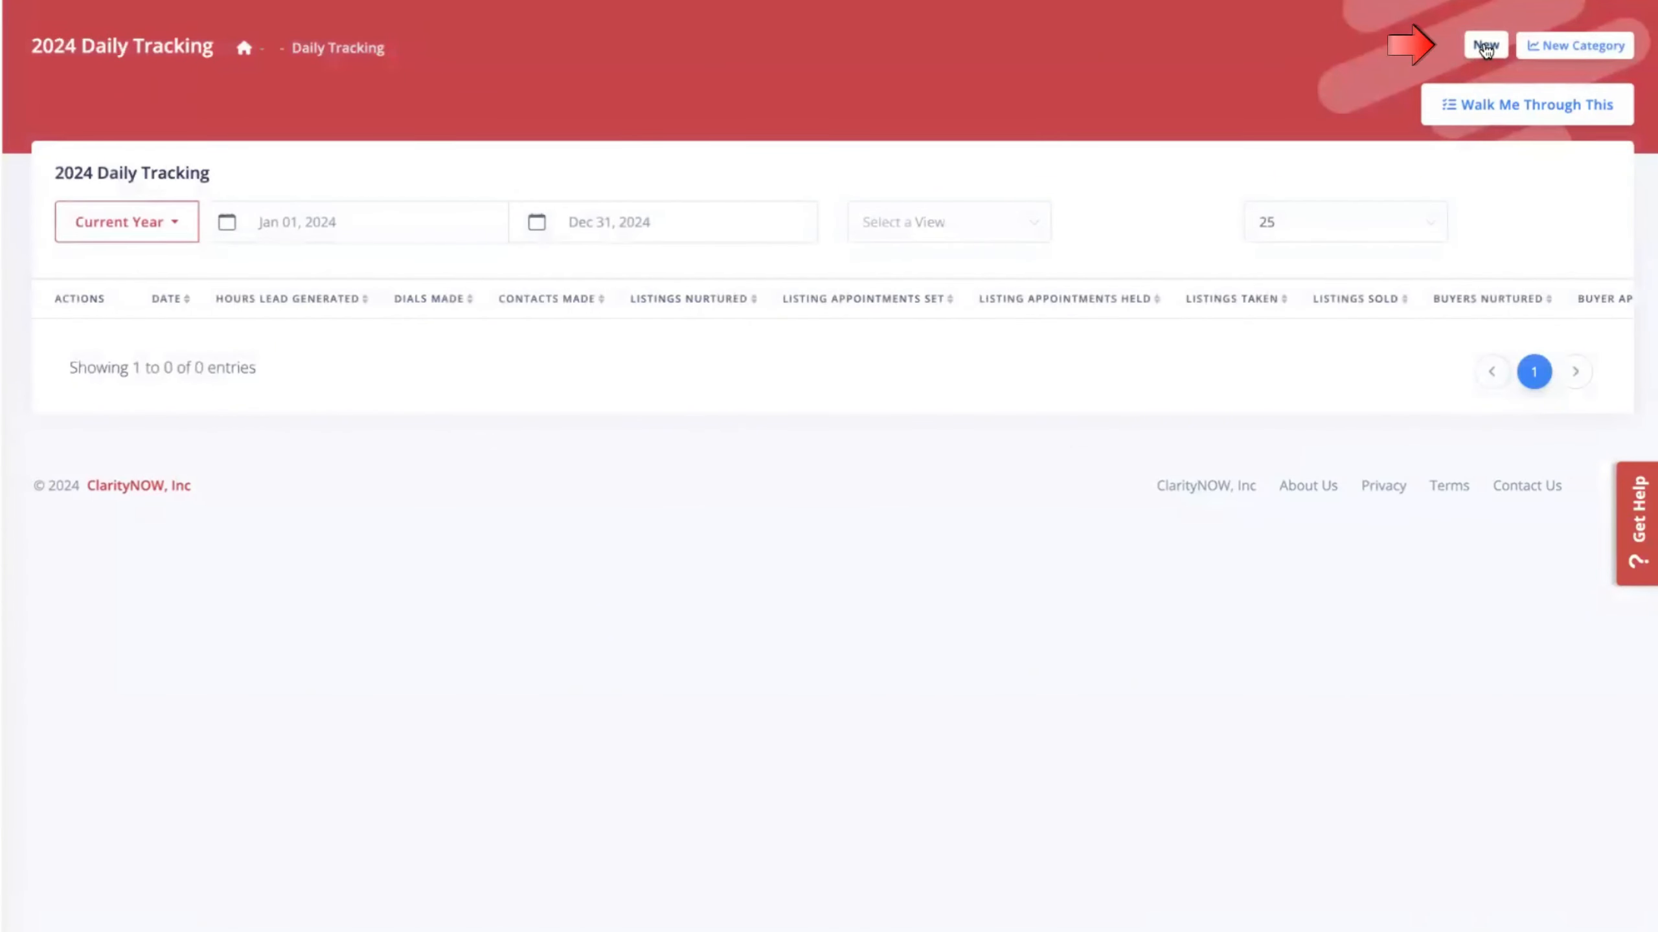
Start a new daily entry with 2 hours lead generated, 17 dials and 12 contacts.
click(1486, 46)
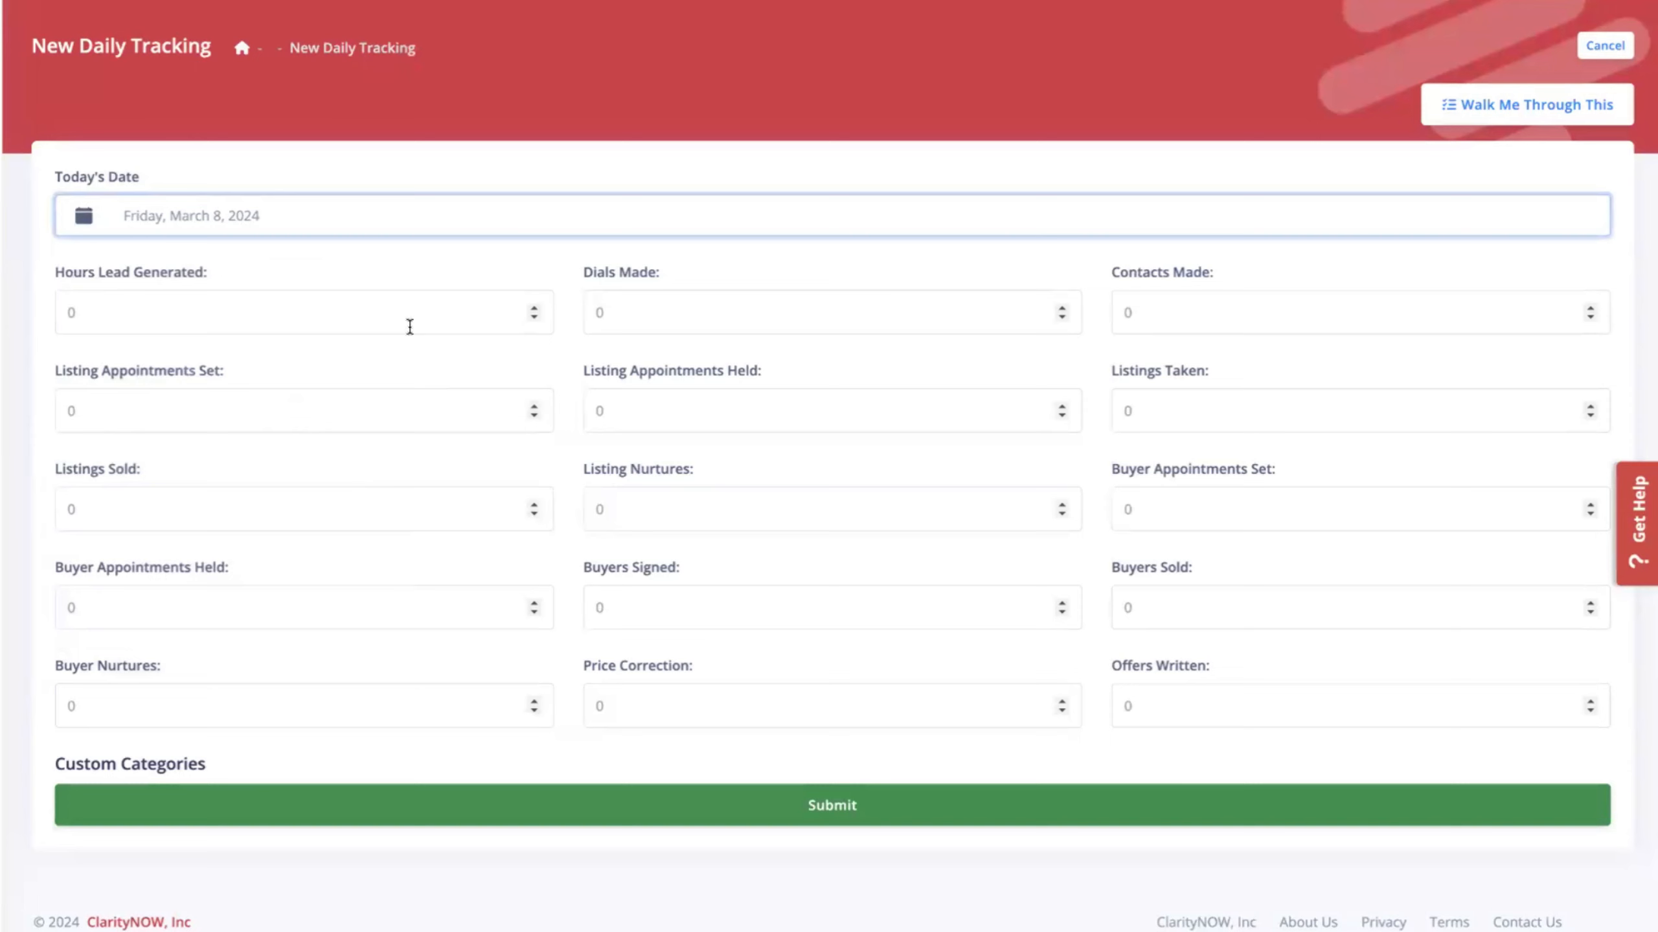
click(236, 324)
text(2)
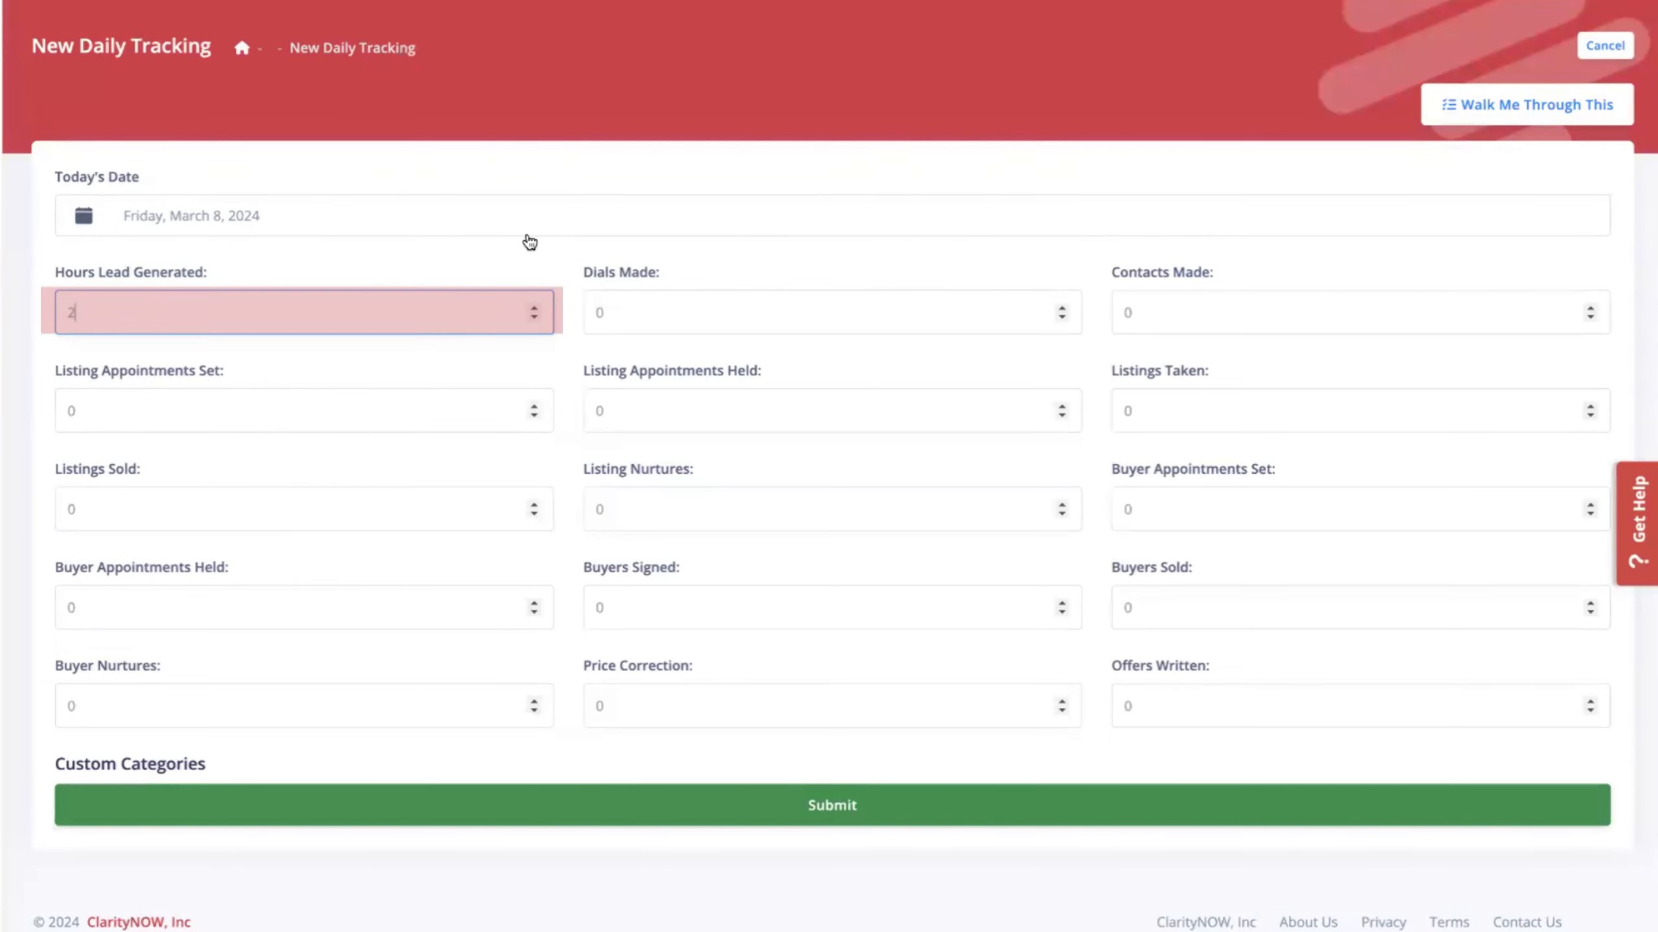
click(605, 311)
text(1)
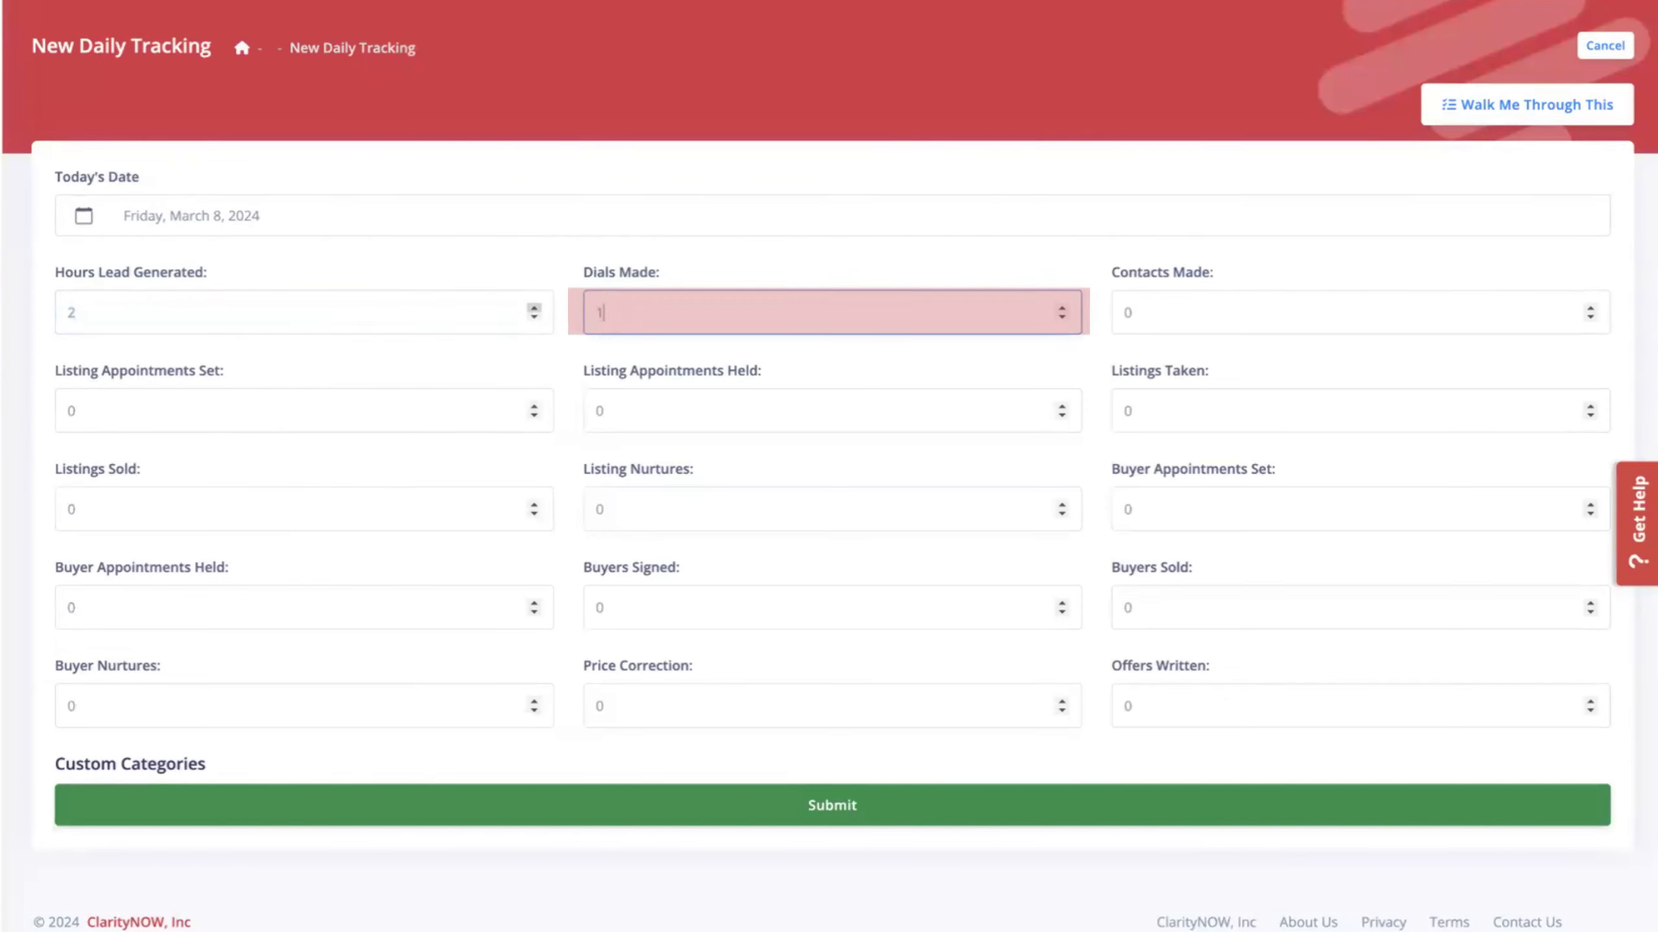
text(7)
click(1189, 314)
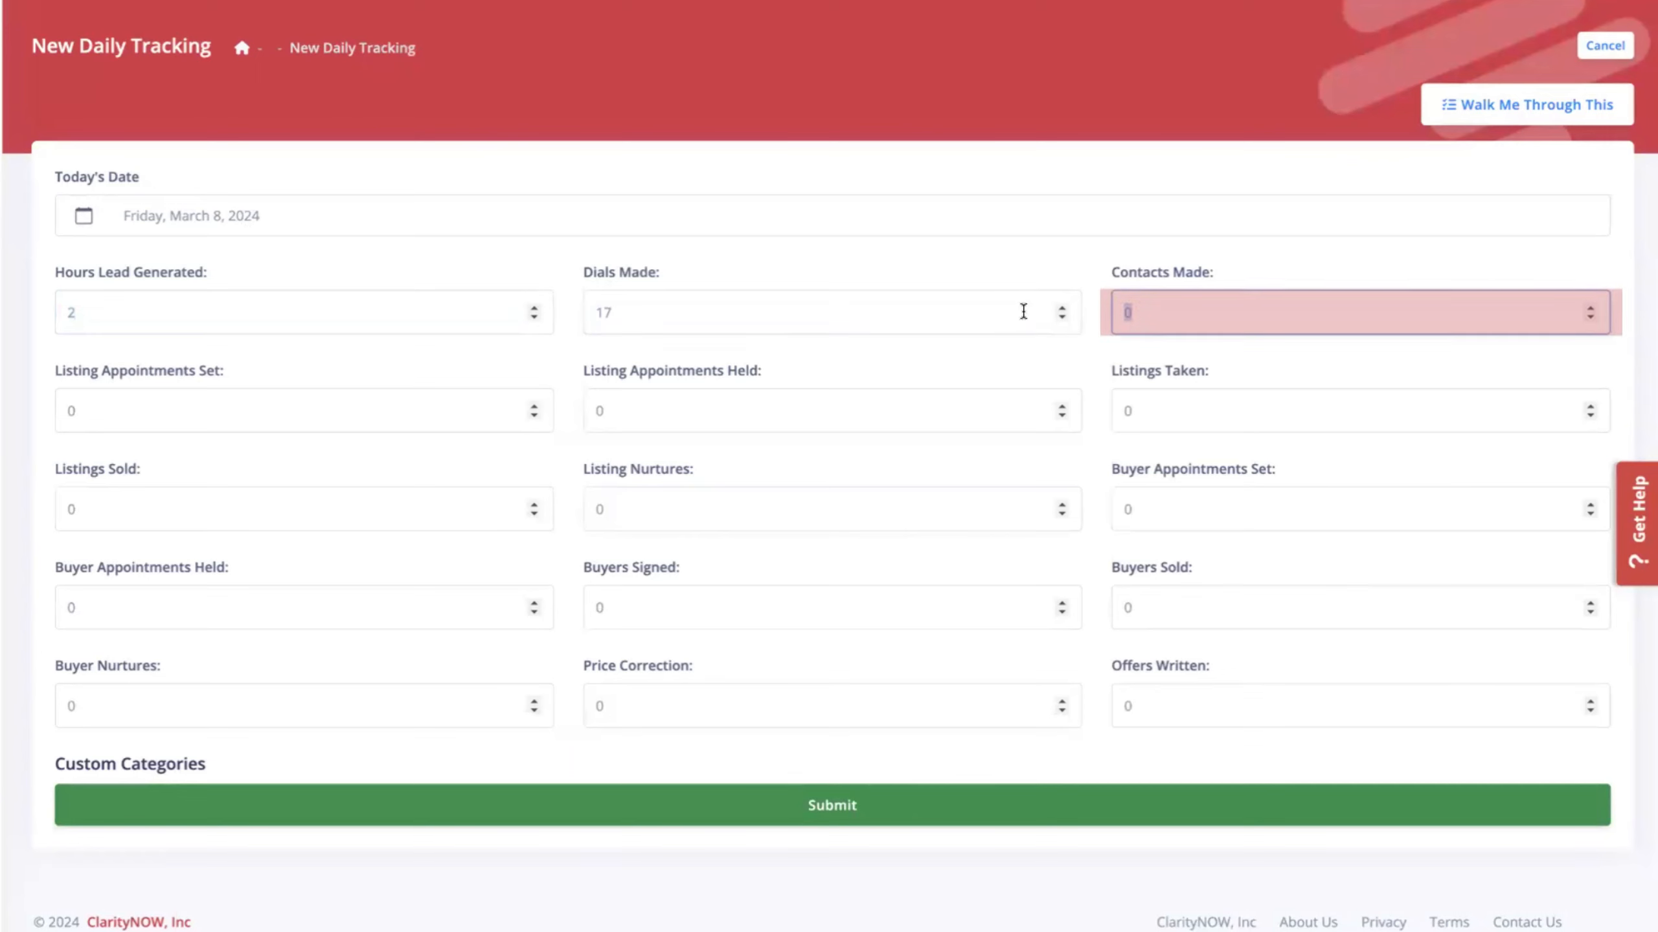
text(12)
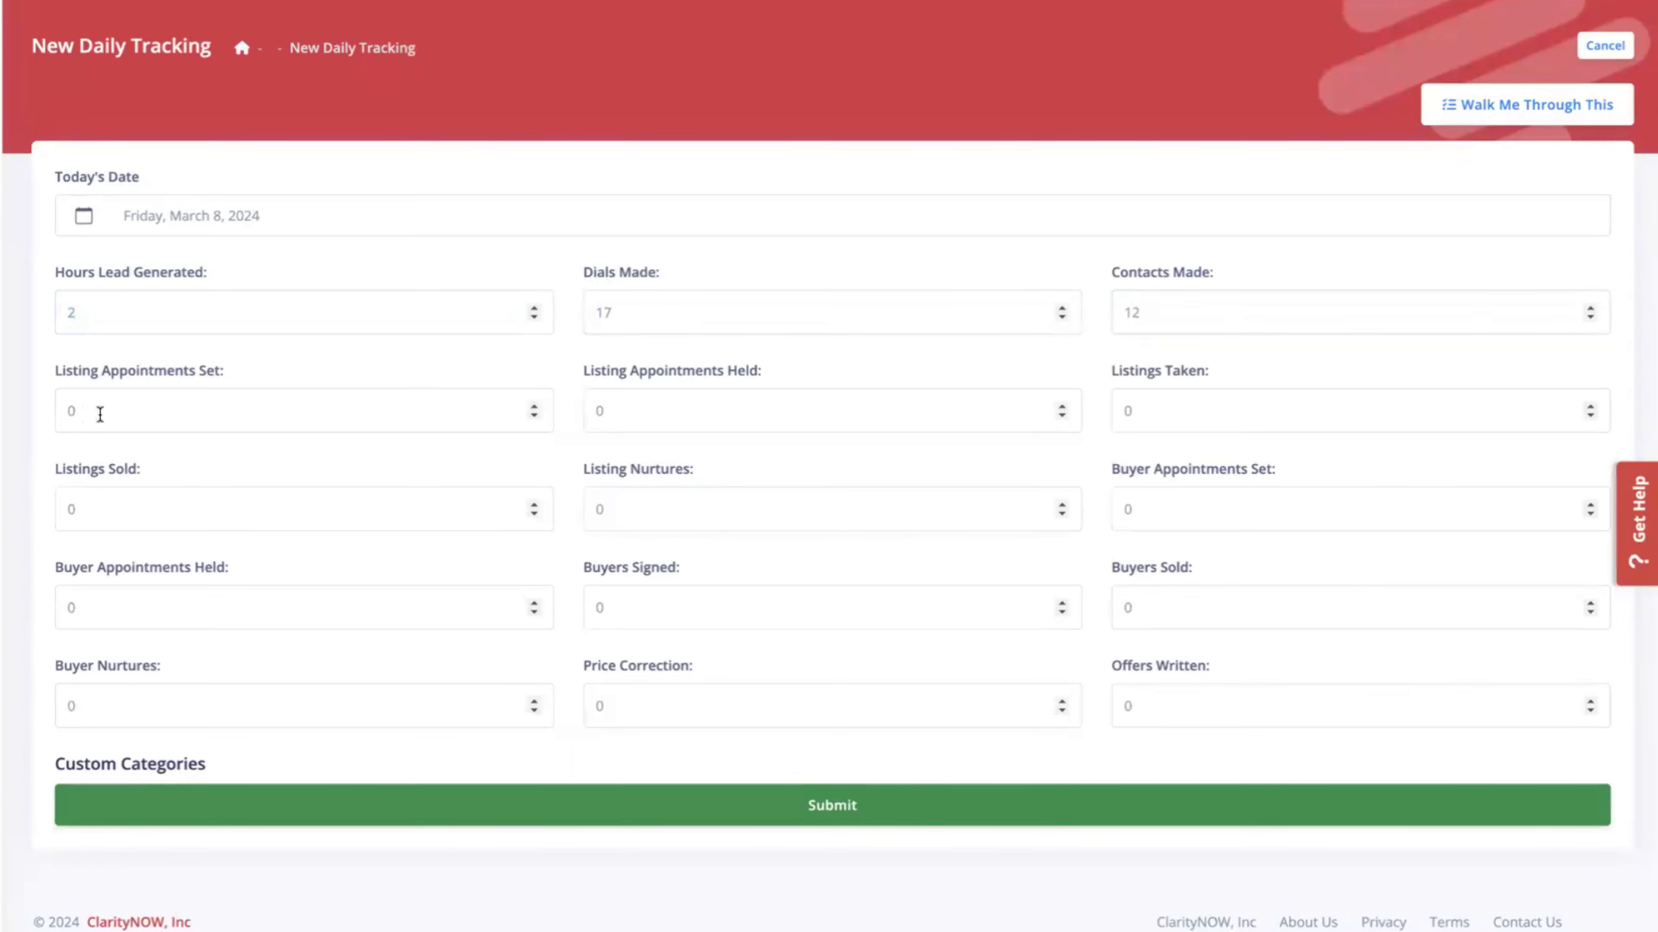
Record 1 buyer appointment set, 1 listing appointment held and 1 offer written, then submit.
click(1121, 511)
text(1)
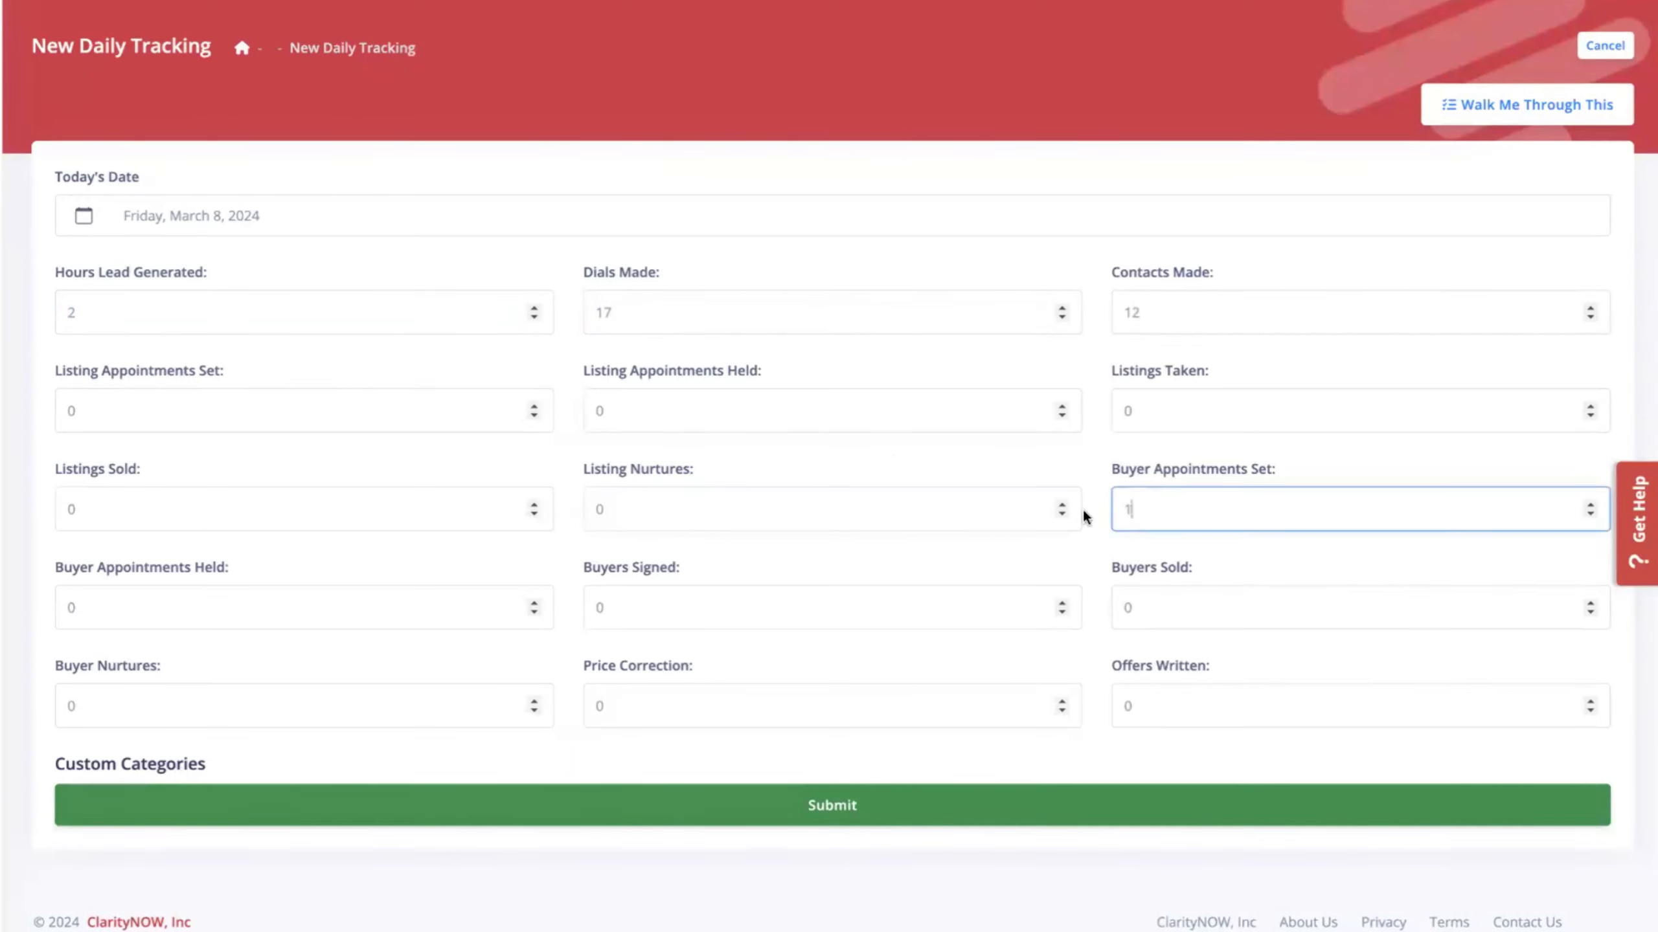
click(770, 425)
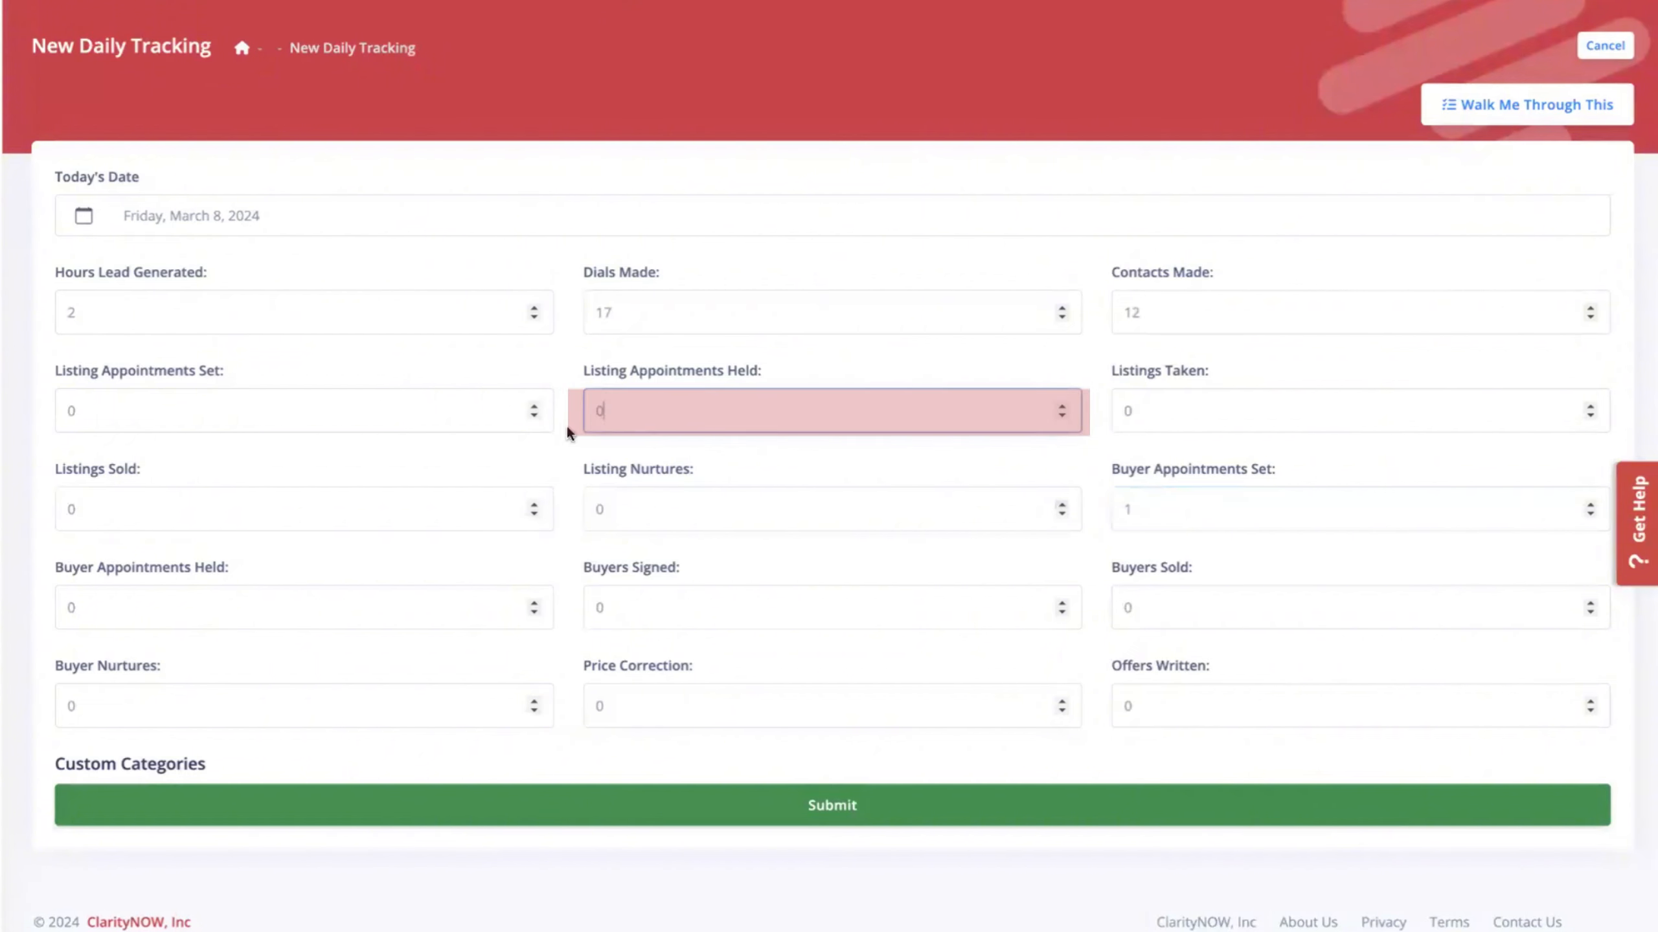
text(1)
click(723, 748)
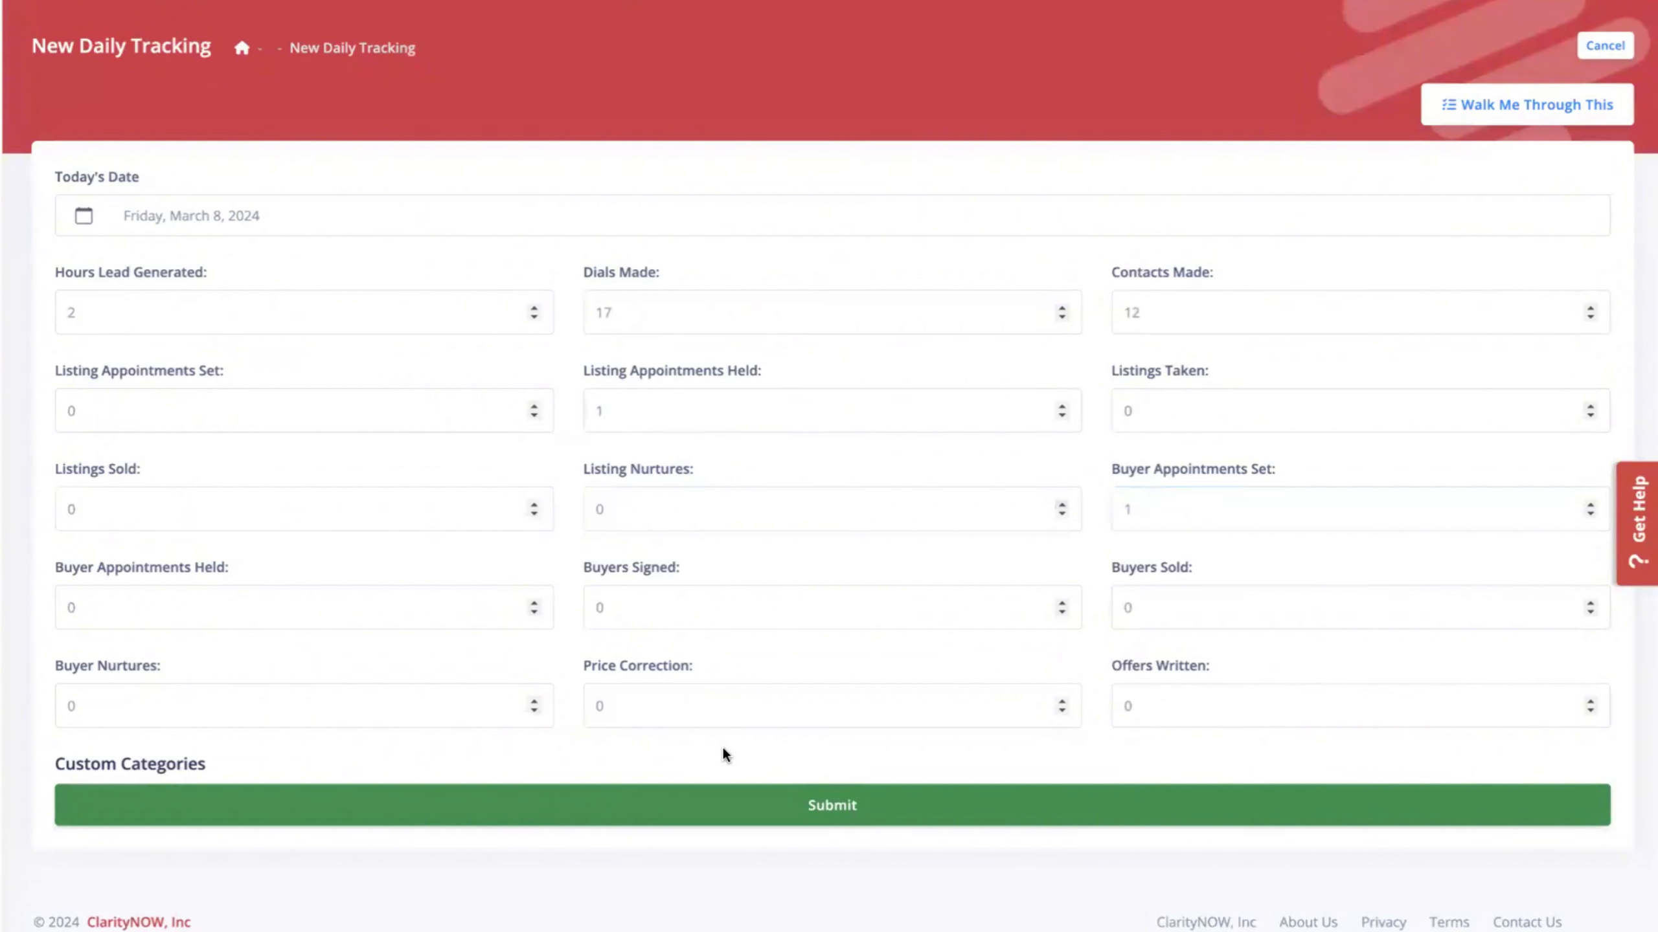
click(1104, 707)
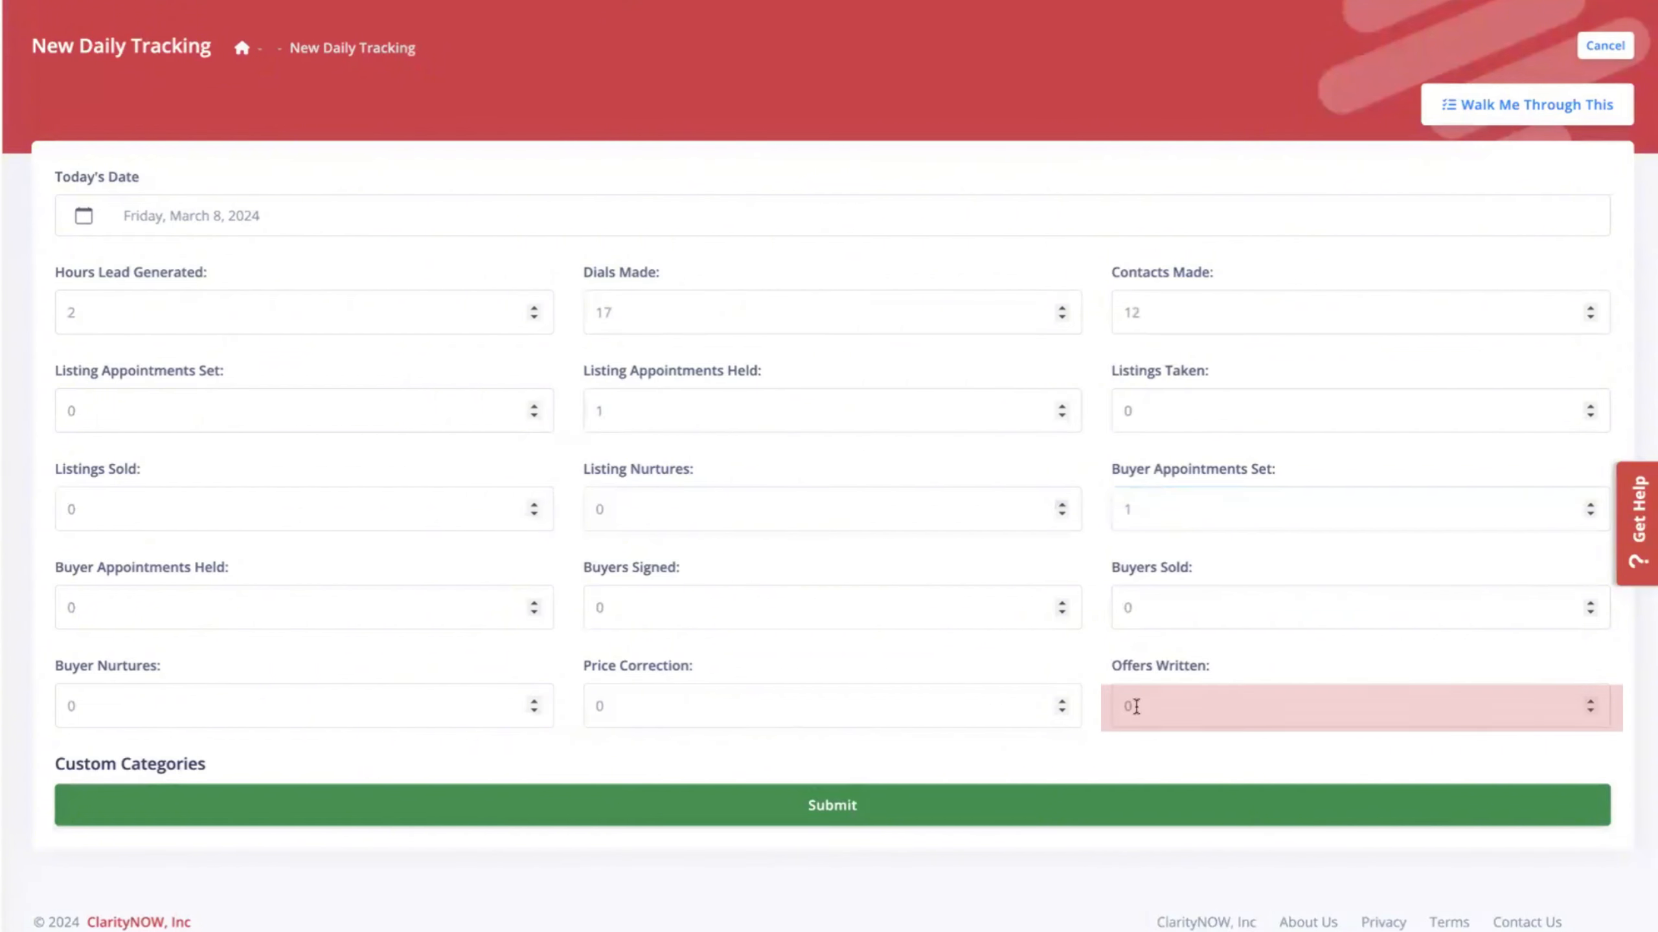
text(1)
click(878, 805)
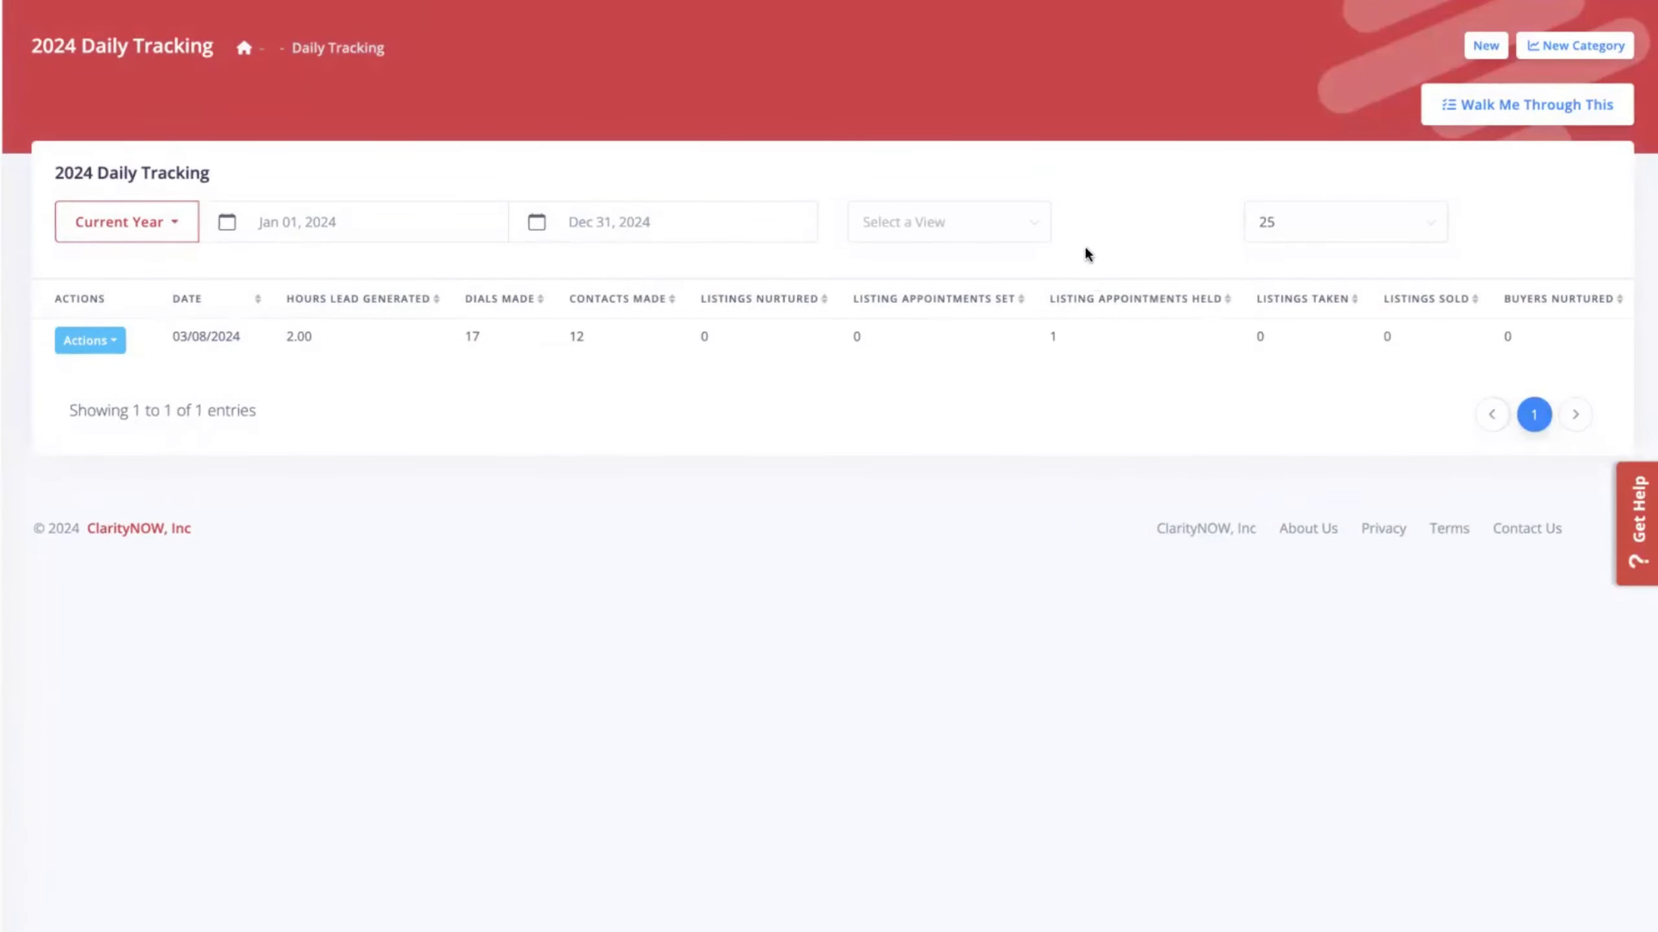
Open a blank tracking form and cancel it to get back to the 03/08/2024 entry list.
click(1485, 46)
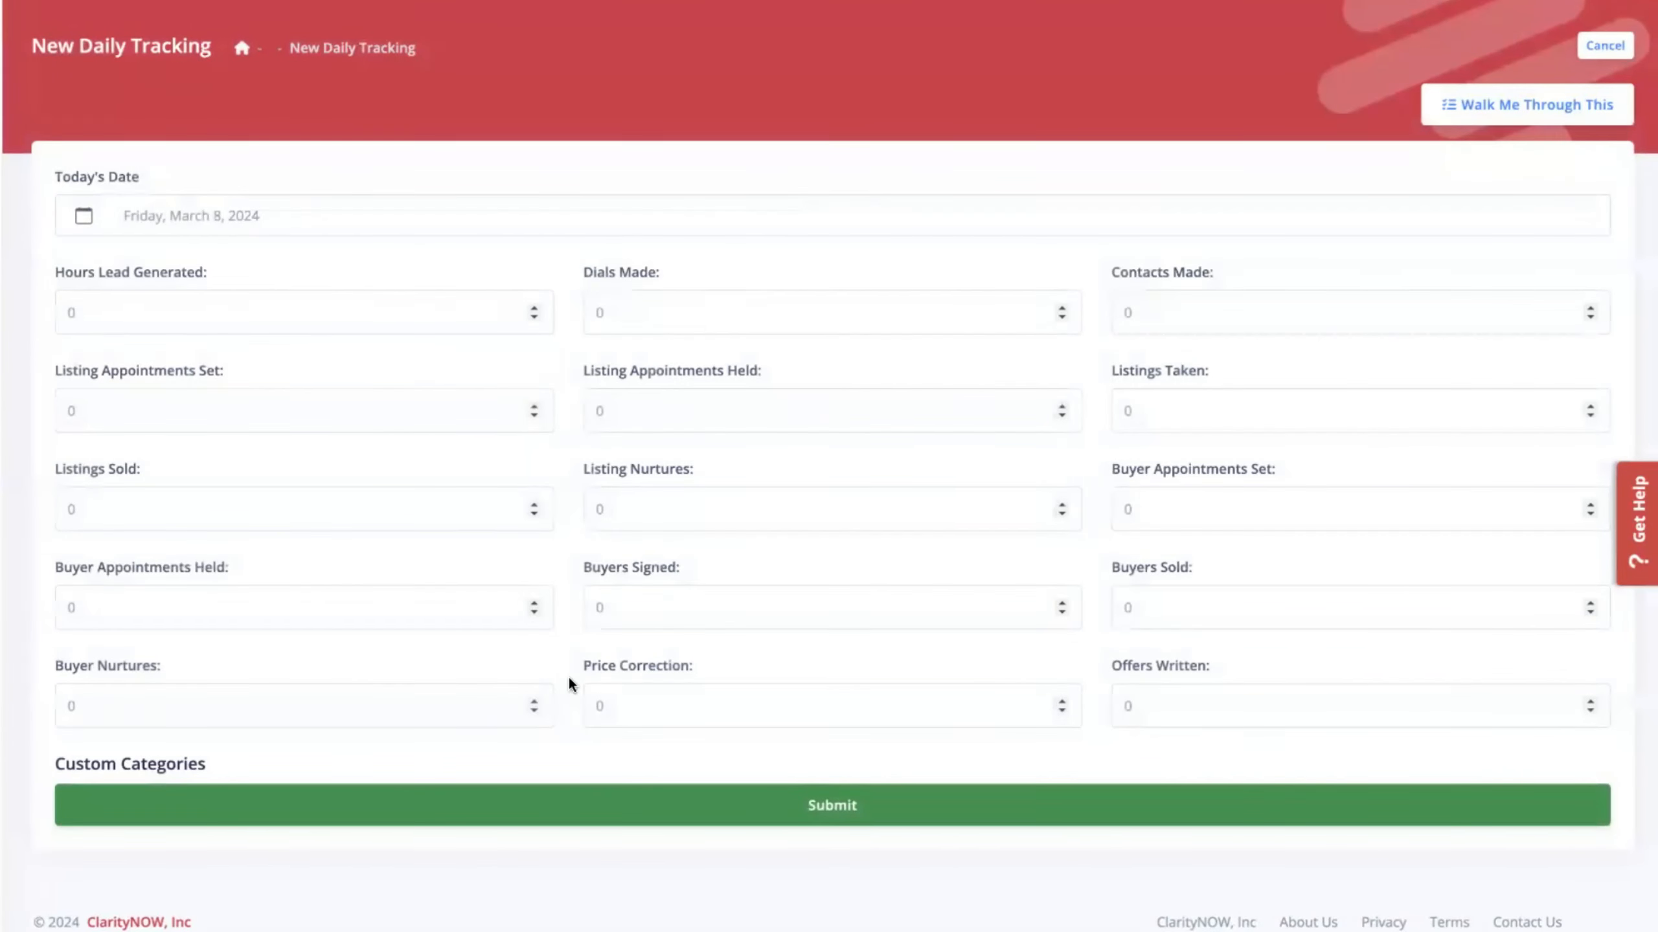
click(1609, 48)
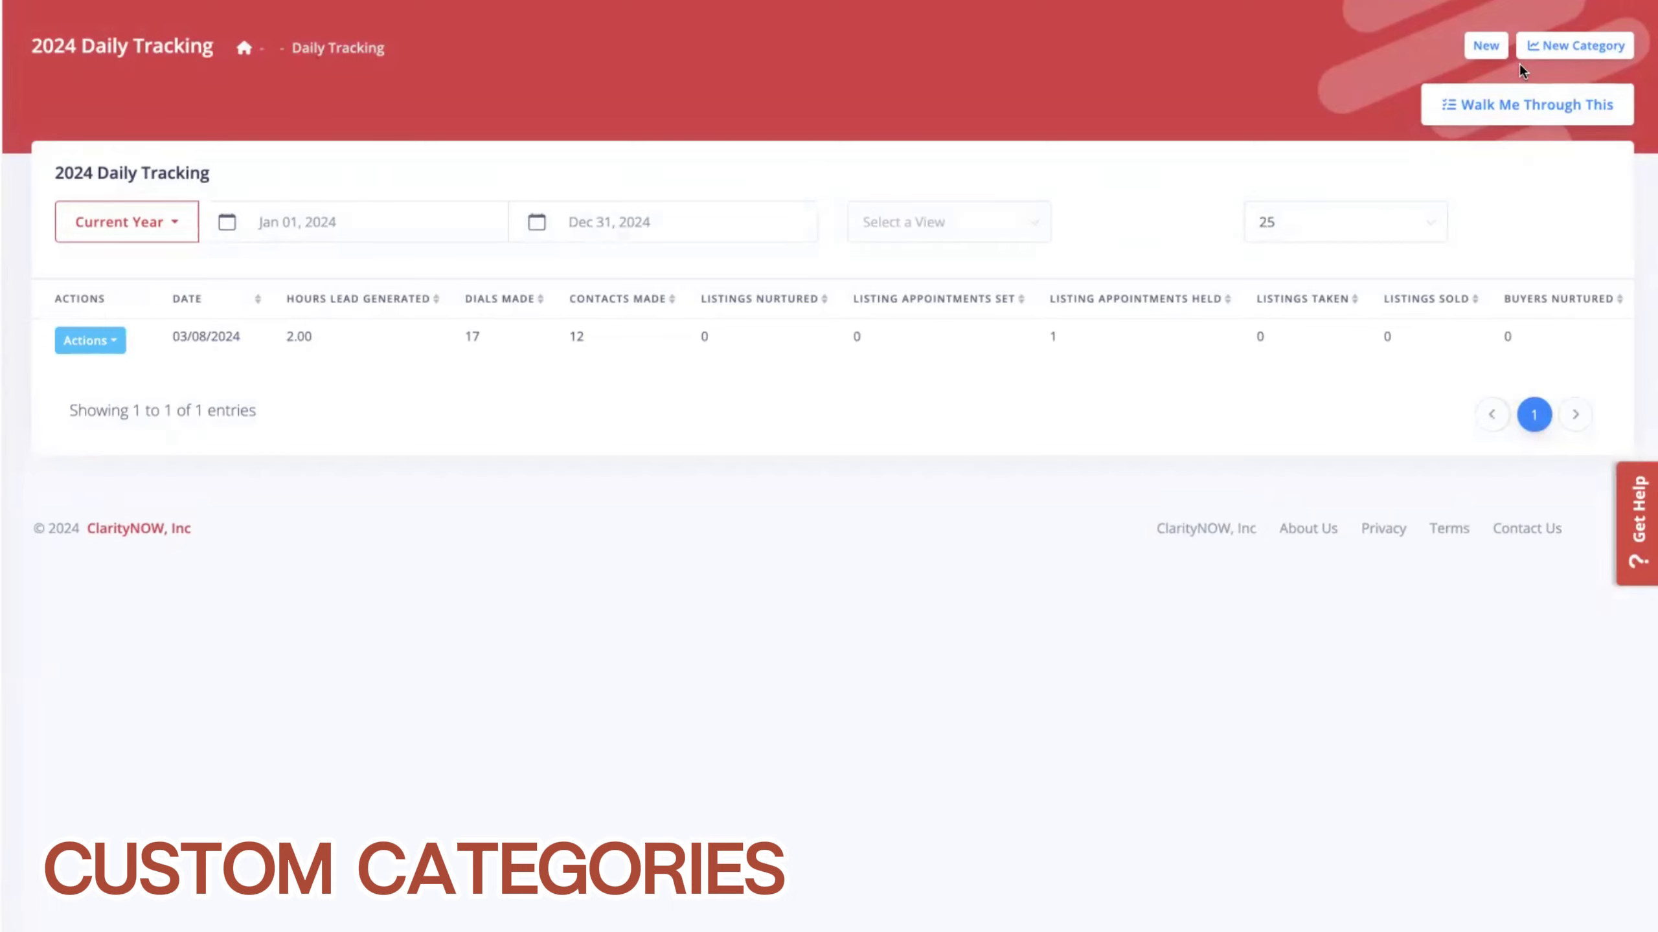
Create a new custom category named 'Social Messages Sent'.
click(1570, 43)
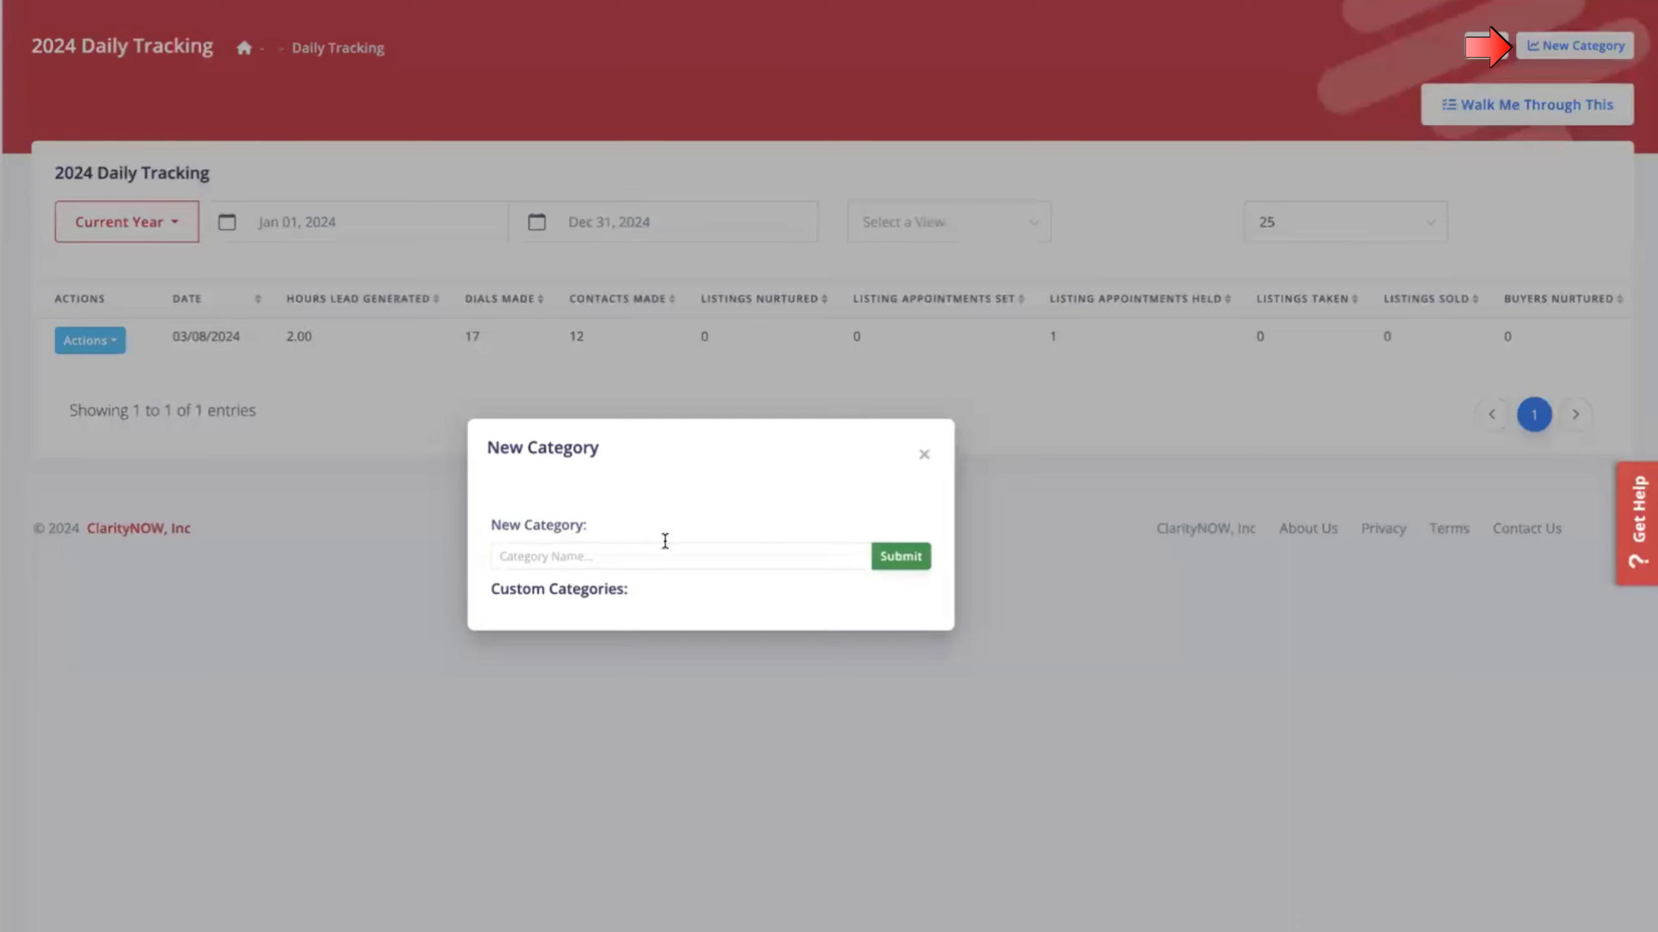
click(659, 544)
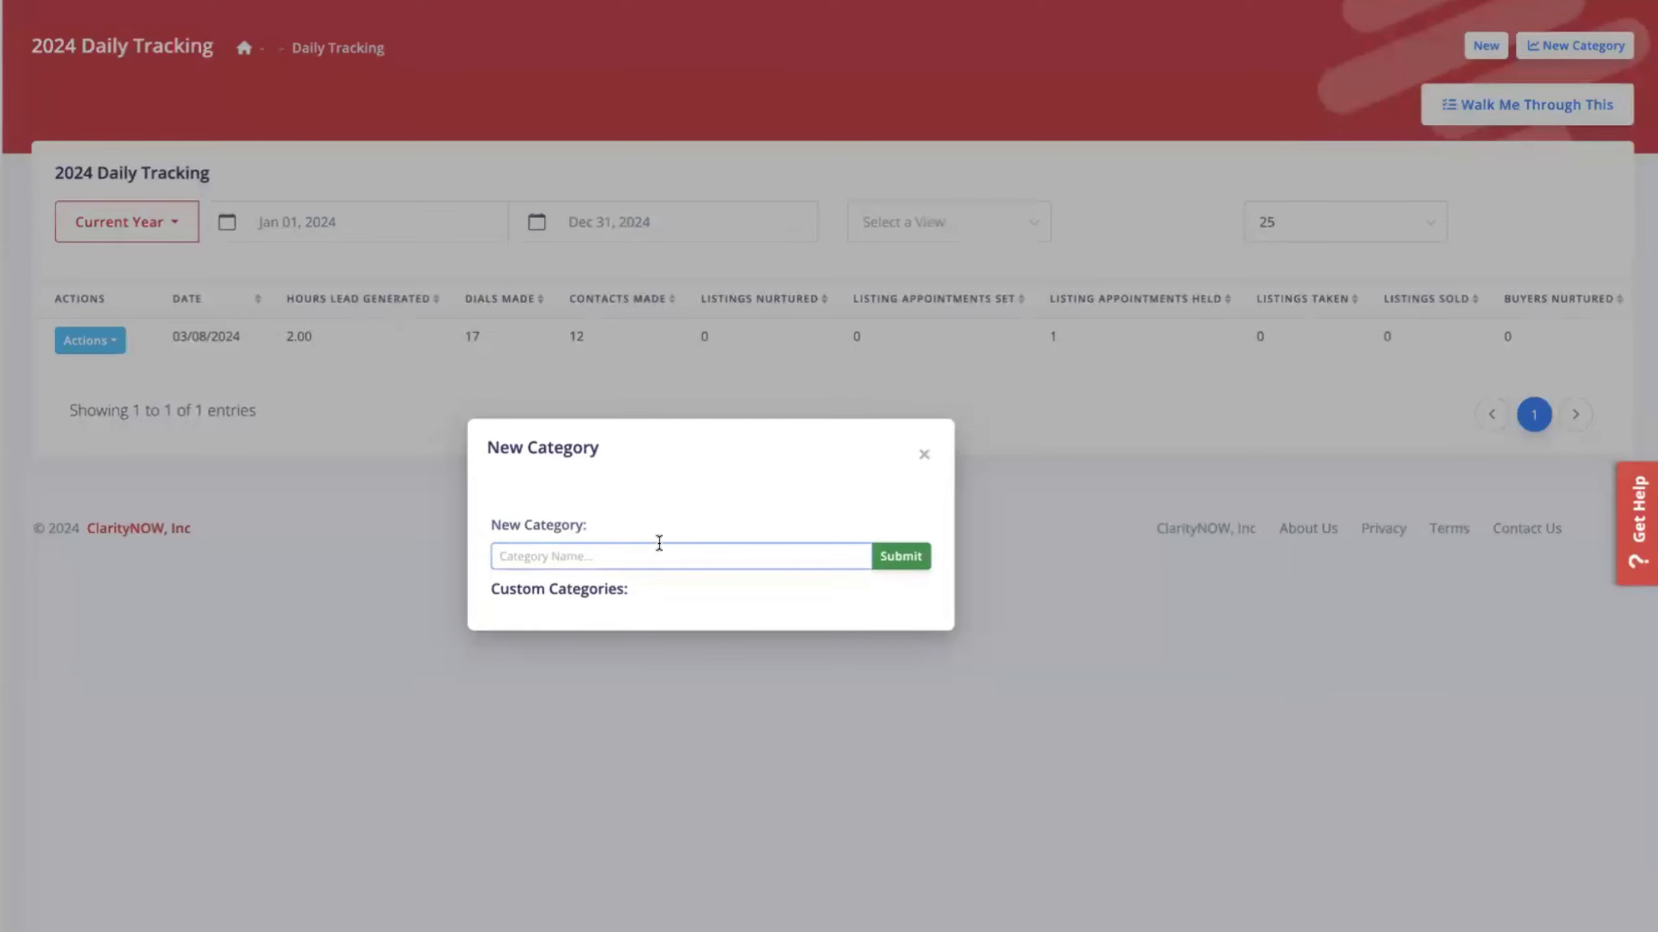
text(Social m)
key(BackSpace)
text(Messages sent)
click(901, 555)
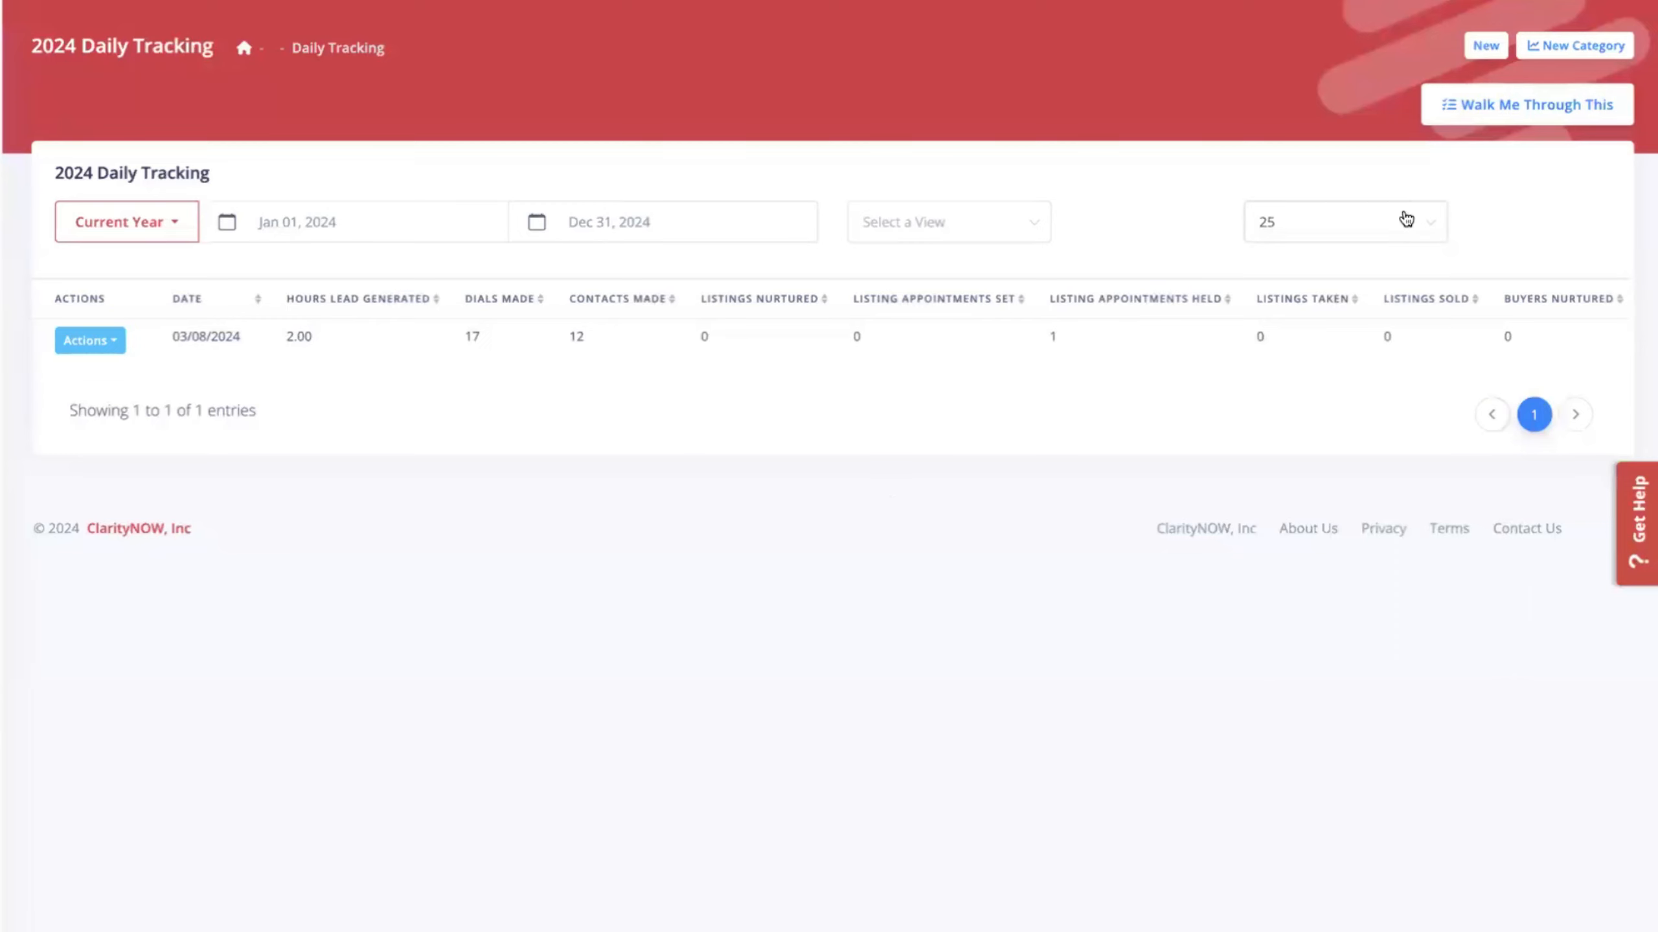
Confirm the category exists, then submit a new entry with 10 Social Messages Sent.
click(1566, 48)
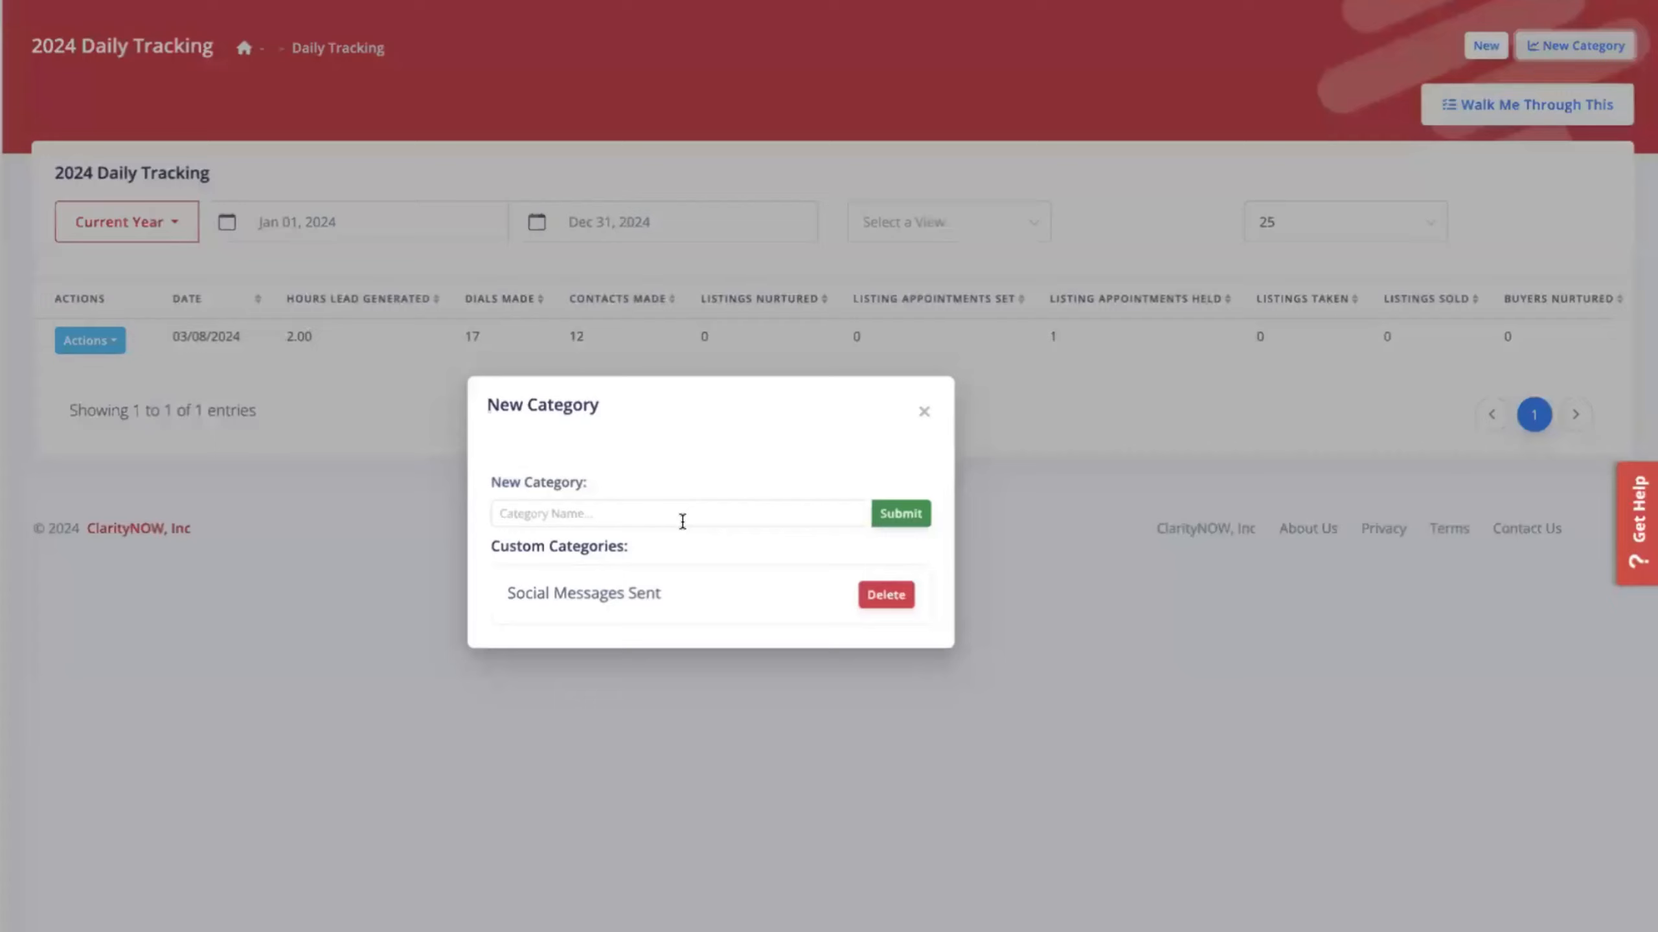
click(923, 425)
click(1487, 46)
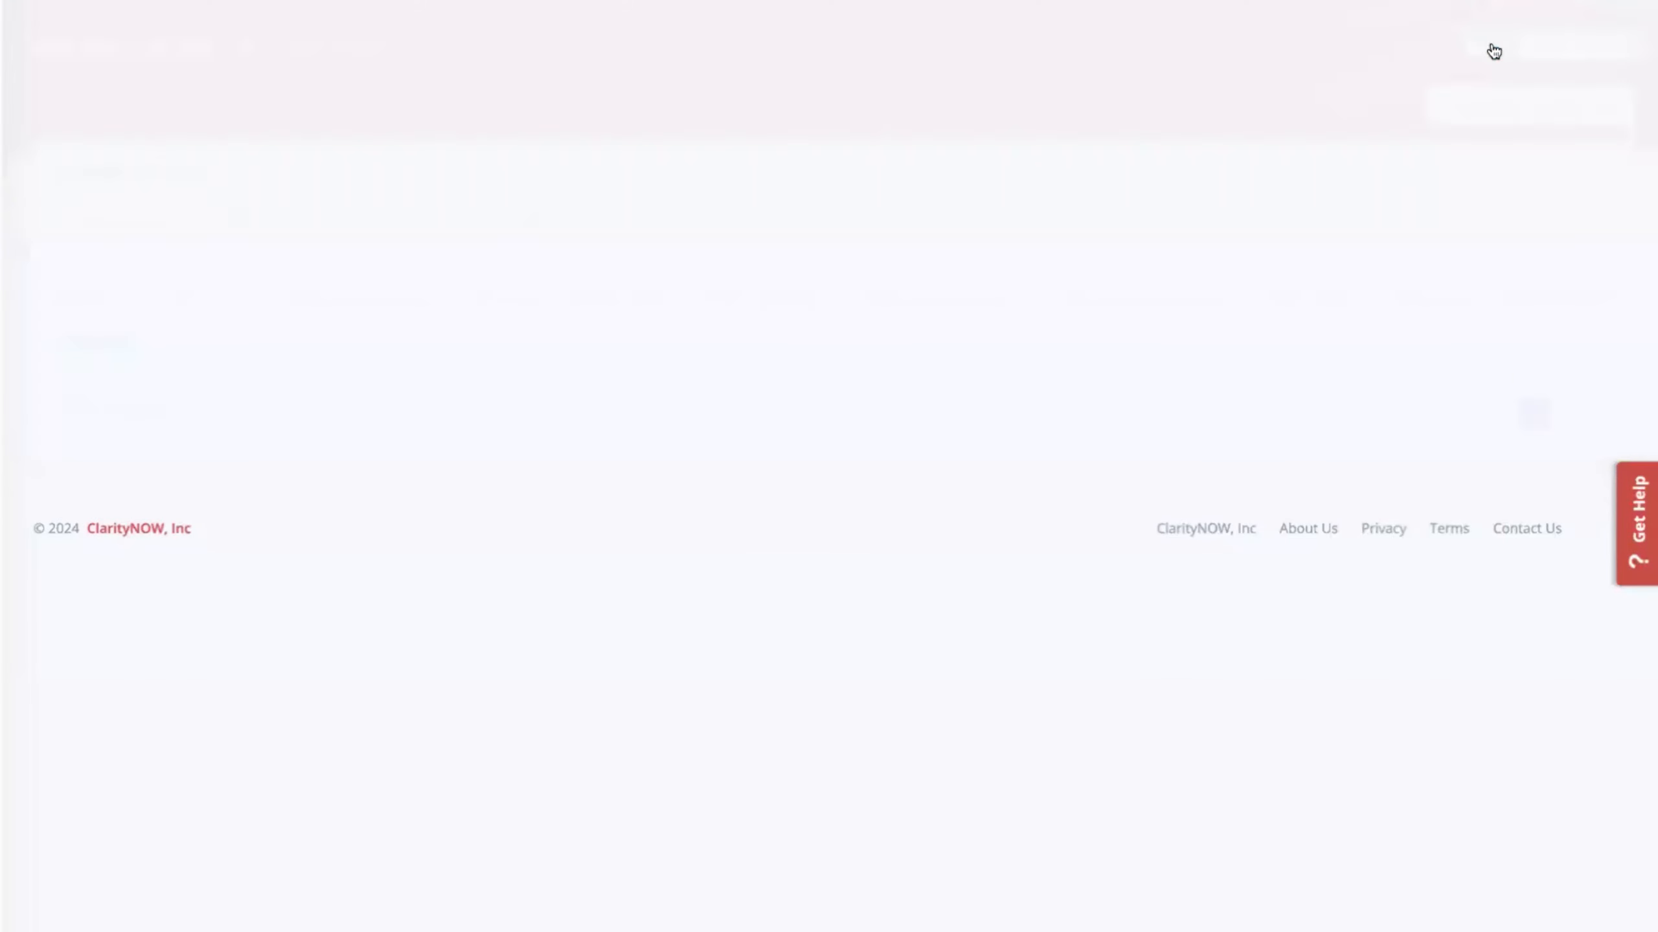
drag(98, 838, 34, 836)
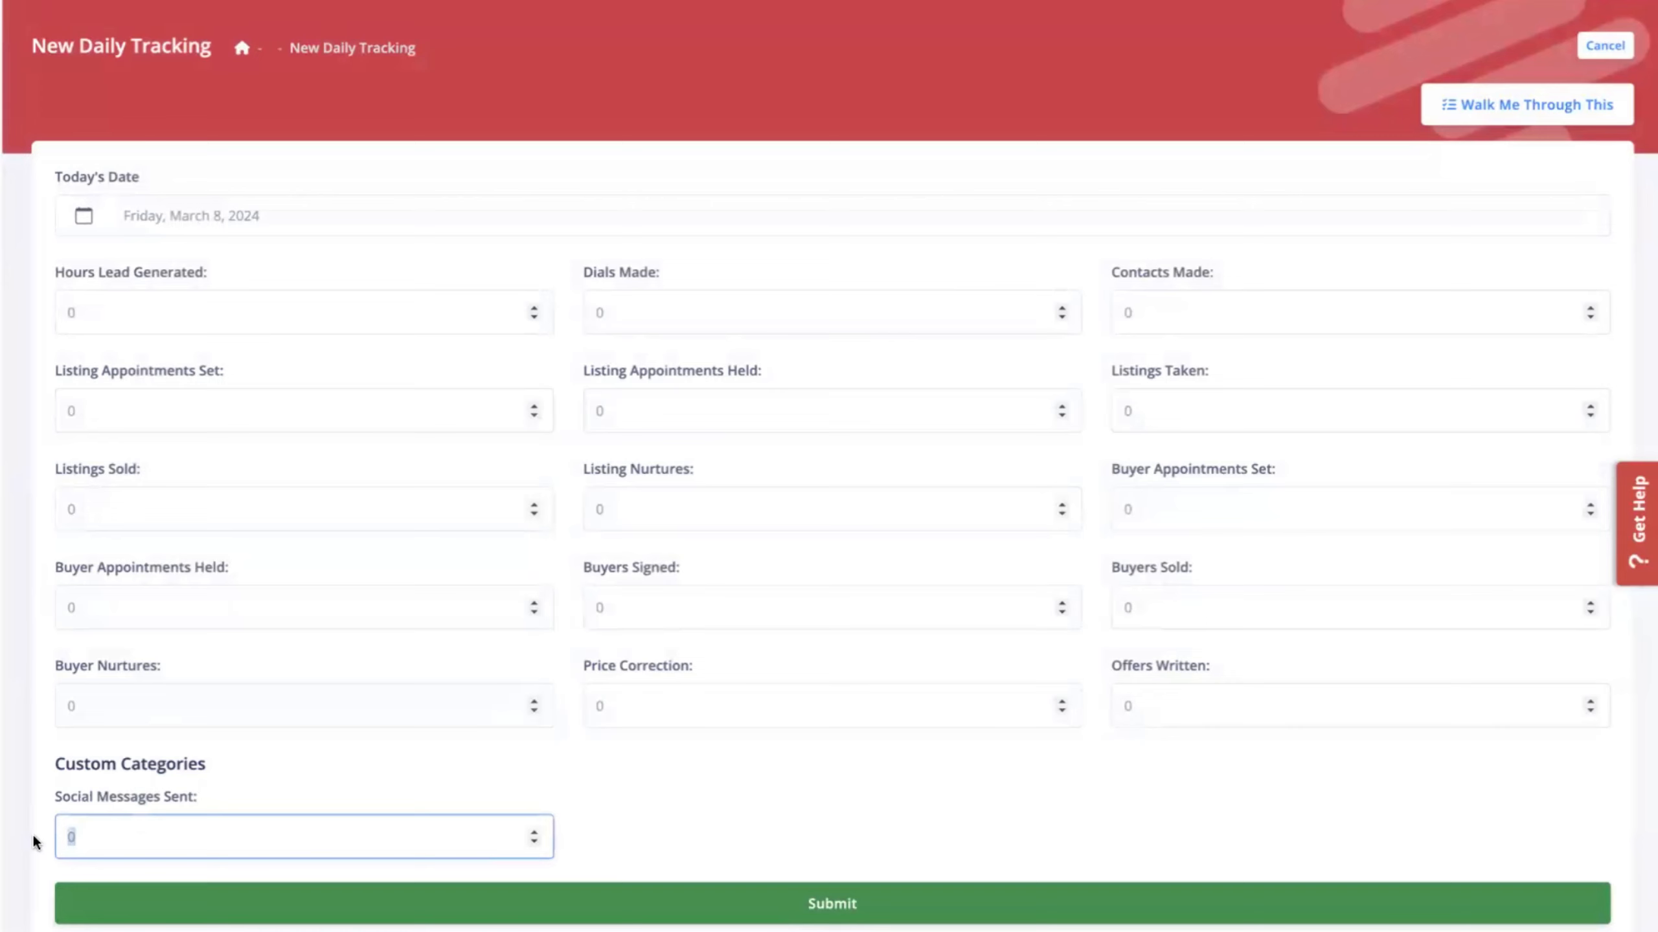
text(10)
click(814, 863)
click(826, 904)
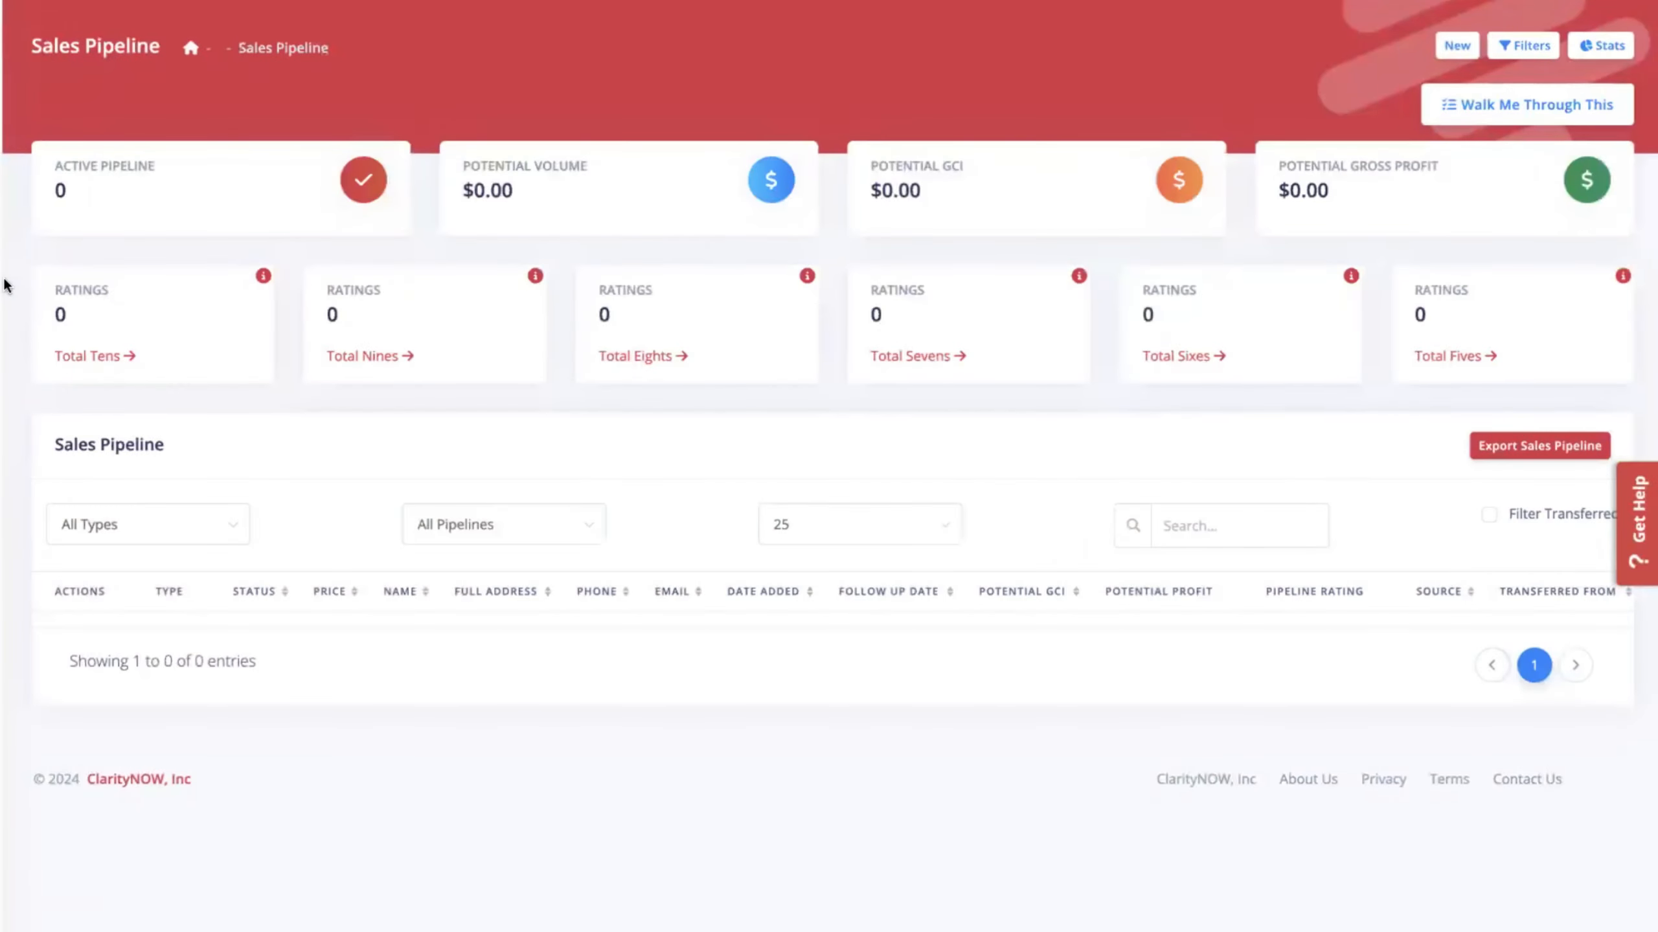
Start a new pipeline record and briefly view the walkthrough and Resource Center panel.
click(1457, 45)
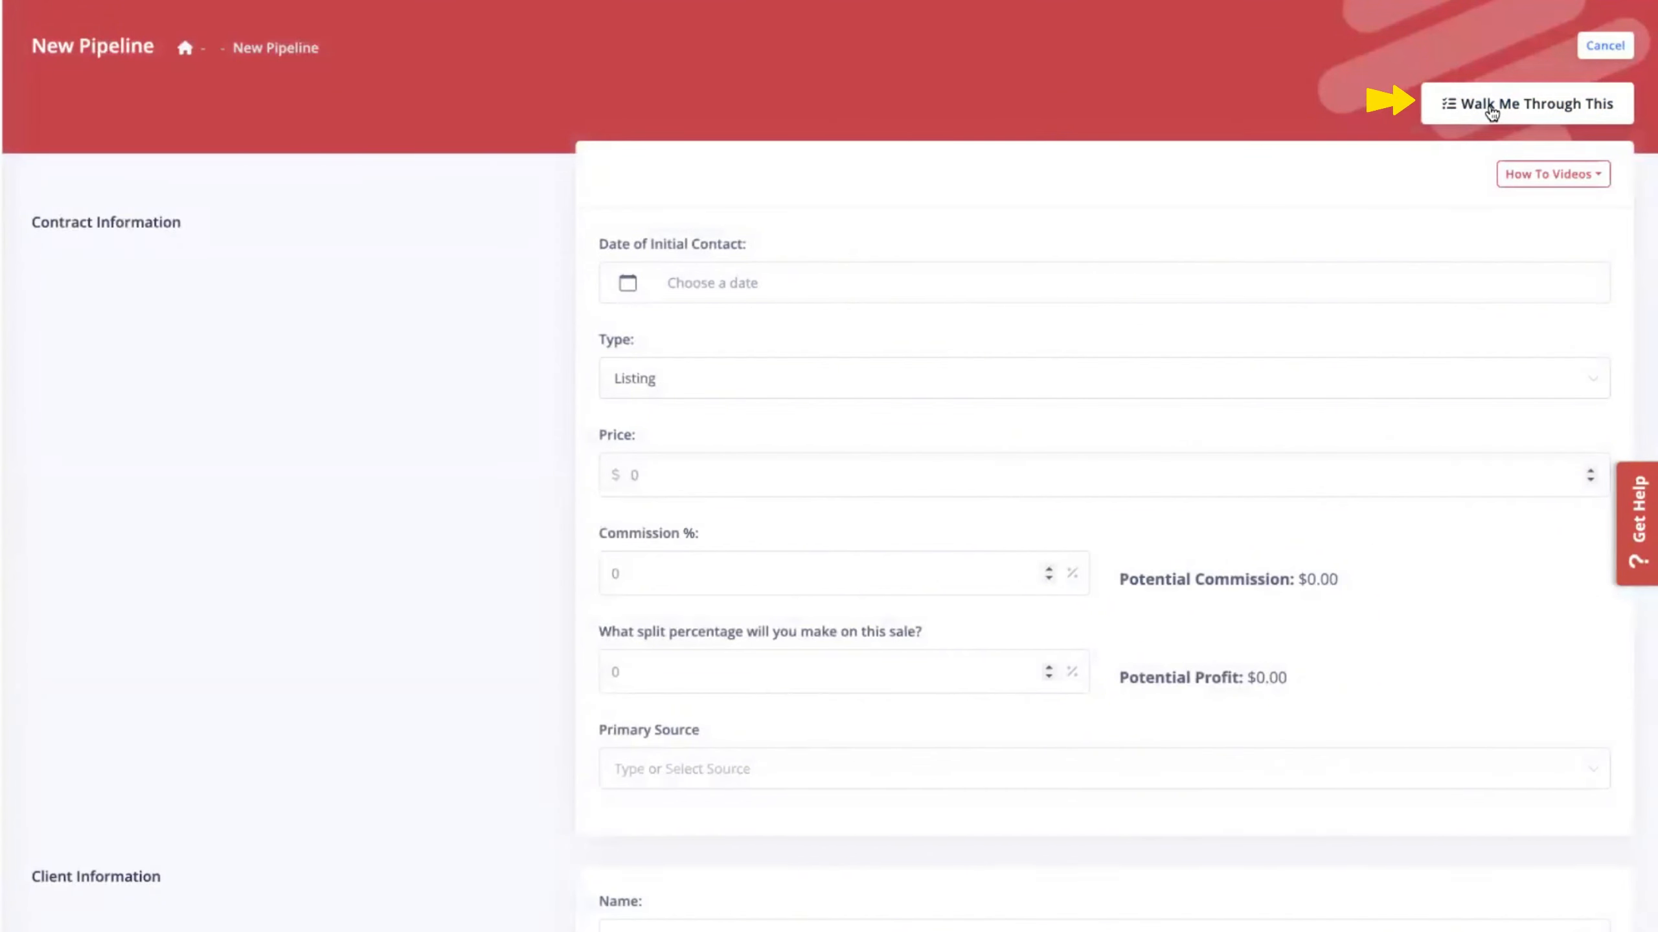
click(1492, 110)
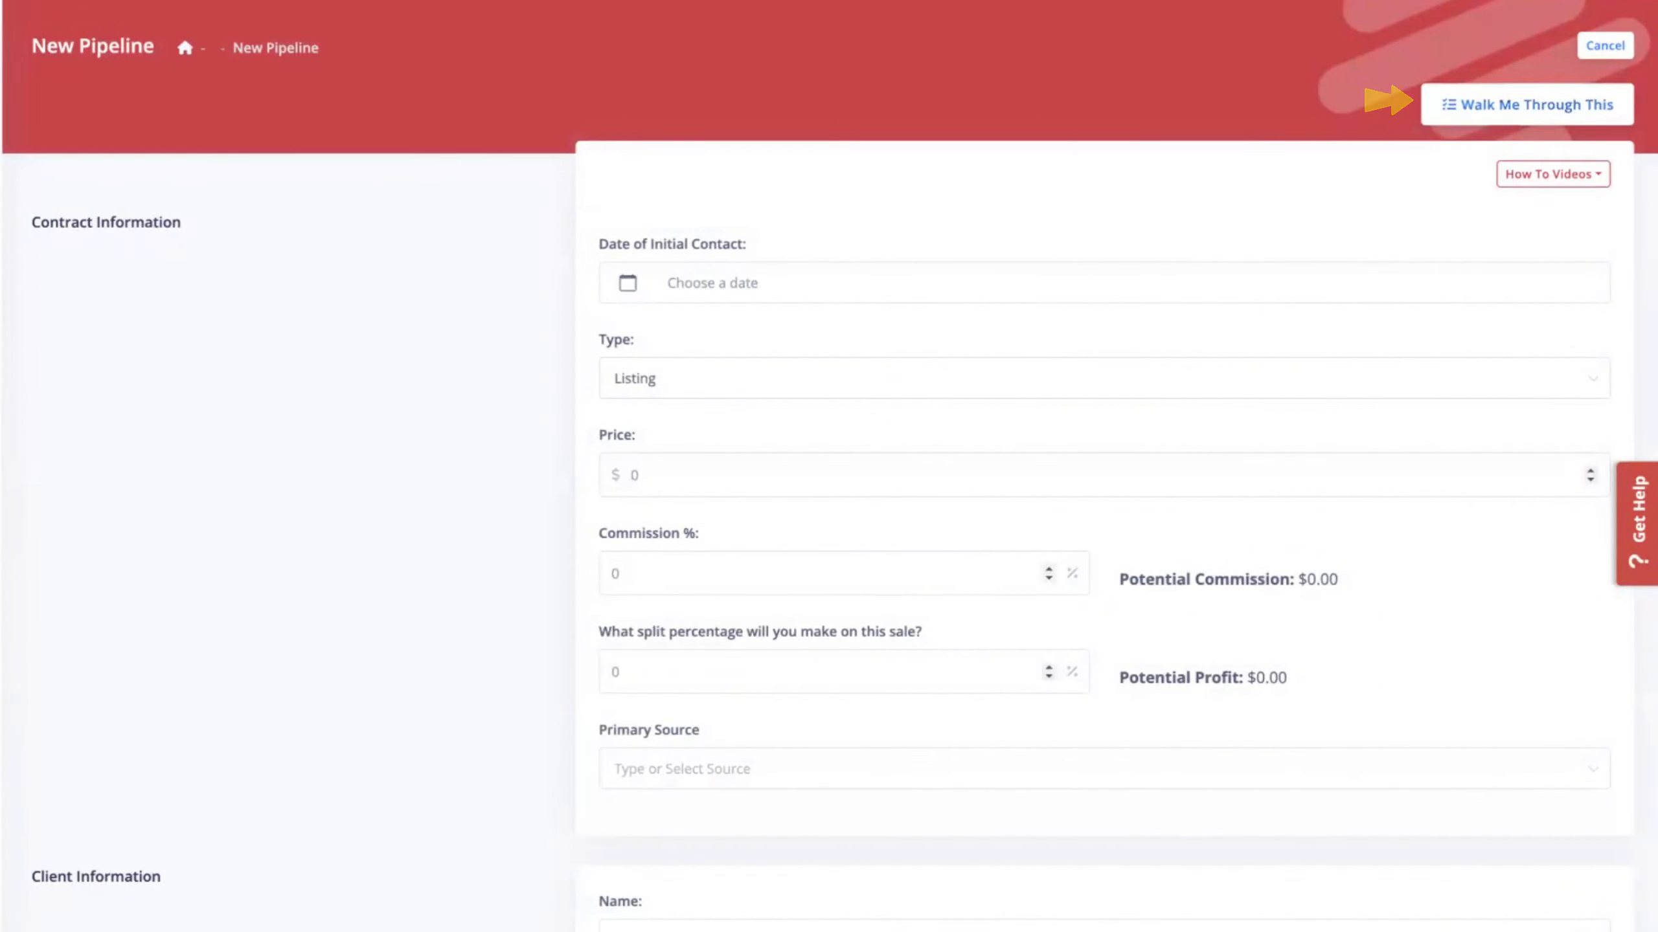
click(1648, 520)
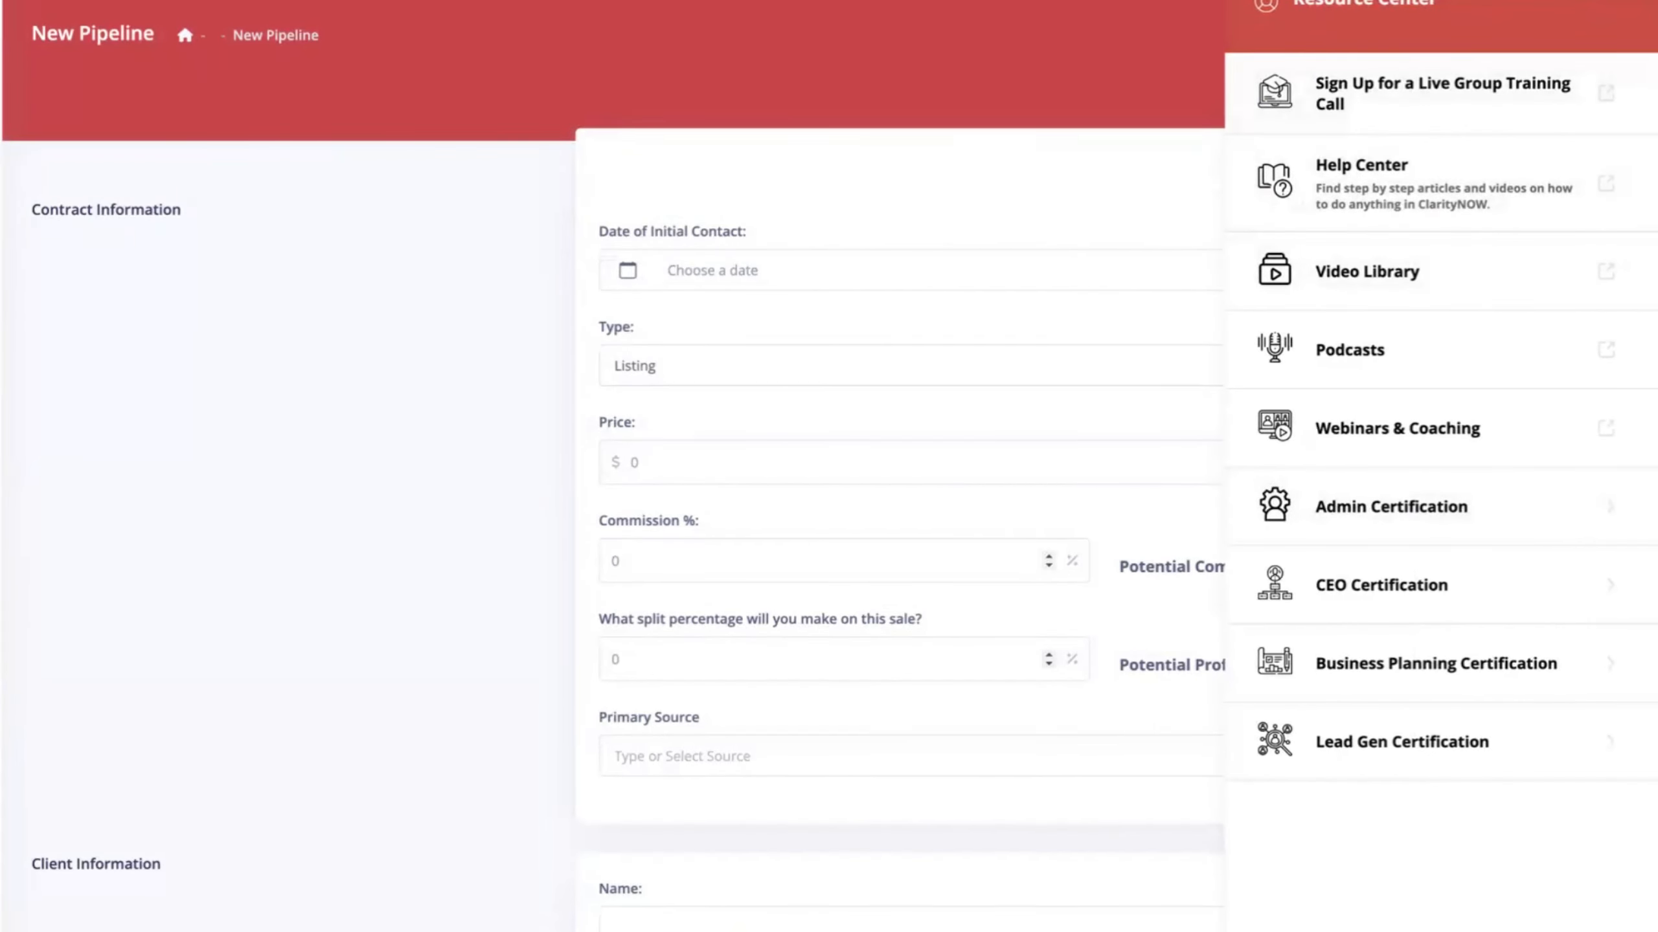
click(520, 363)
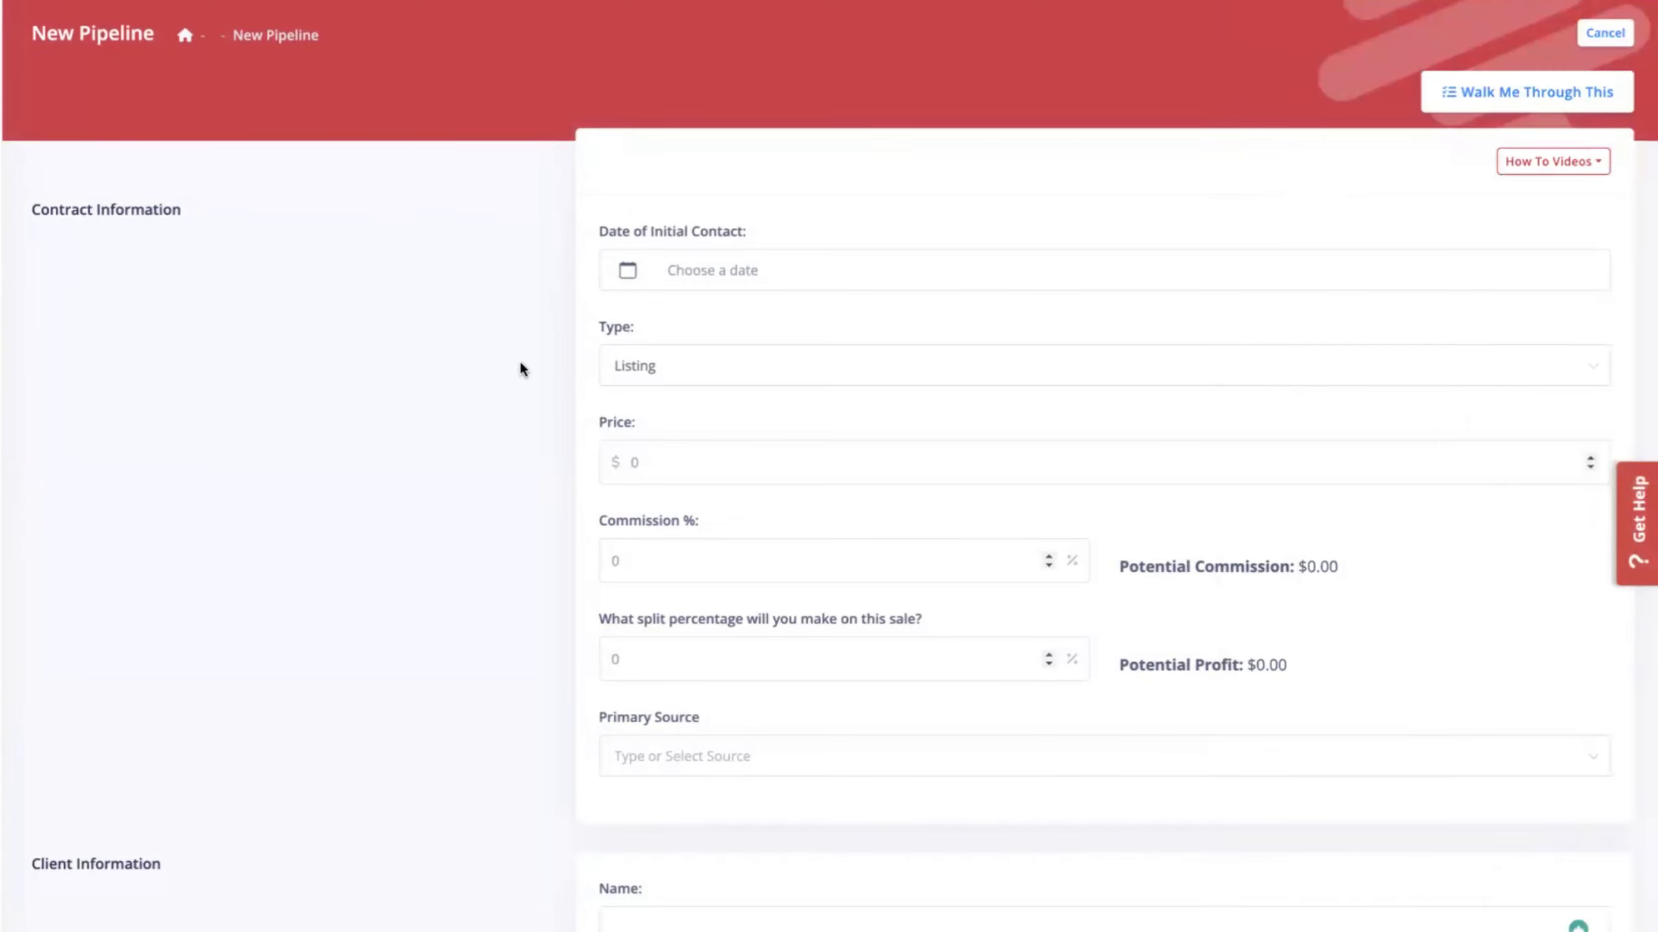
Set the initial contact date to March 7, 2024 and select the Price value.
click(712, 270)
click(776, 457)
drag(645, 463, 585, 474)
Enter price 200000, 3% commission and 100% split, giving $6,000 potential profit.
text(200000)
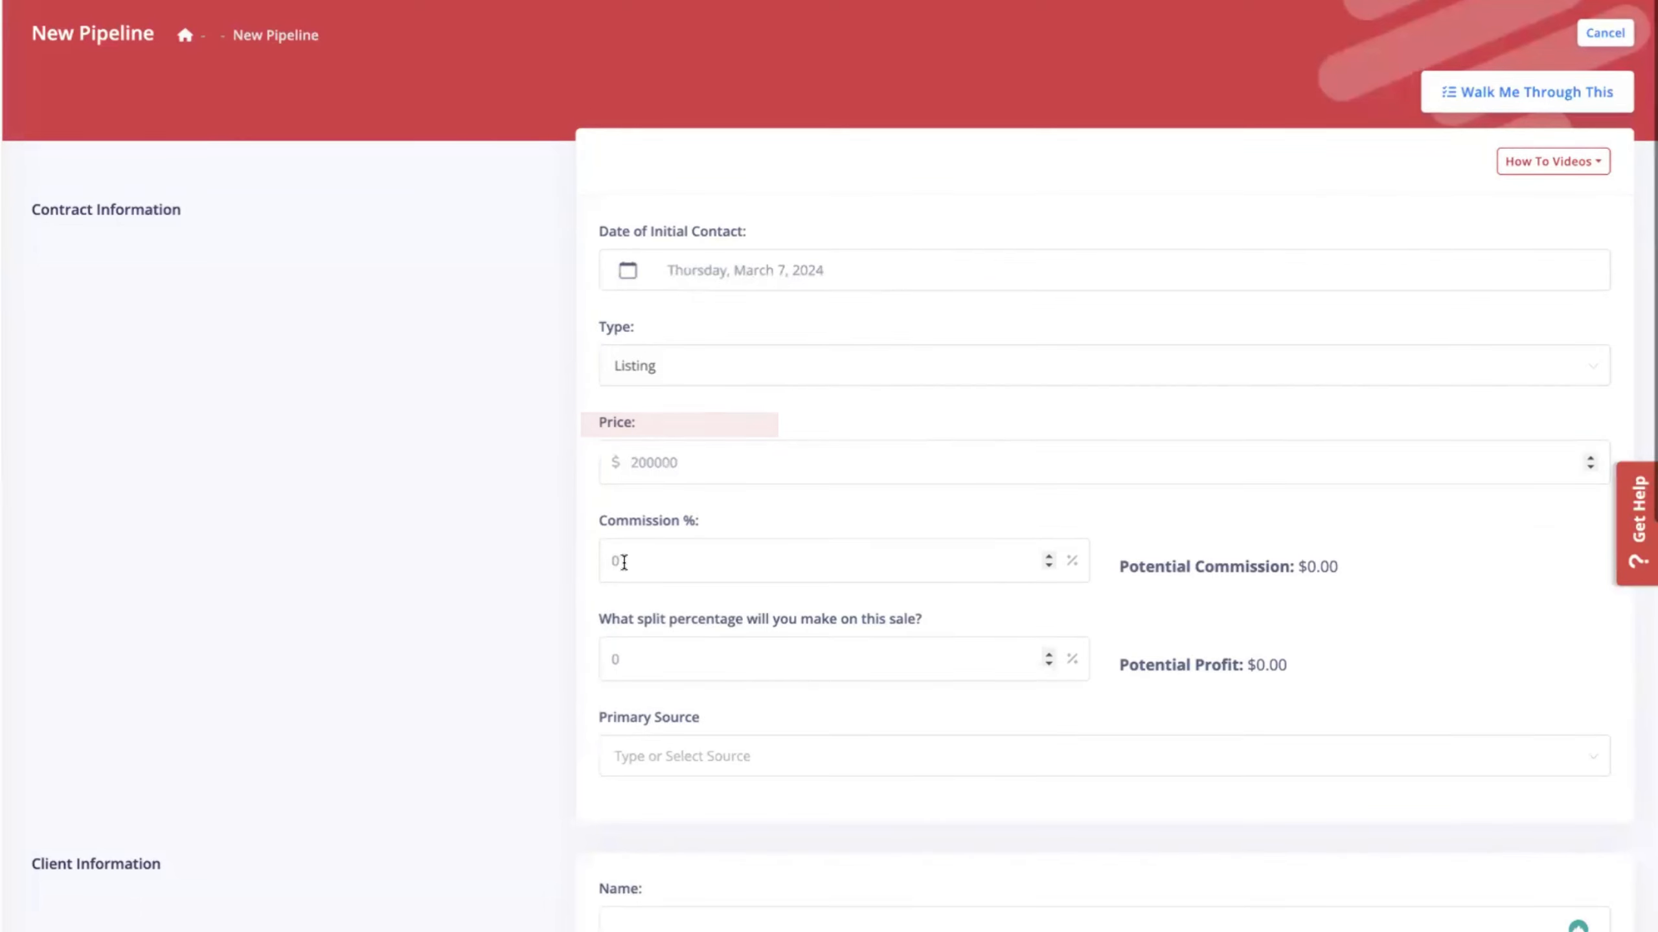
drag(614, 560, 585, 559)
text(3)
click(455, 573)
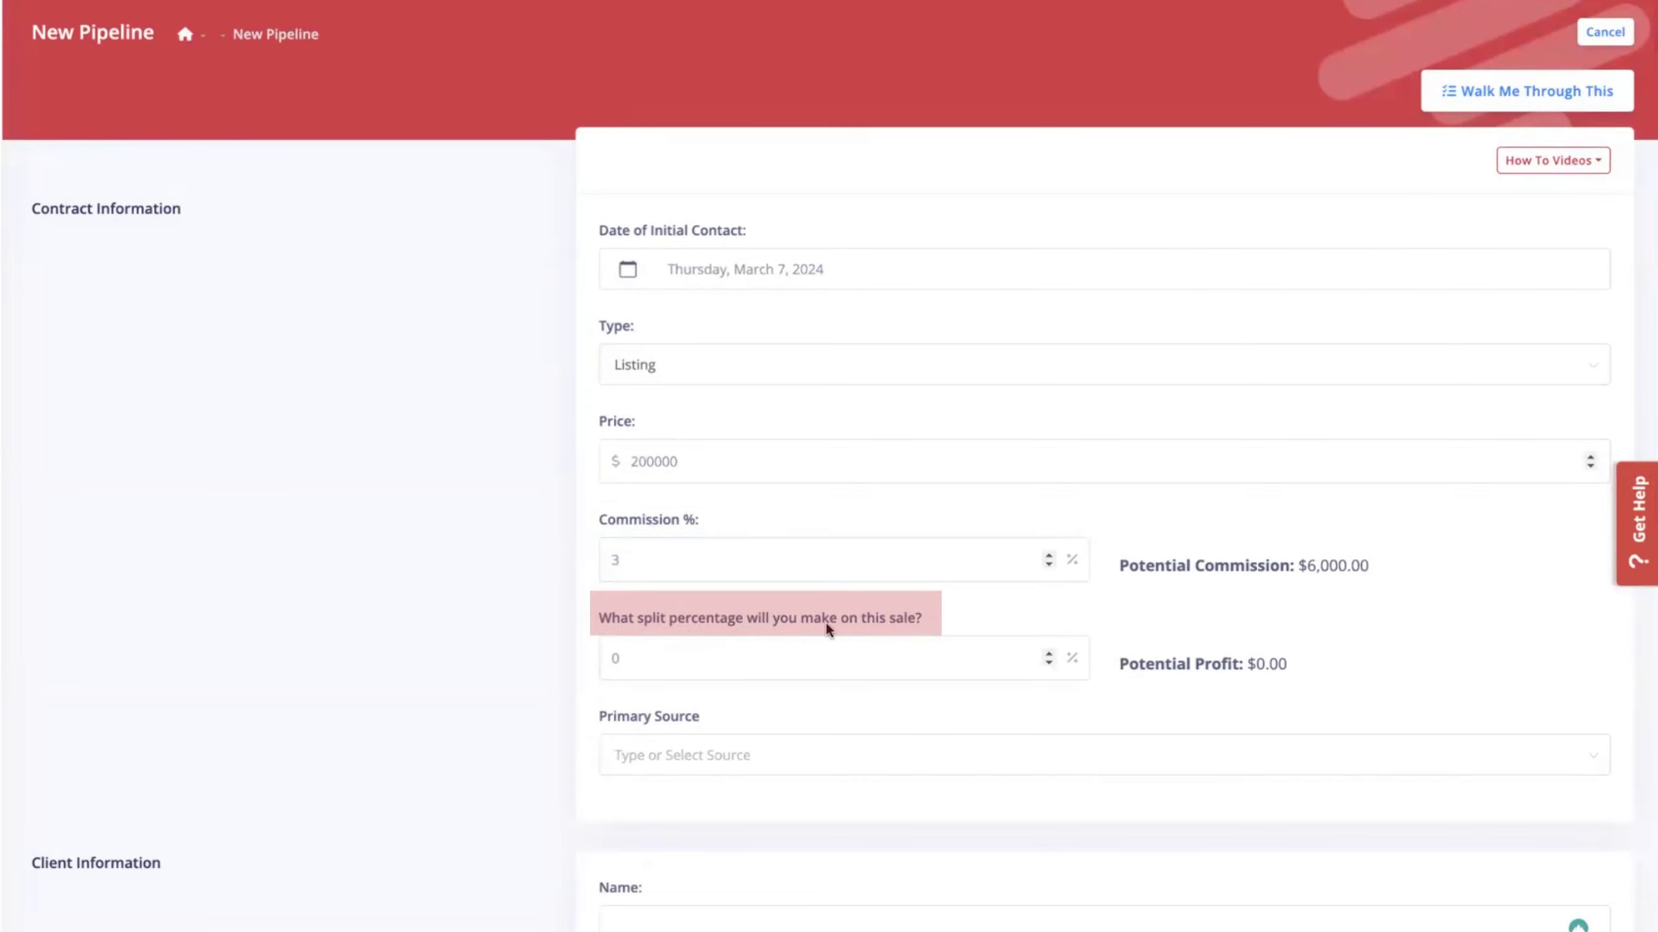
click(638, 663)
drag(638, 663, 595, 664)
text(100)
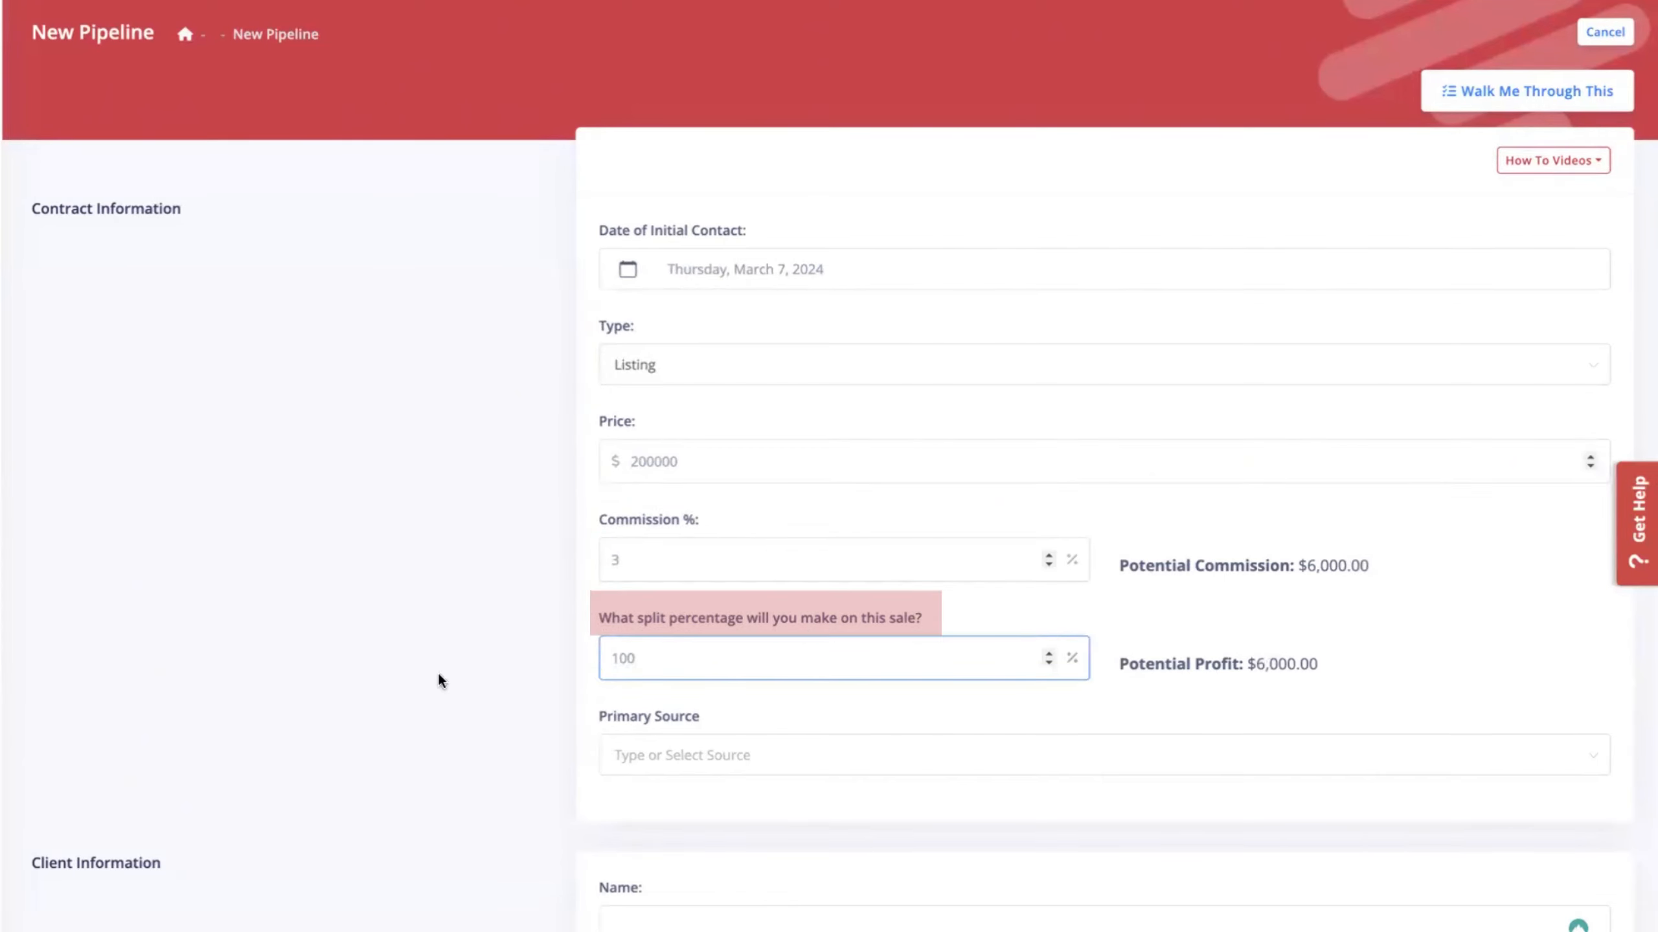
click(395, 664)
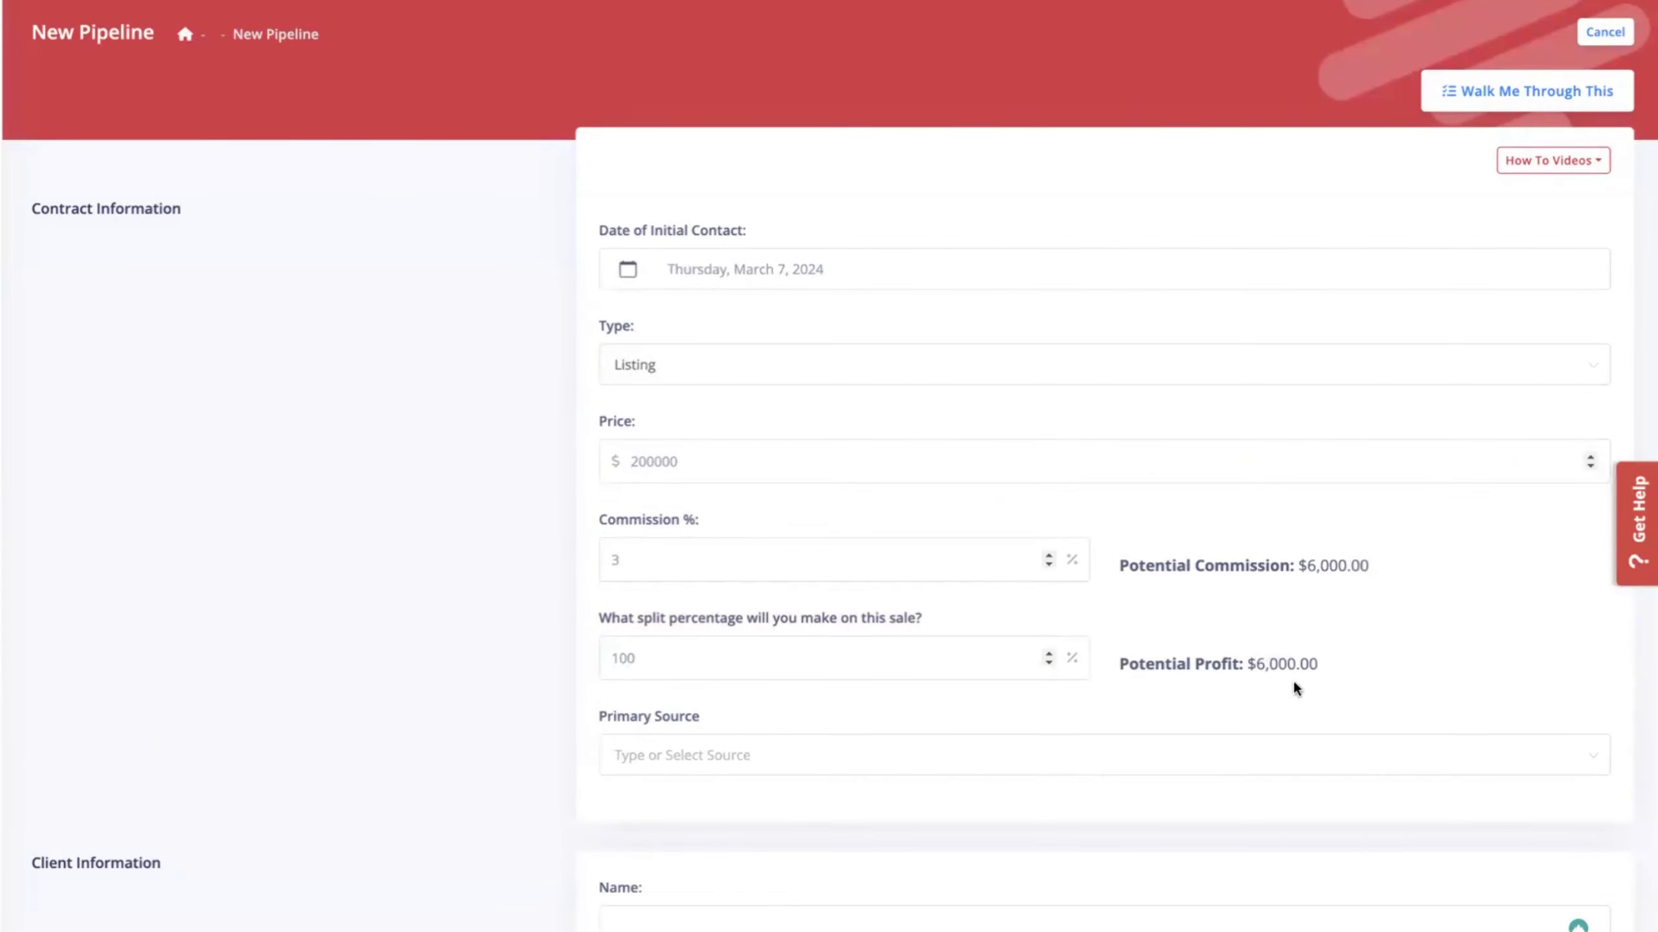
drag(1317, 665, 1132, 668)
click(416, 671)
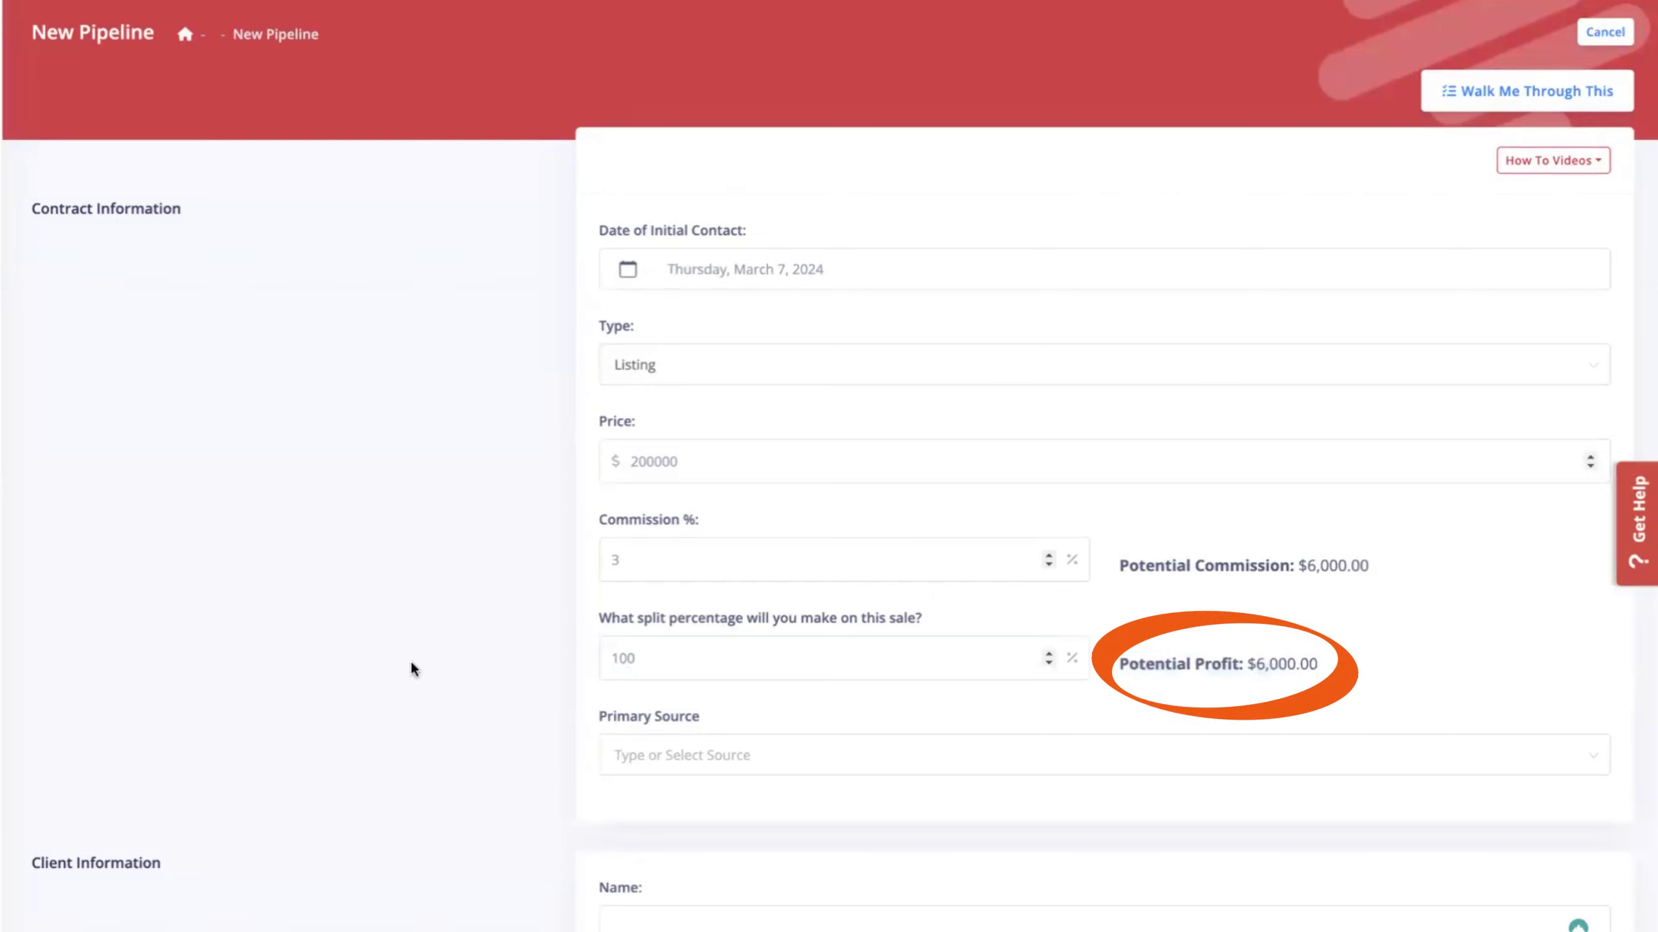
Choose Open House as the primary lead source.
click(682, 757)
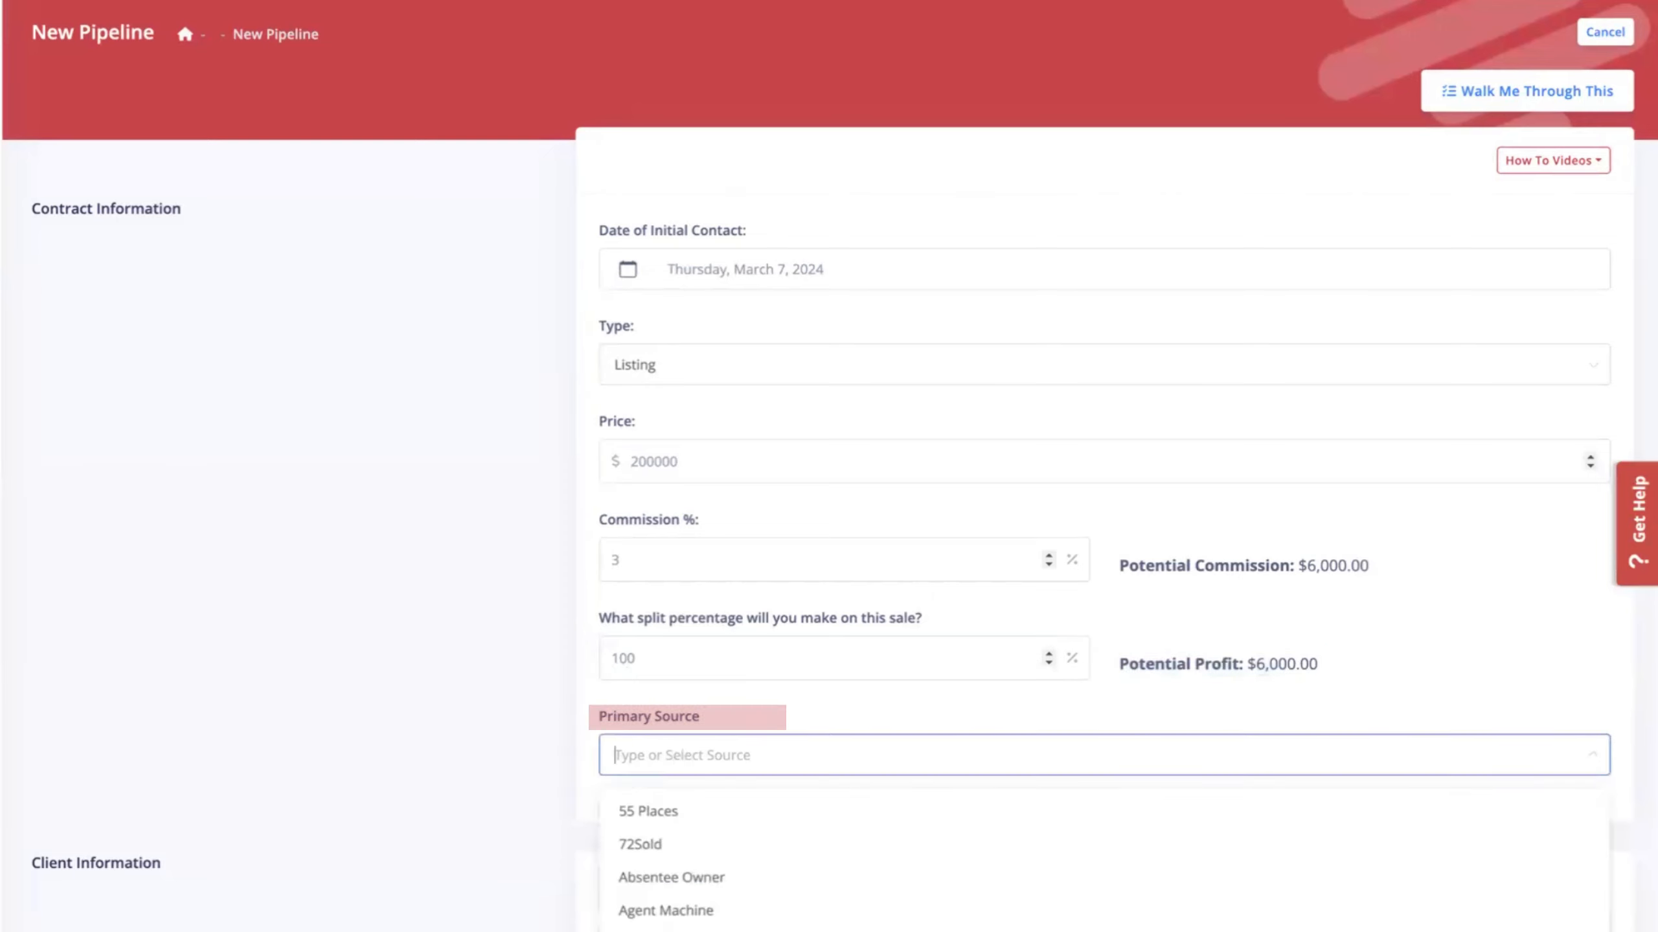
text(ope)
click(681, 814)
Fill in the client's name, phone number and e-mail address.
scroll(679, 810, down, 8)
click(678, 389)
text(John Smith)
key(Tab)
text(1234567890)
key(Tab)
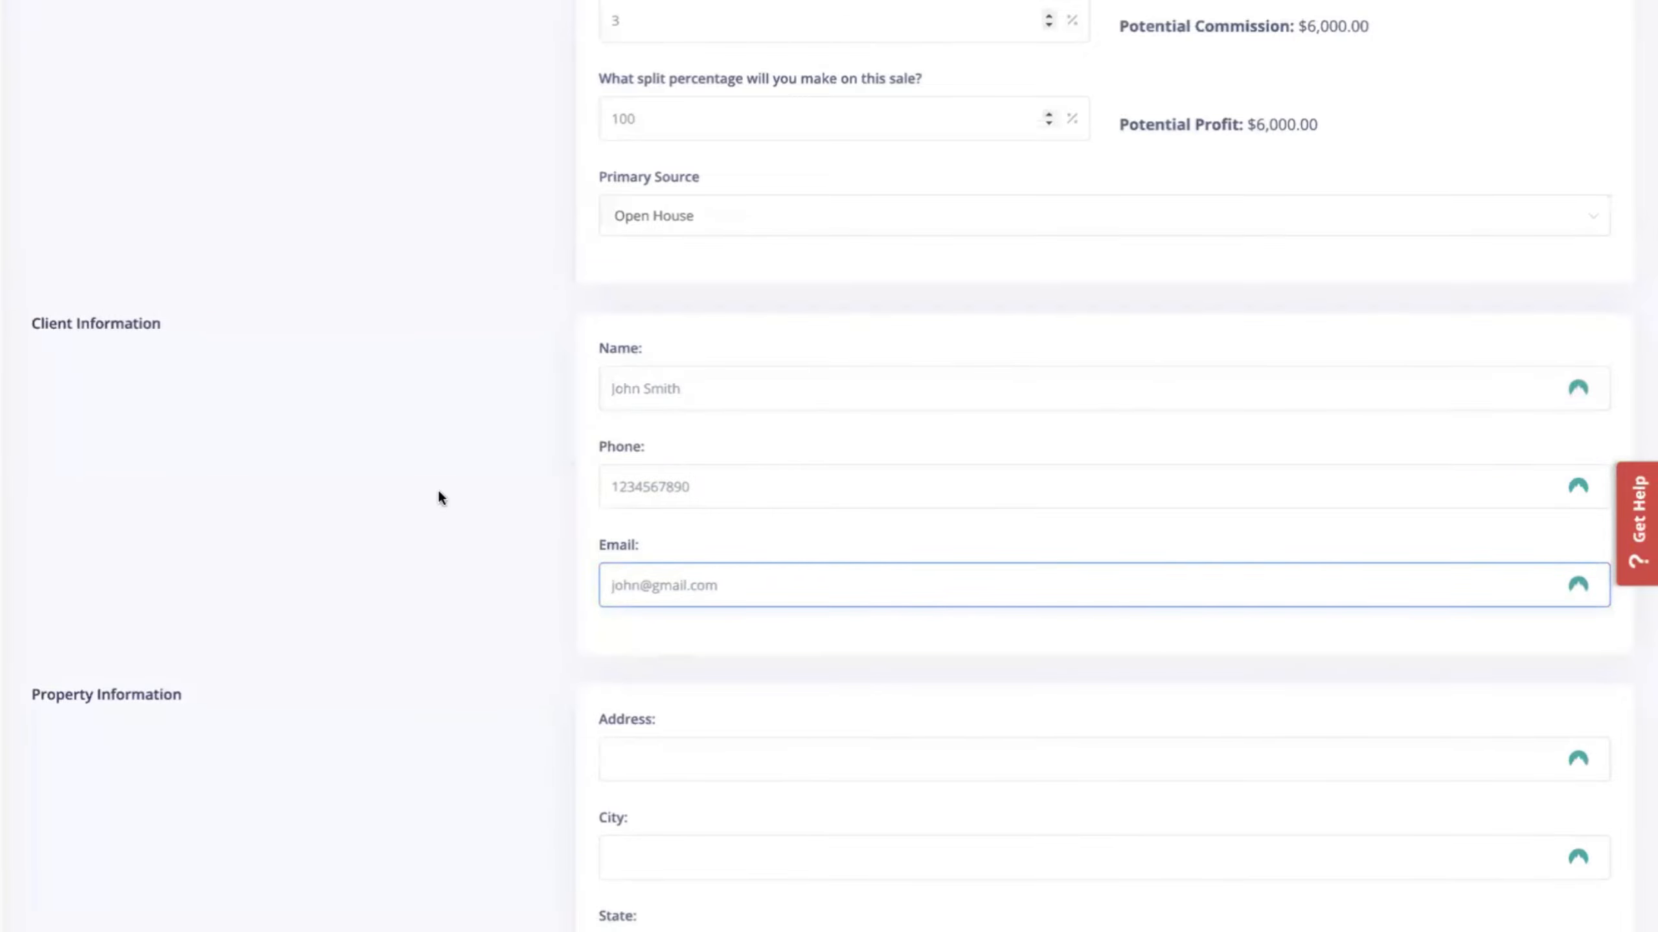
Fill in the property's street address, city, state and zip code.
click(418, 547)
scroll(412, 549, down, 6)
scroll(445, 544, up, 7)
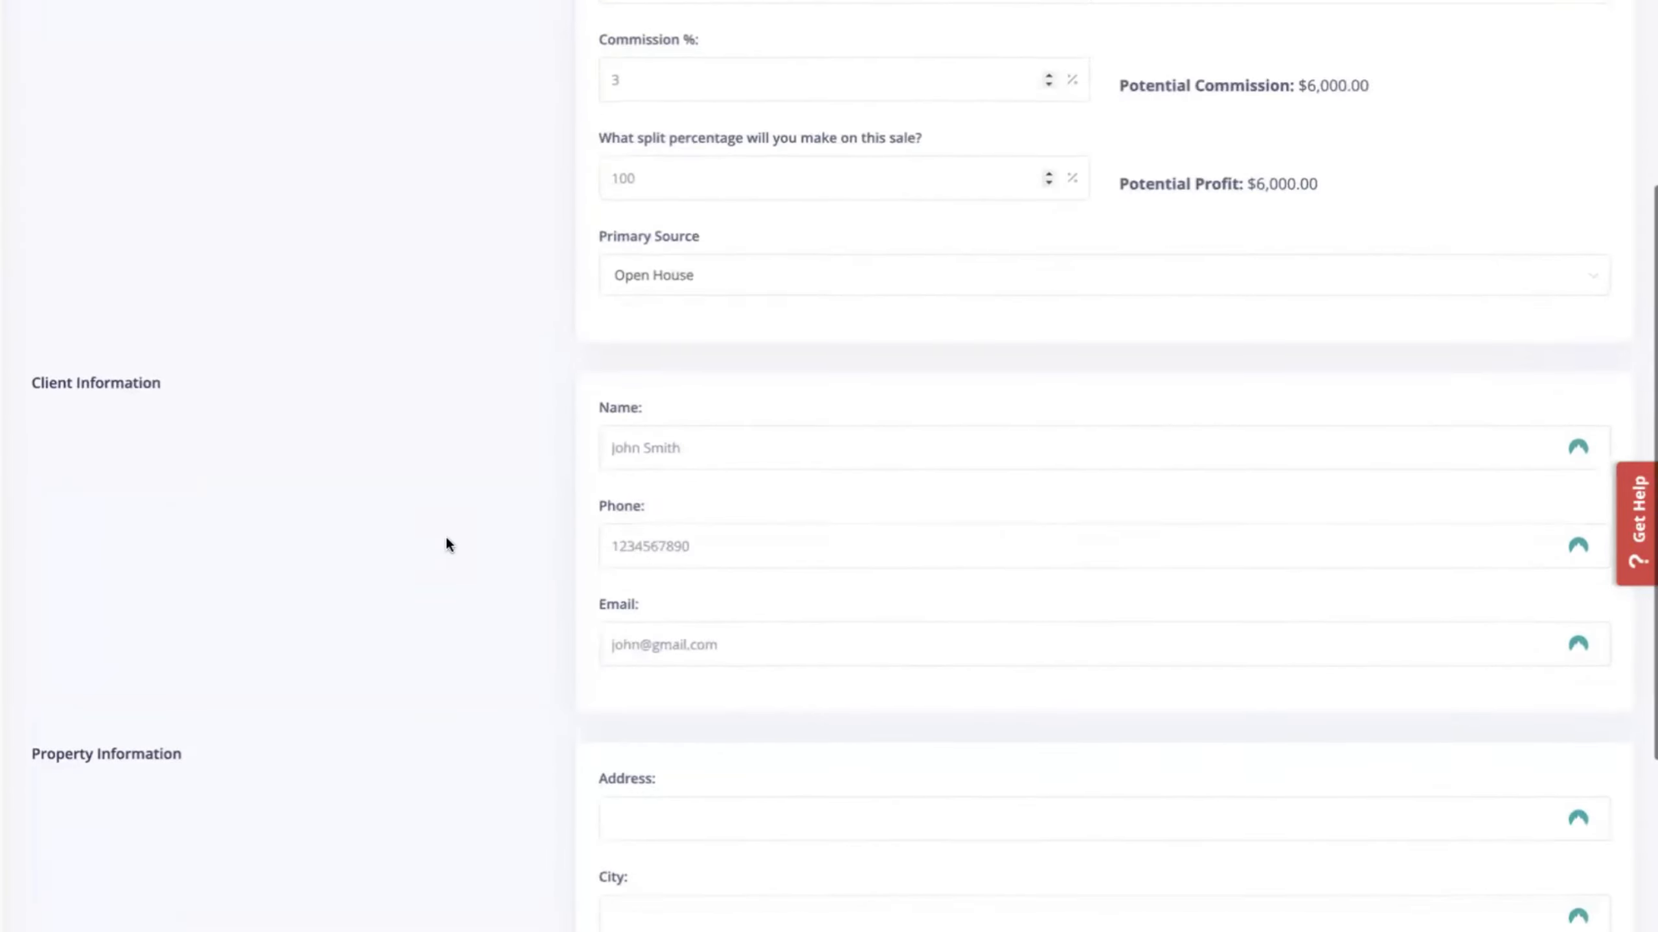
scroll(446, 544, down, 6)
click(629, 395)
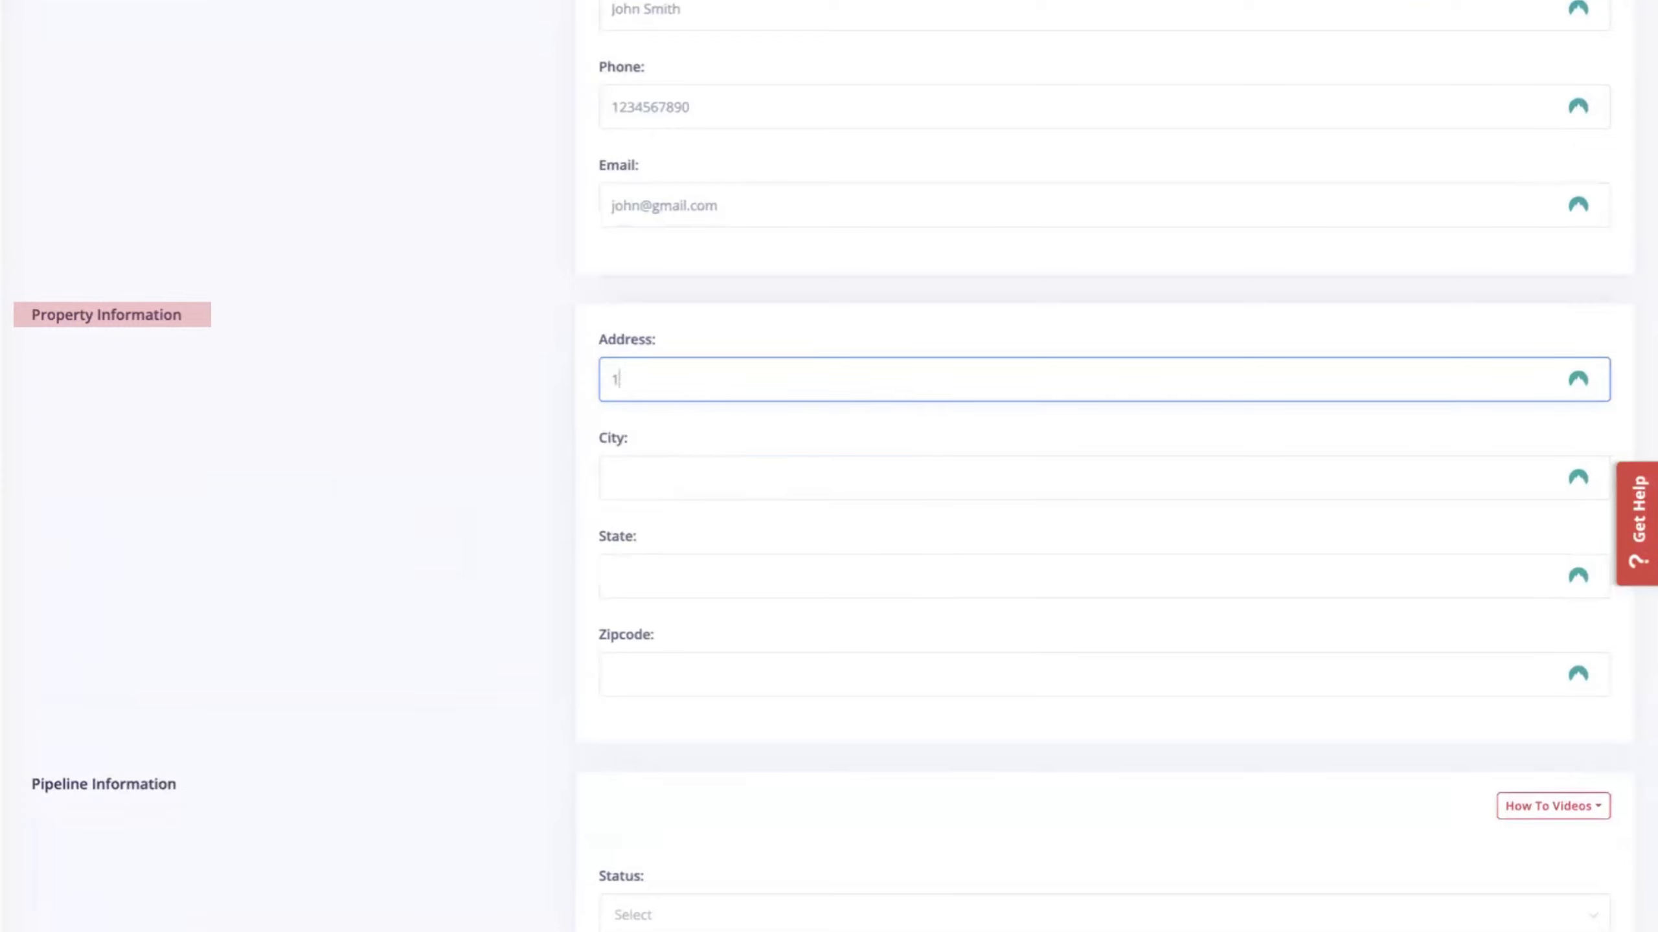
key(Tab)
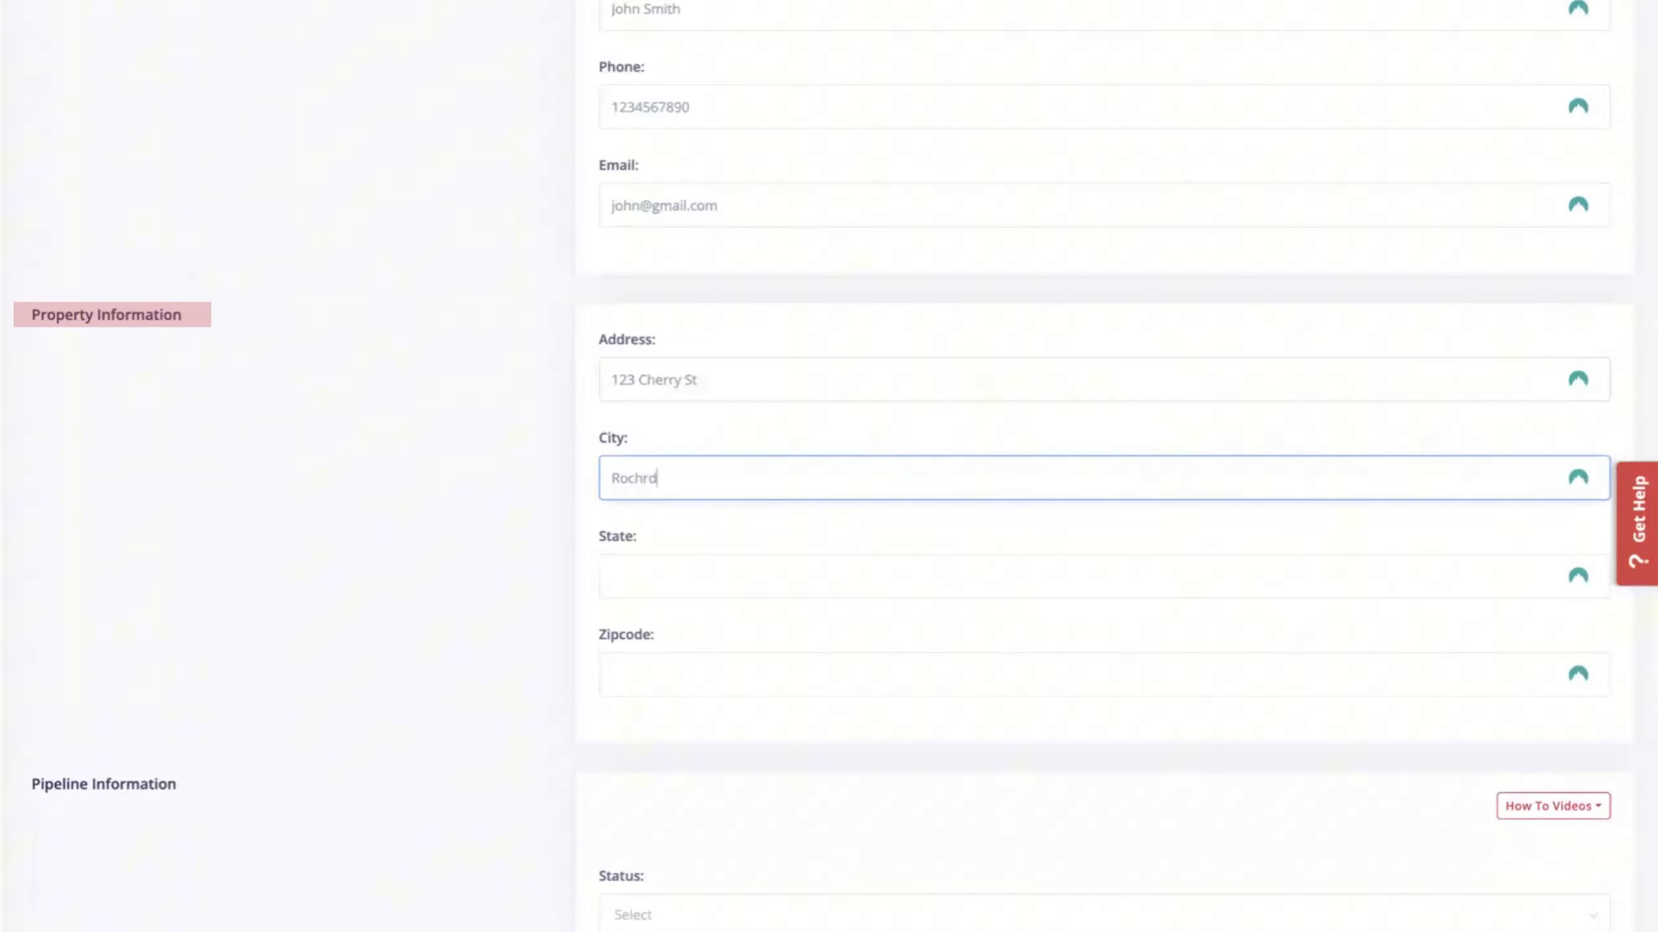
key(BackSpace)
key(BackSpace)
key(Tab)
key(Tab)
Set the pipeline status to Nurture.
scroll(470, 667, down, 4)
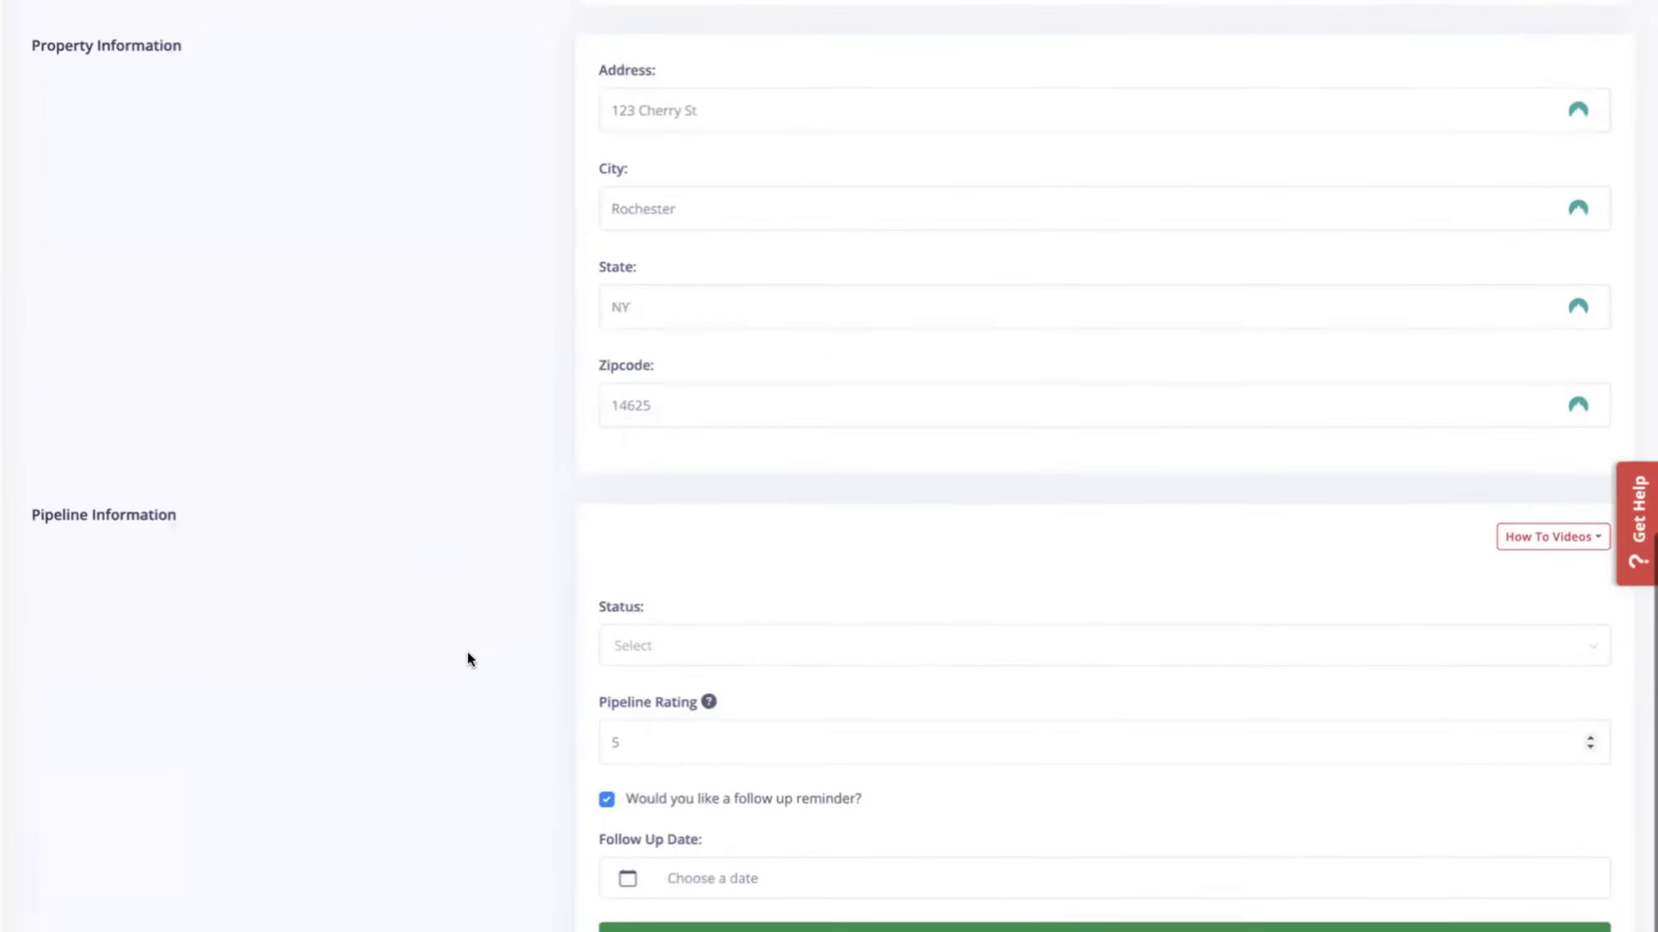
click(768, 645)
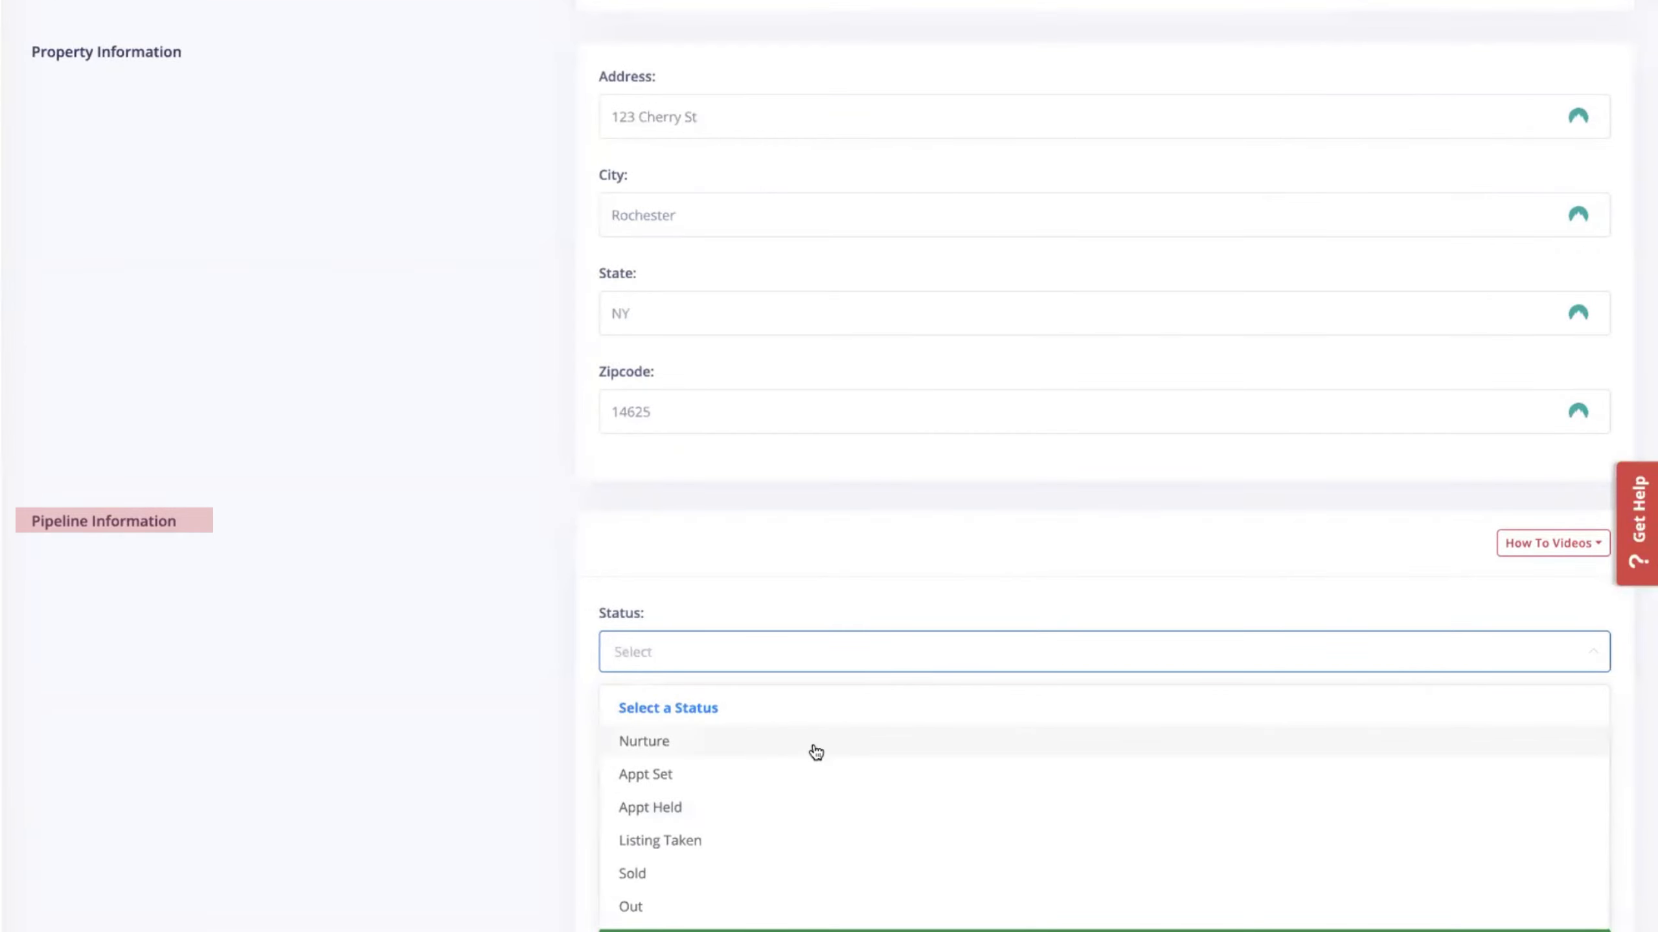
click(816, 752)
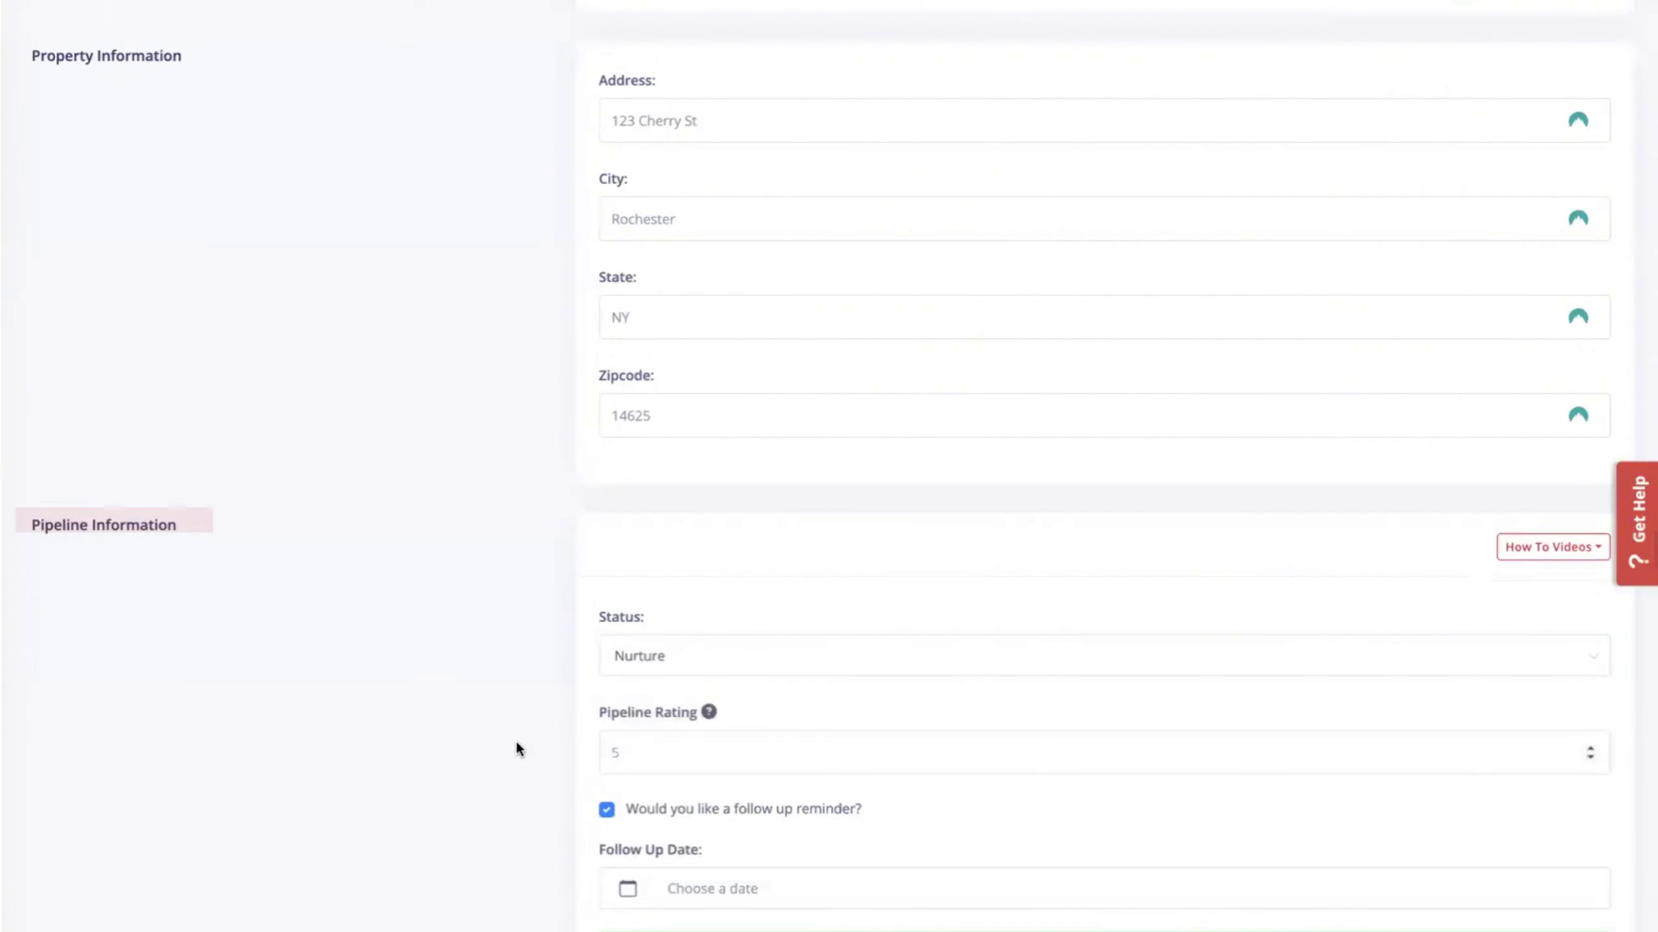
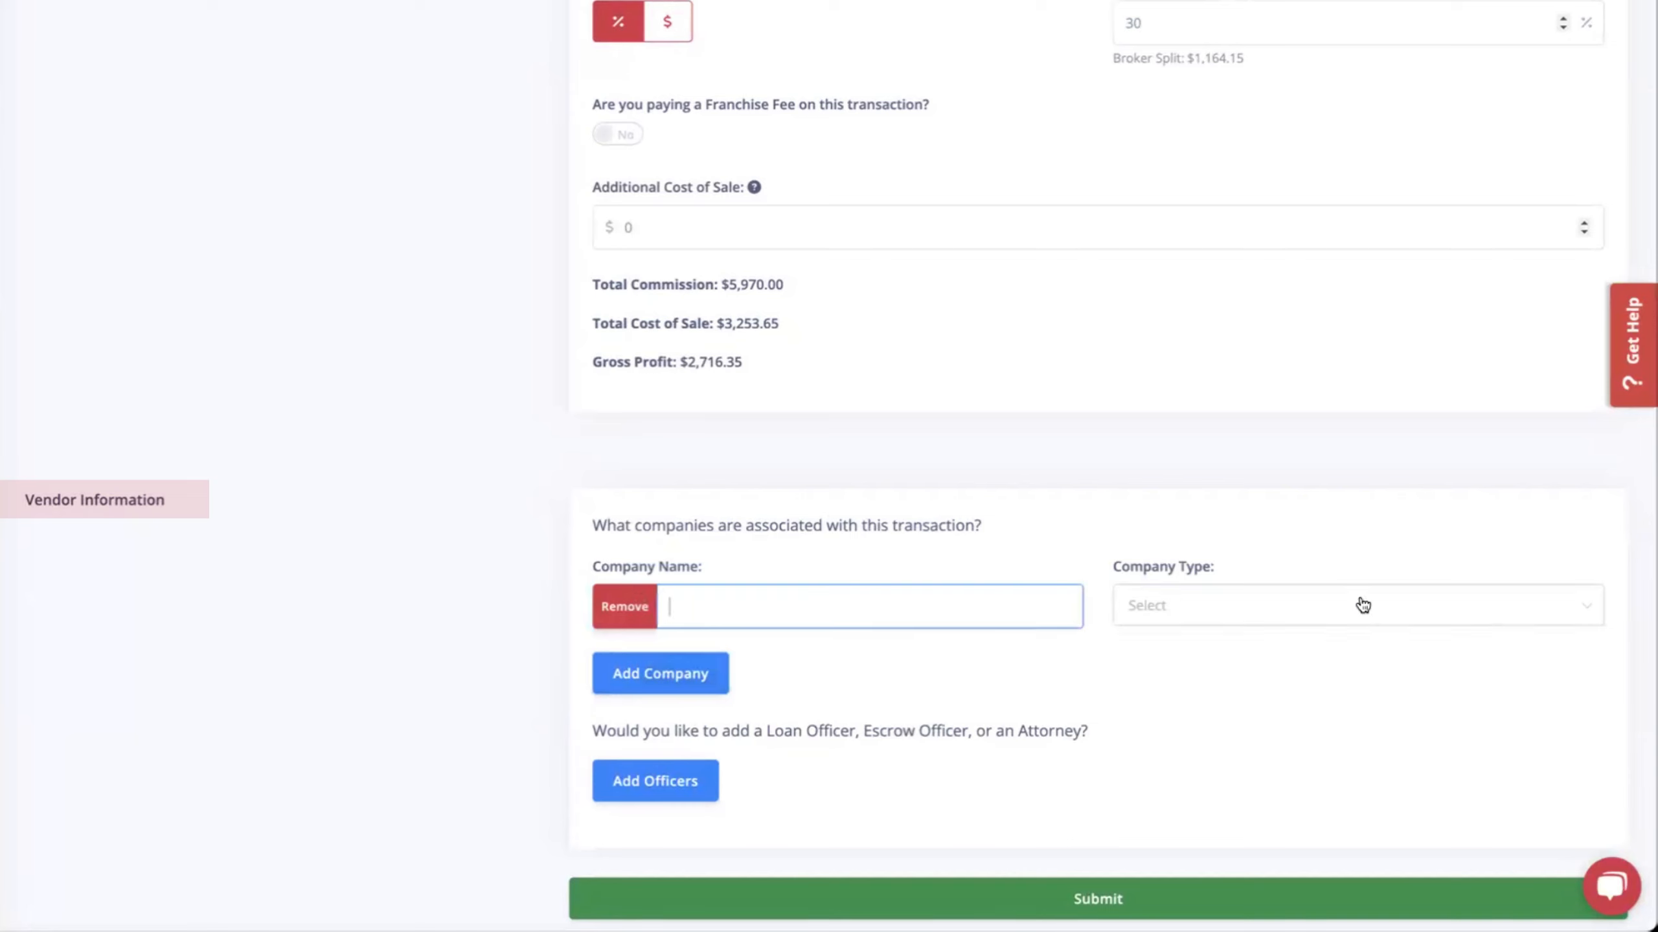
Add Autumn Photography as a Photography vendor, submit the listing, and go to Listings.
click(1363, 606)
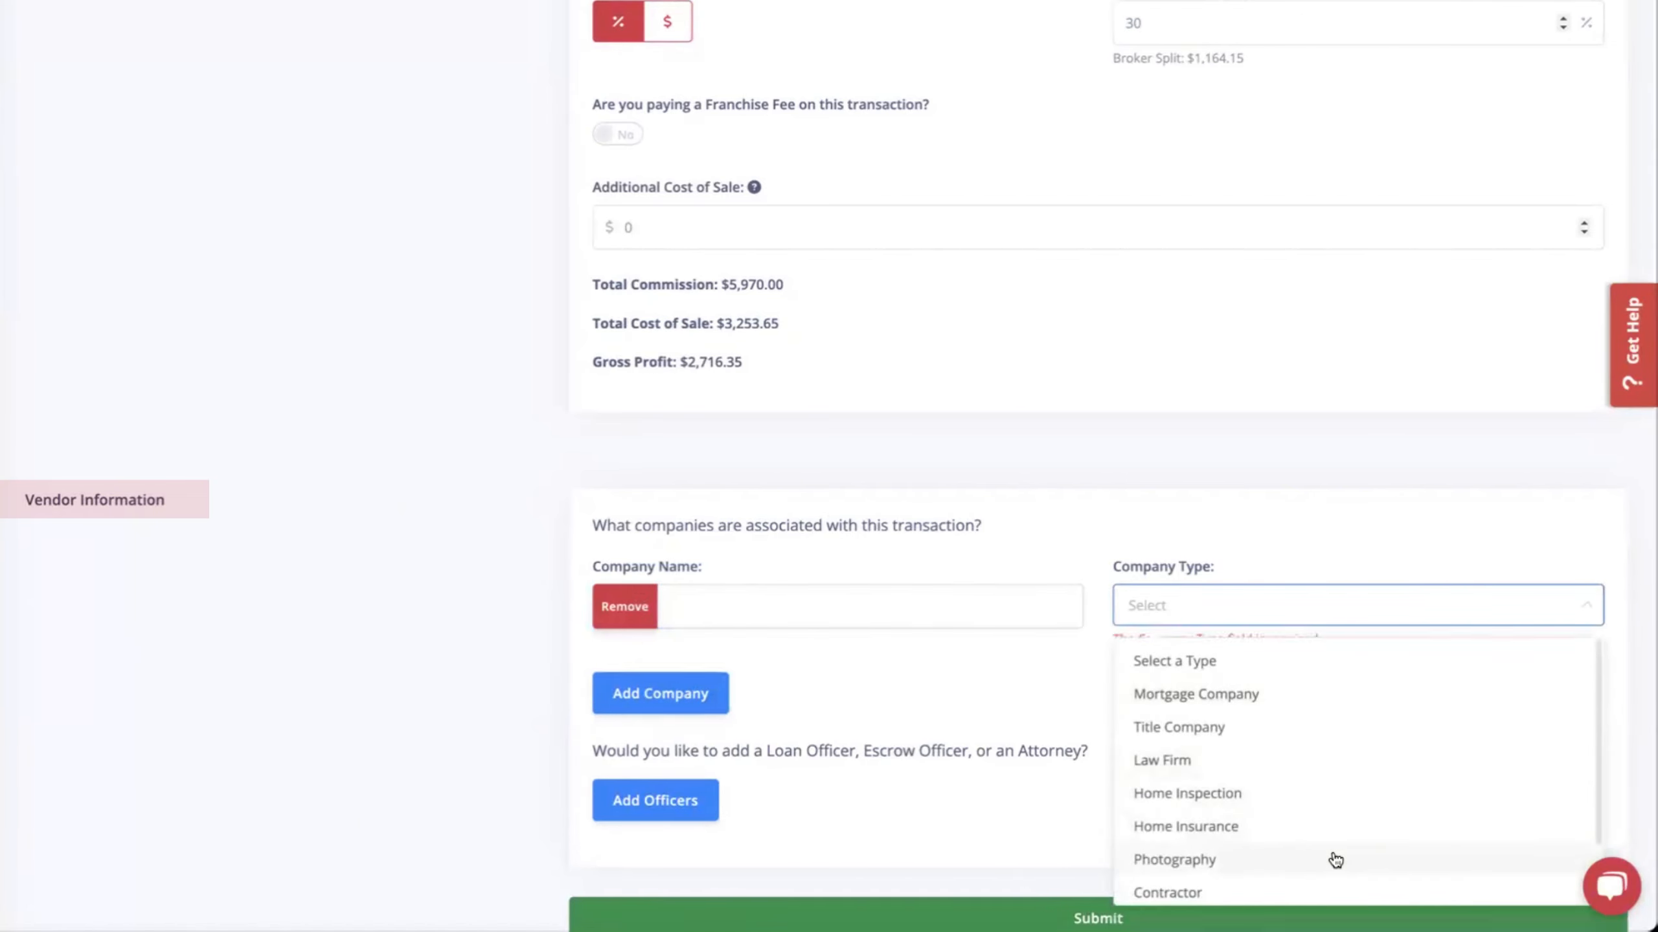
click(1243, 859)
click(824, 611)
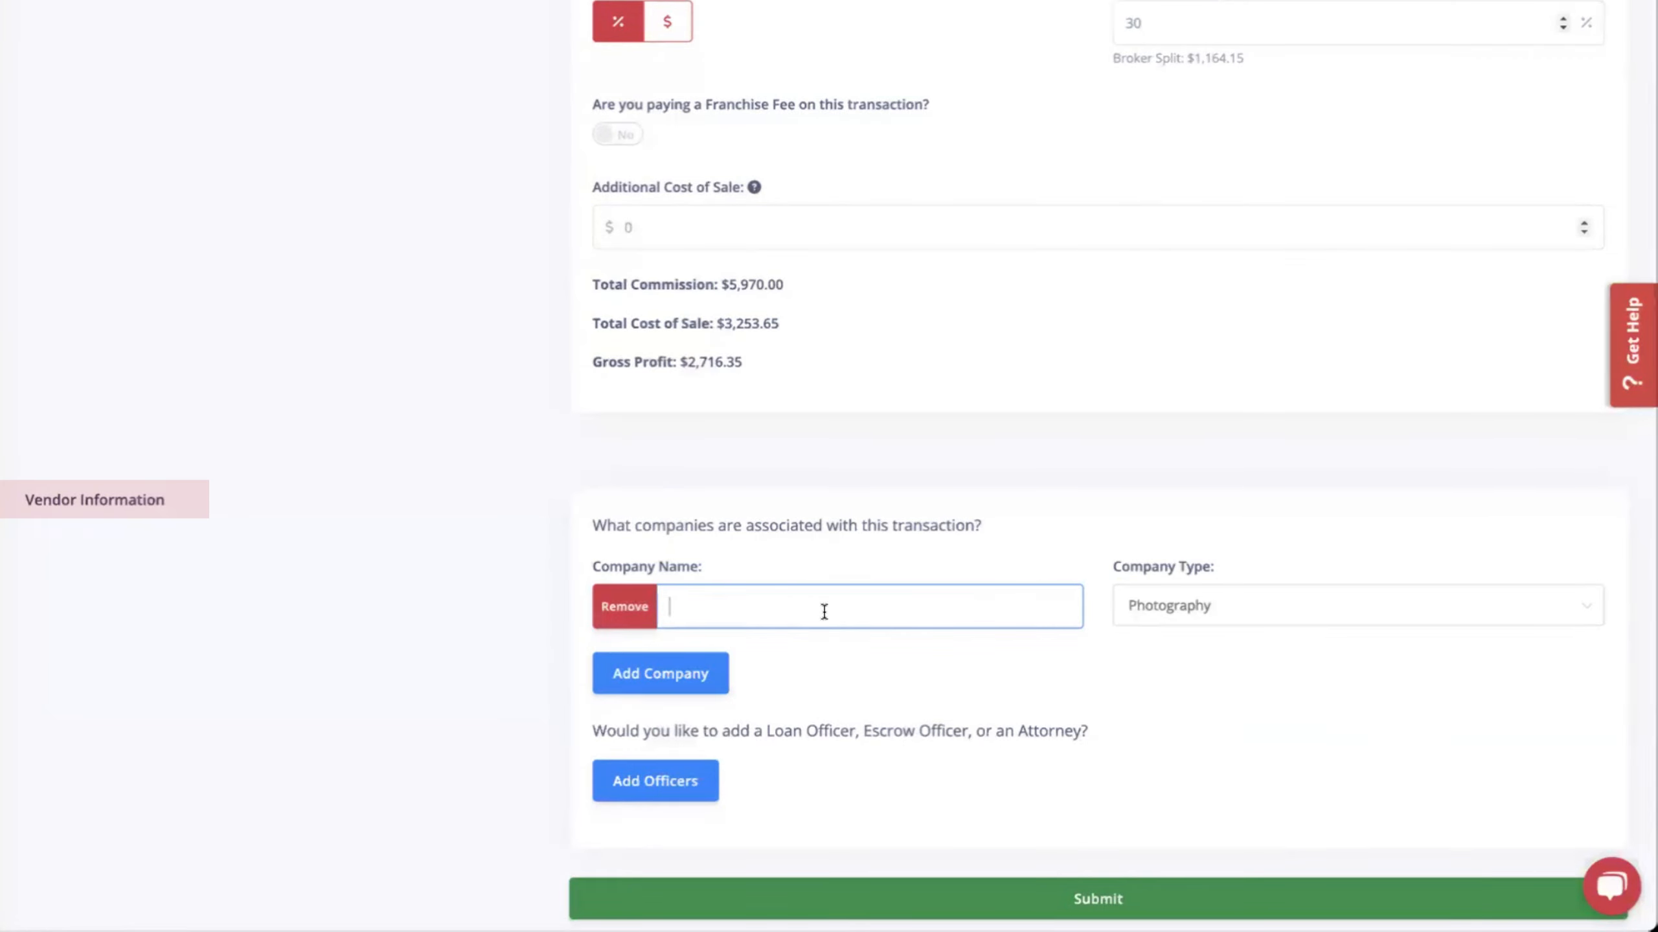
text(Autumn Photography)
click(1279, 687)
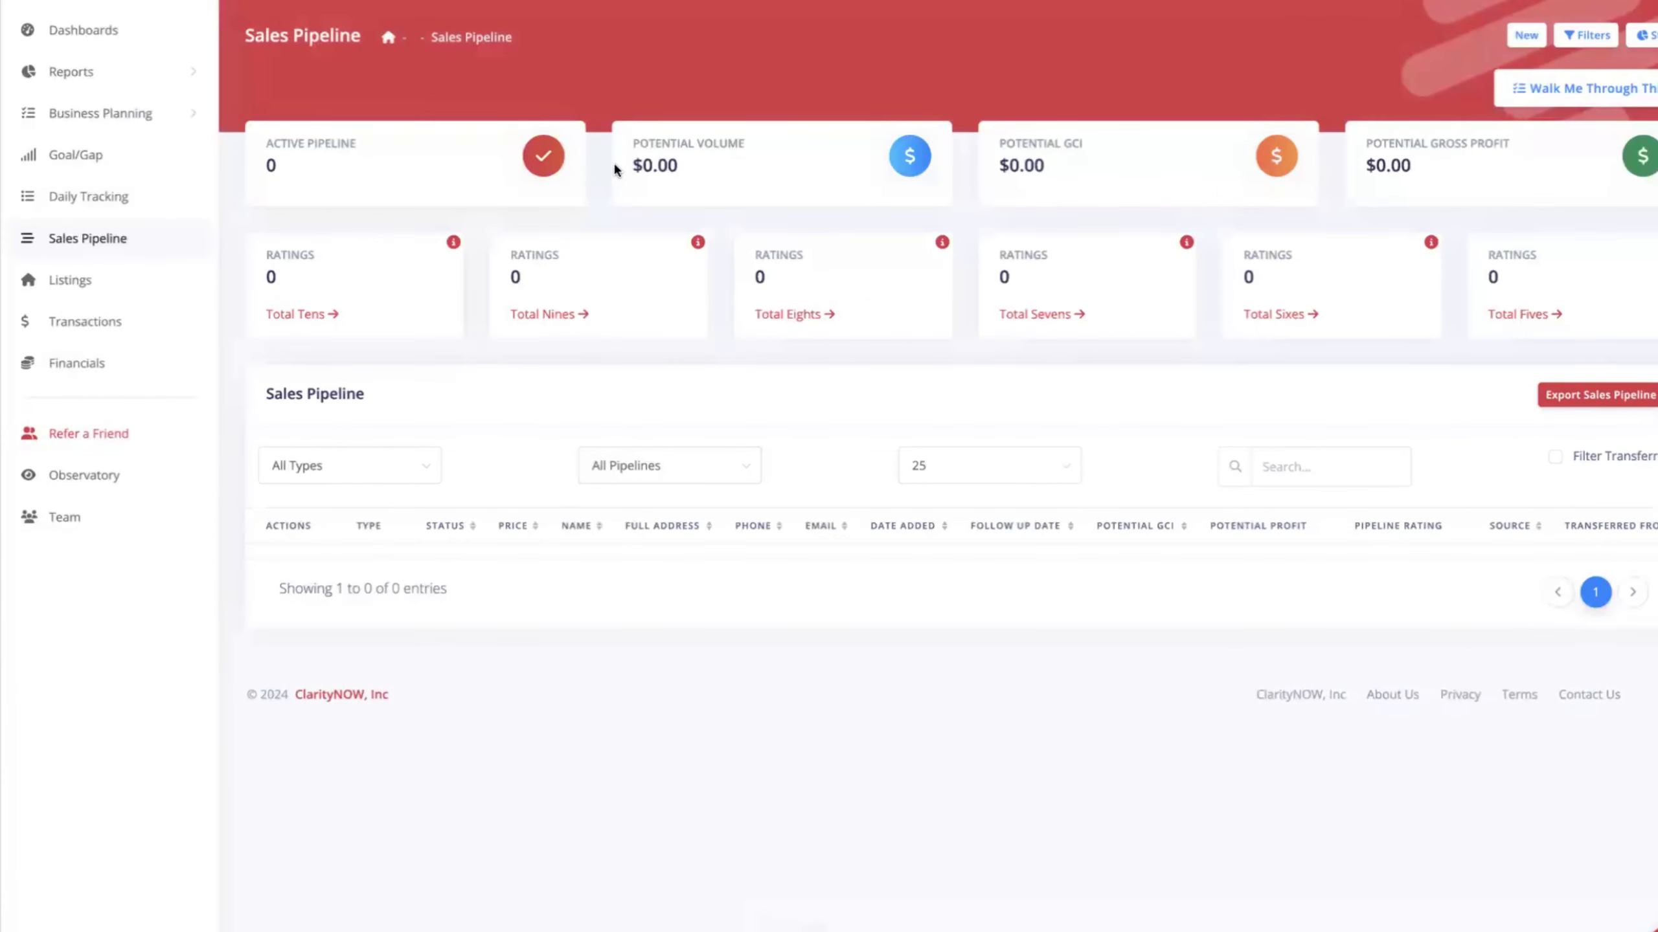
click(66, 283)
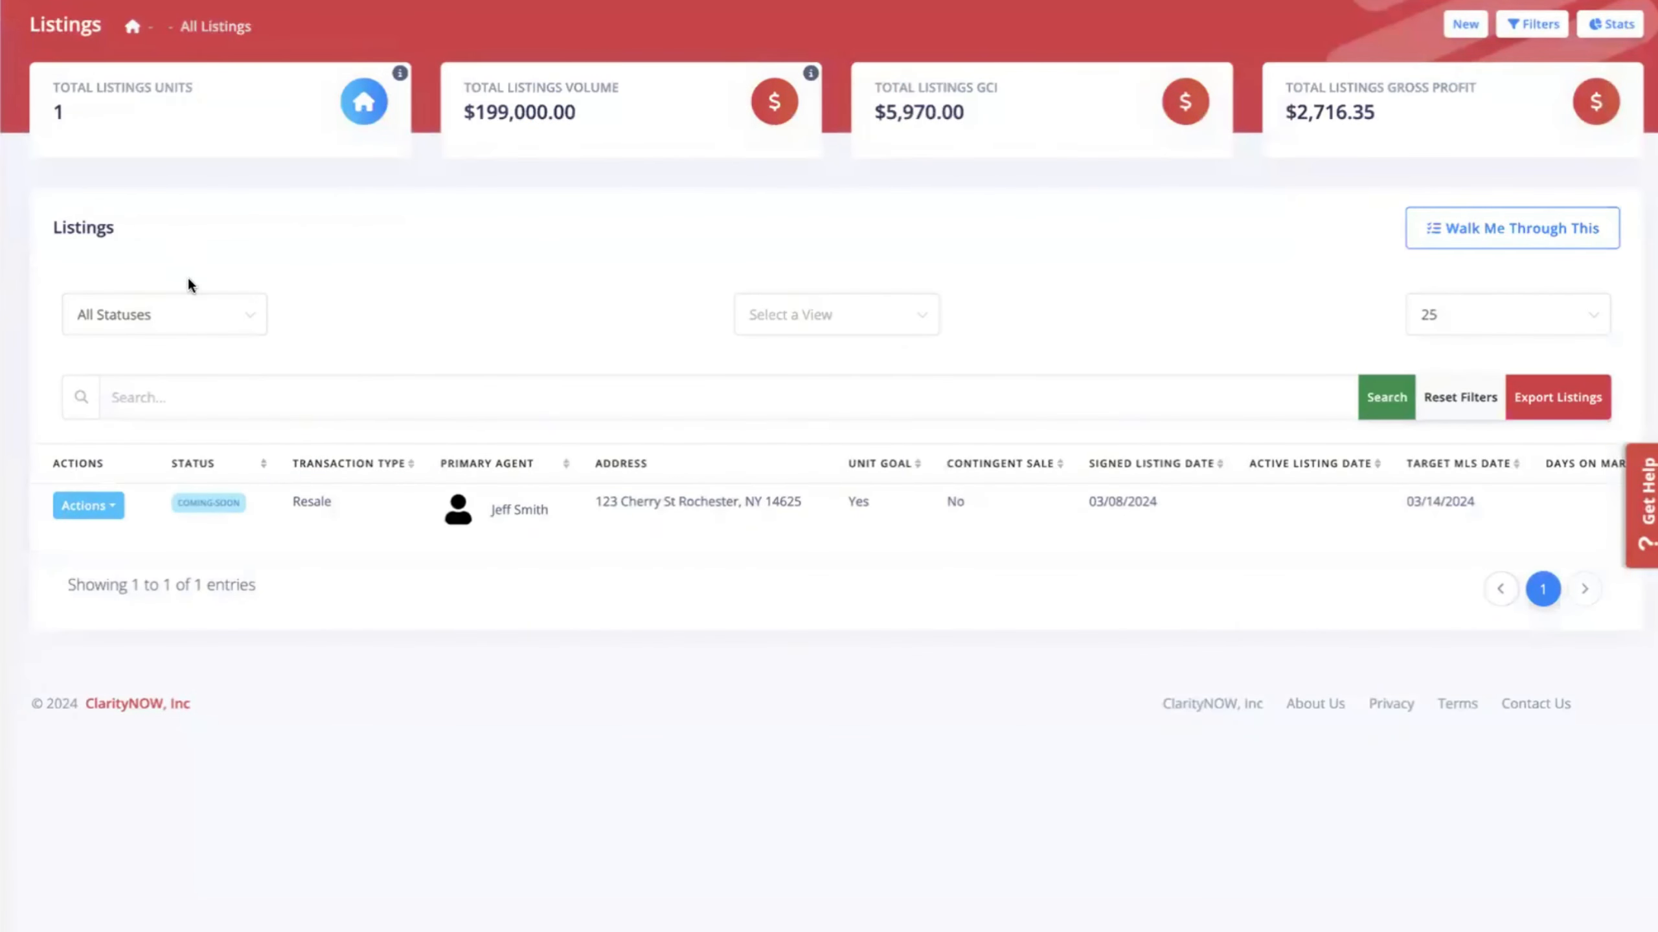
Filter listings to Coming Soon and check the Cherry St listing's cost-of-sale details.
click(164, 315)
click(112, 408)
scroll(842, 506, right, 3)
drag(1180, 503, 1262, 503)
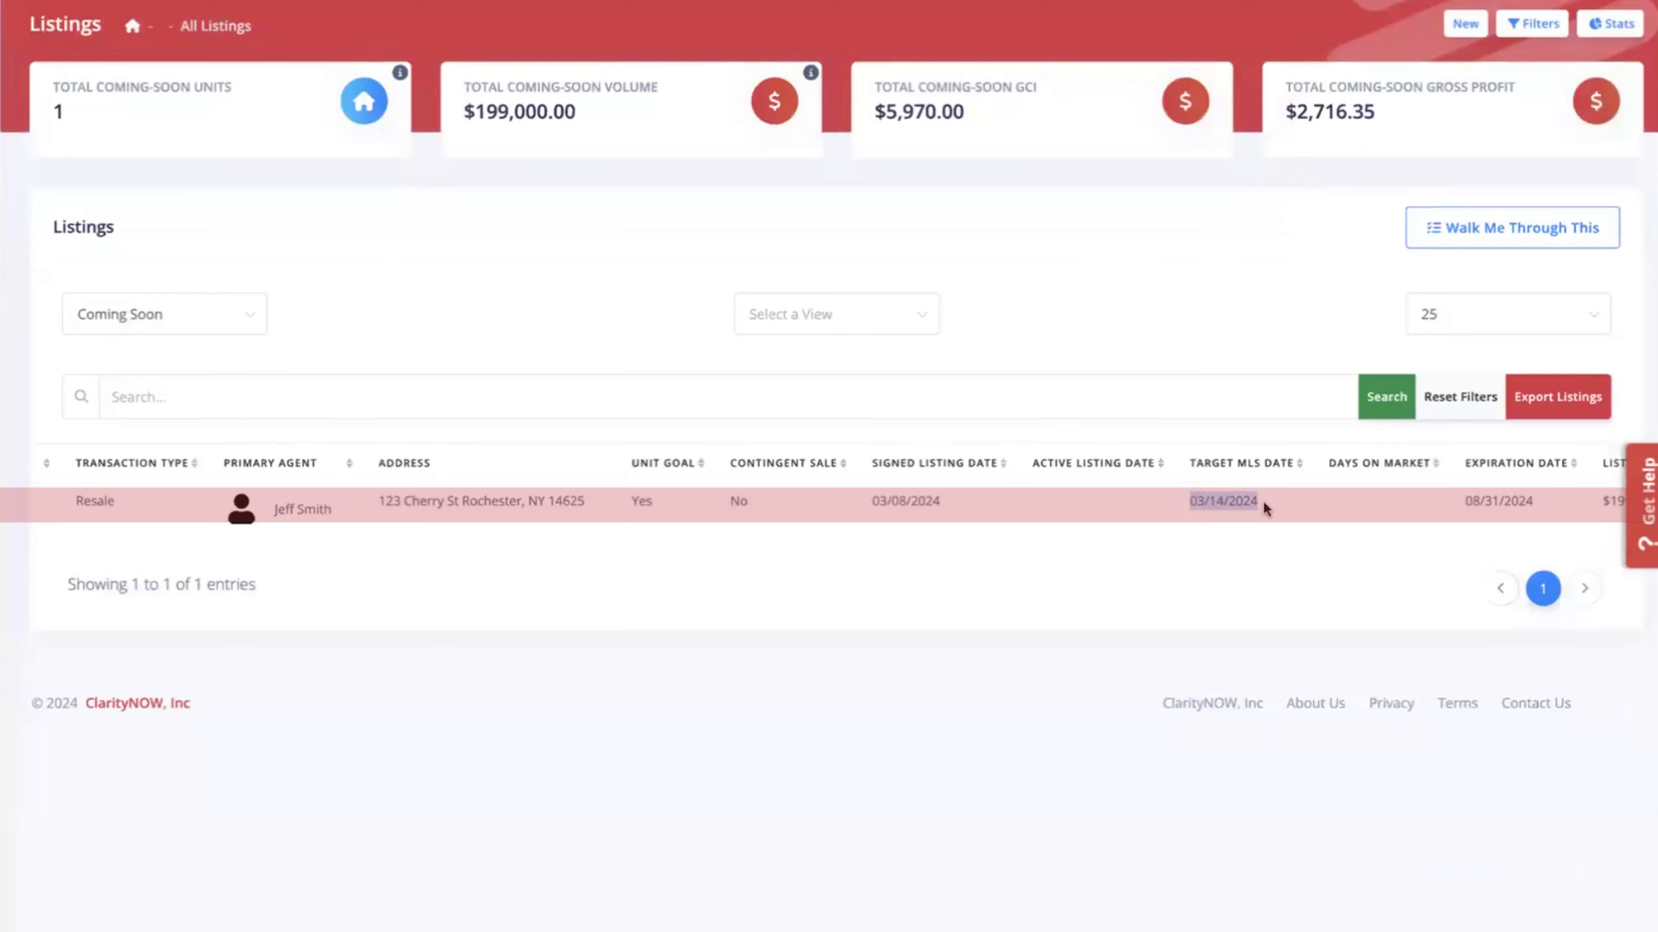
scroll(1274, 500, right, 3)
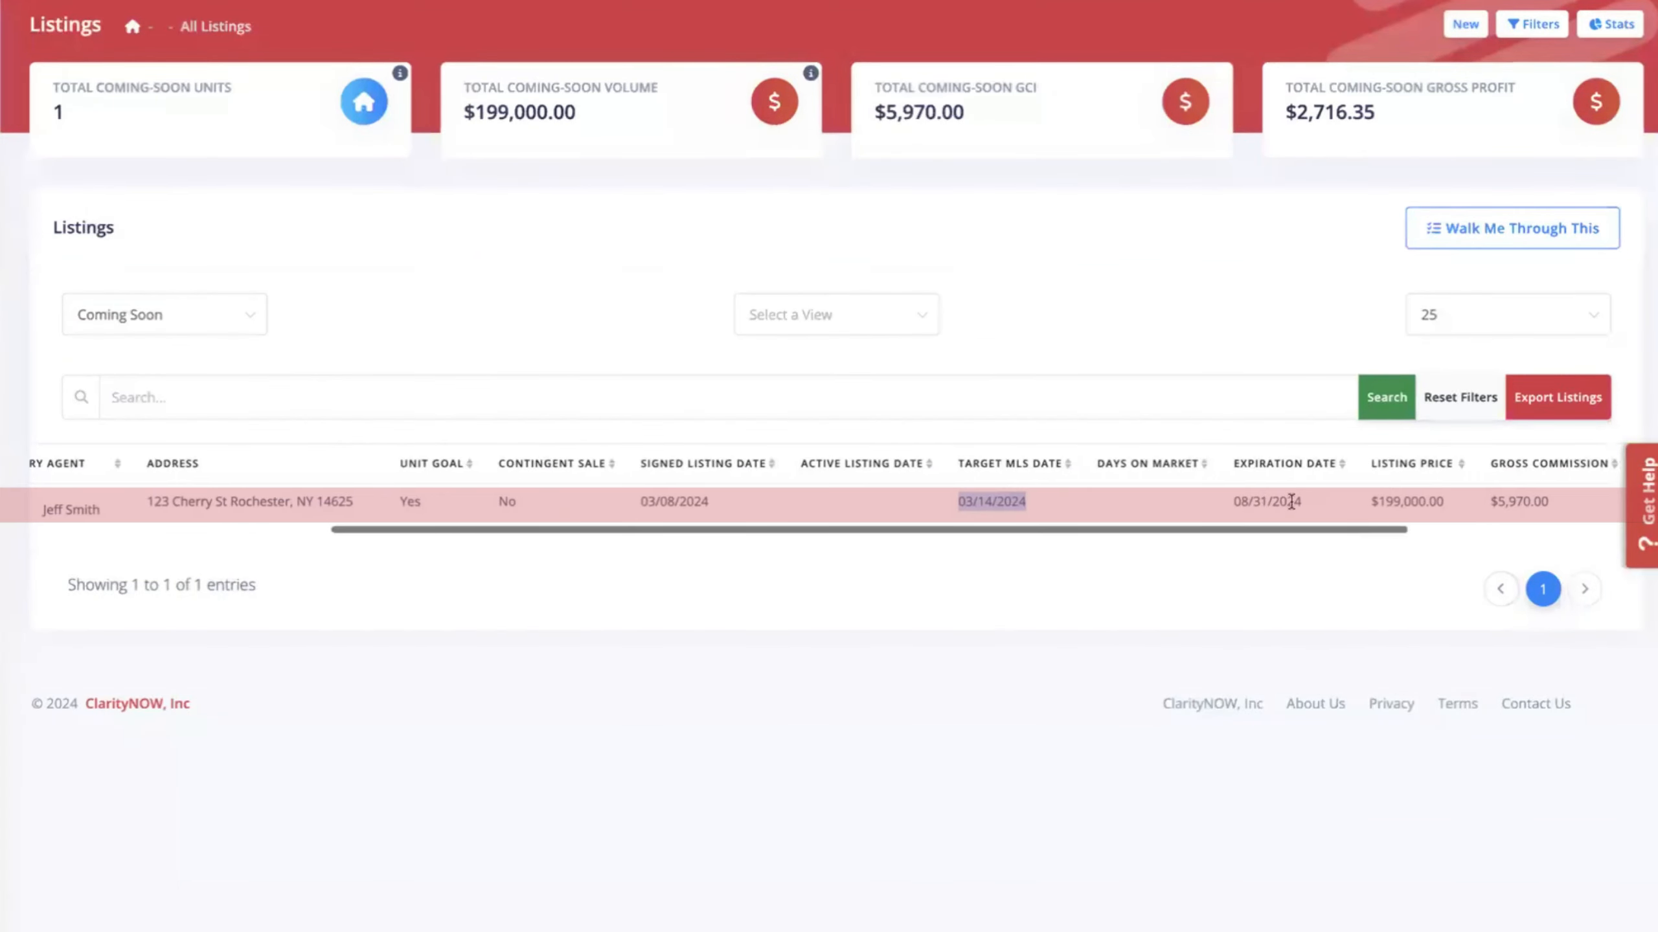
scroll(1240, 506, right, 5)
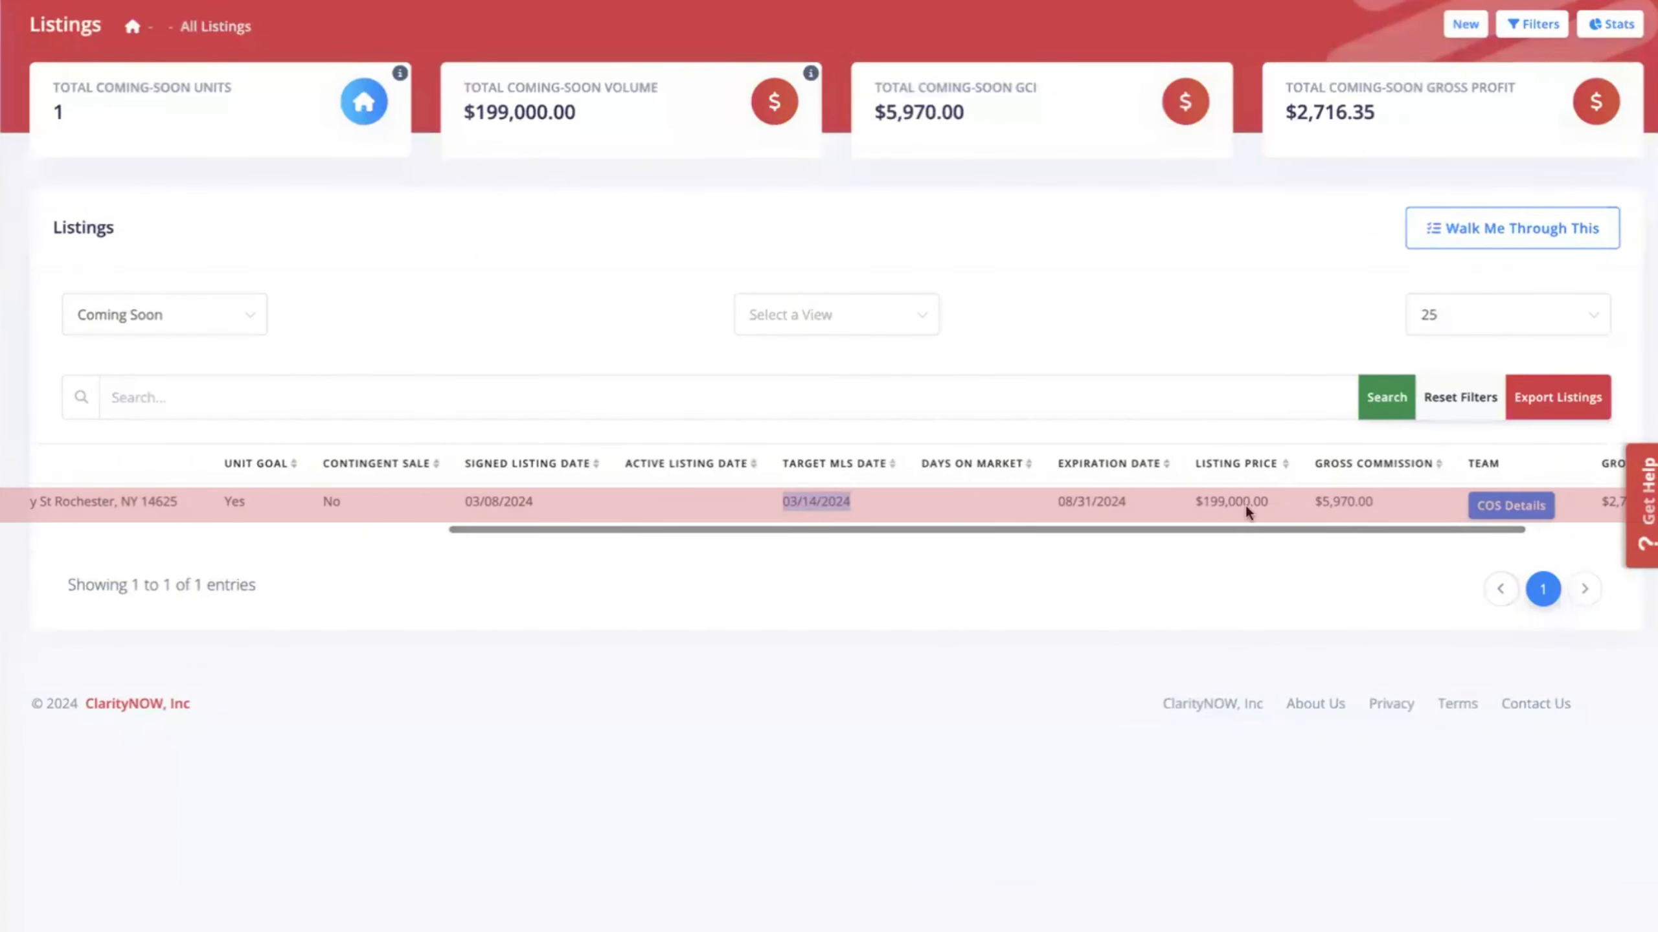
click(1339, 505)
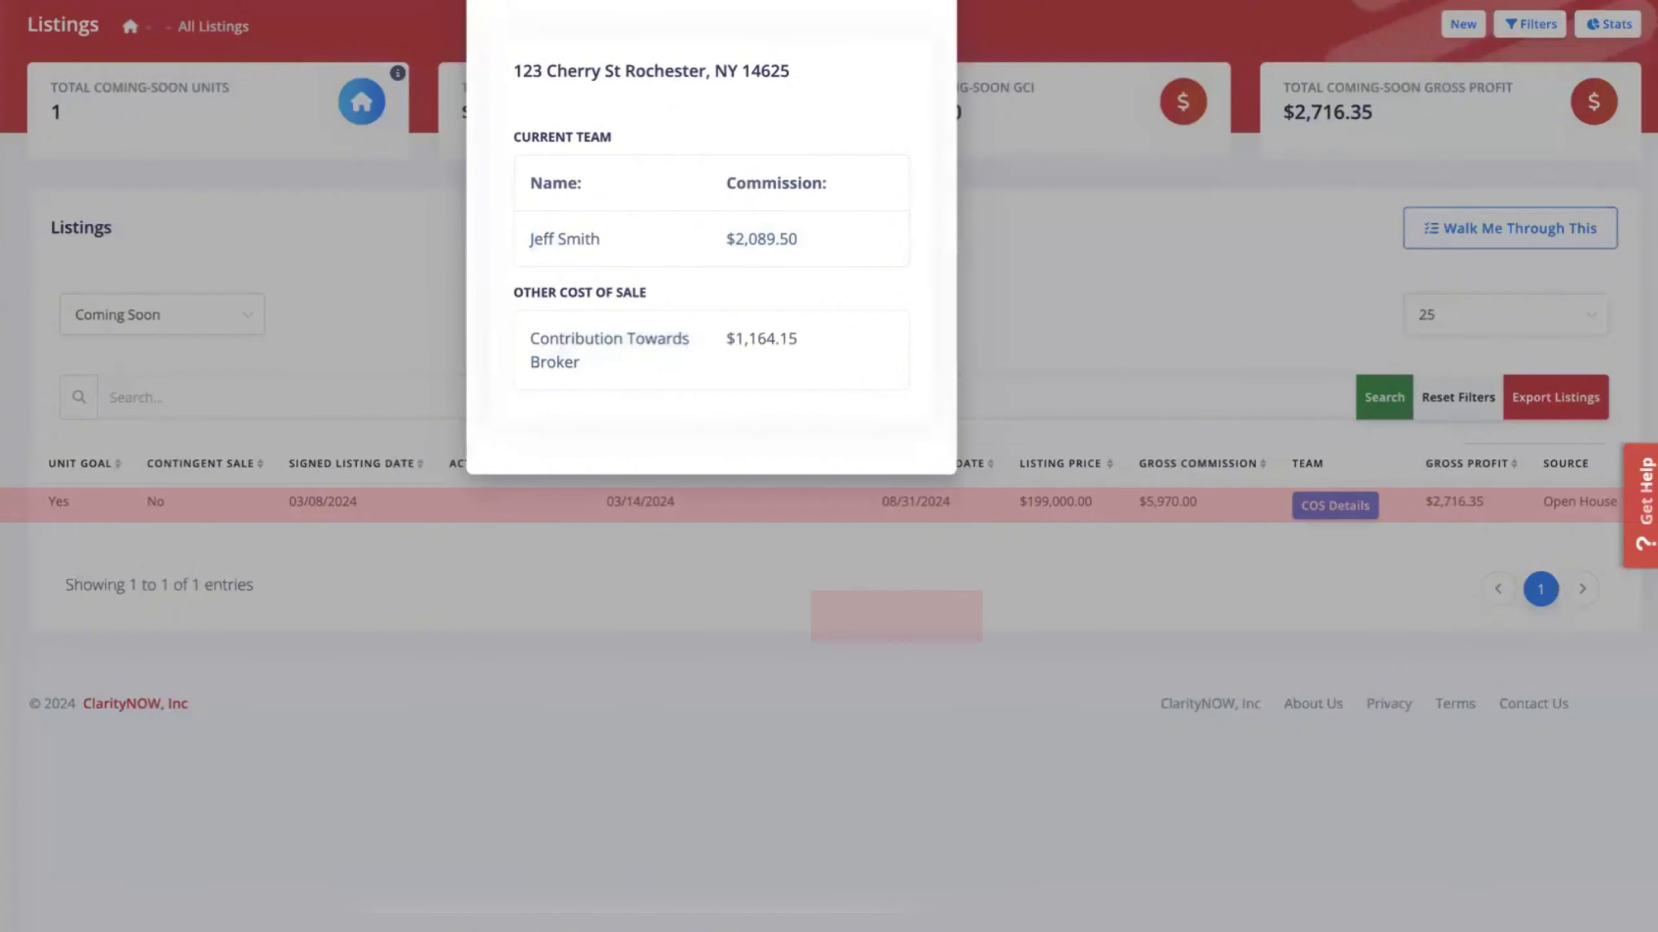
click(1403, 310)
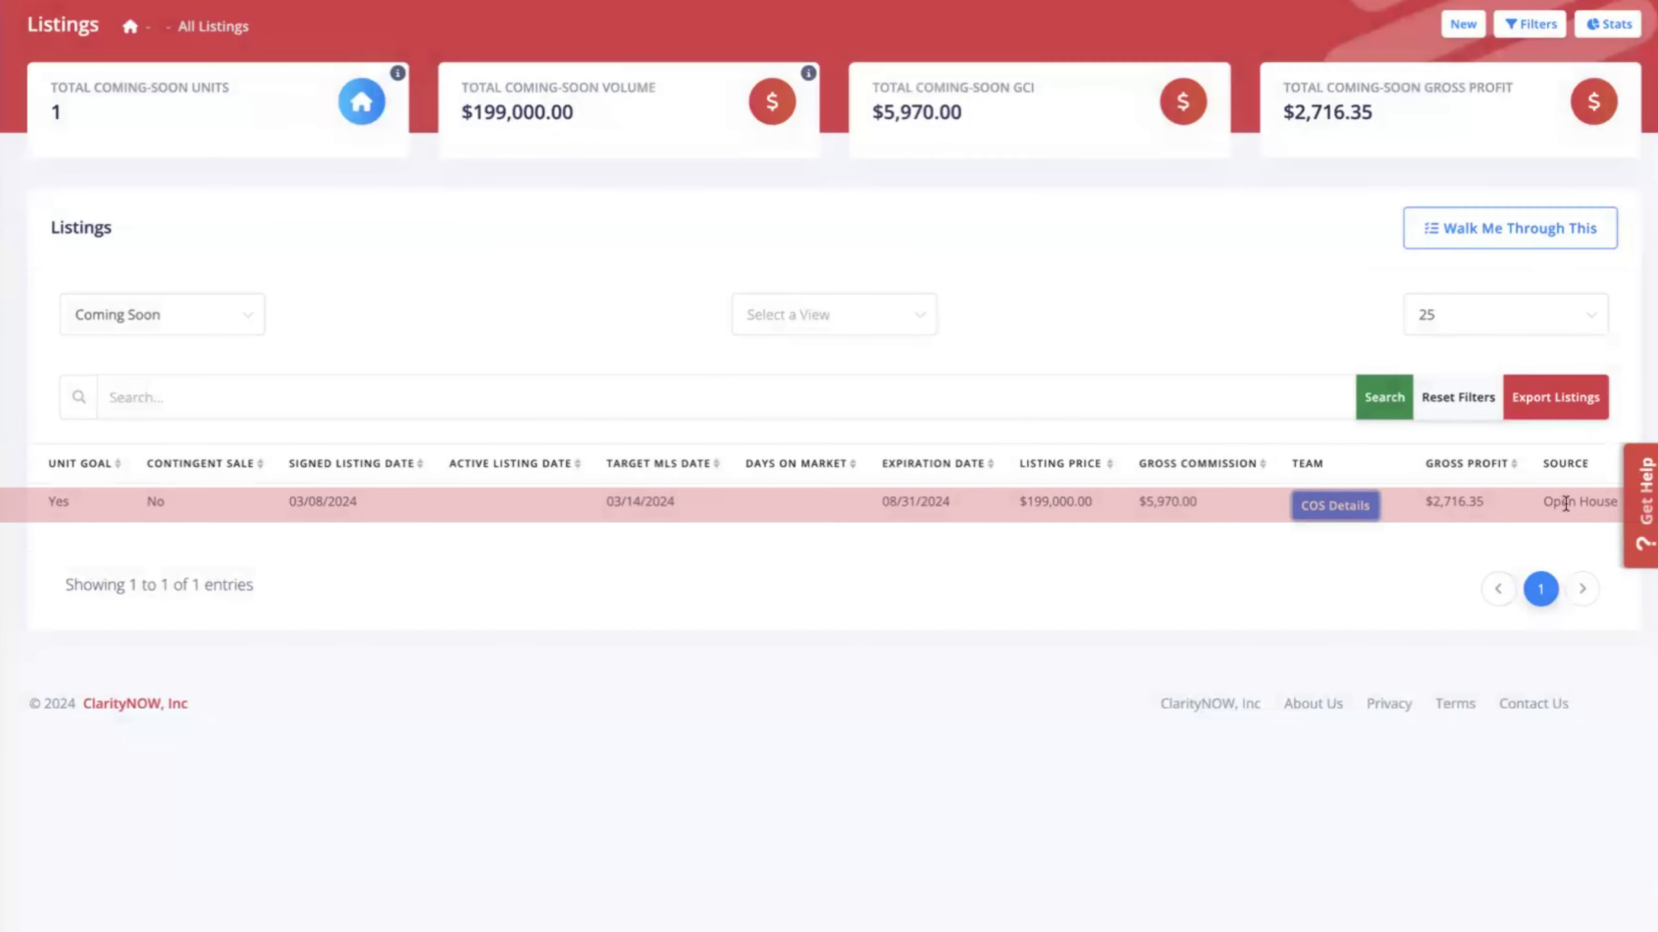
Filter listings back to Coming Soon and open the 123 Cherry St listing for editing.
click(152, 321)
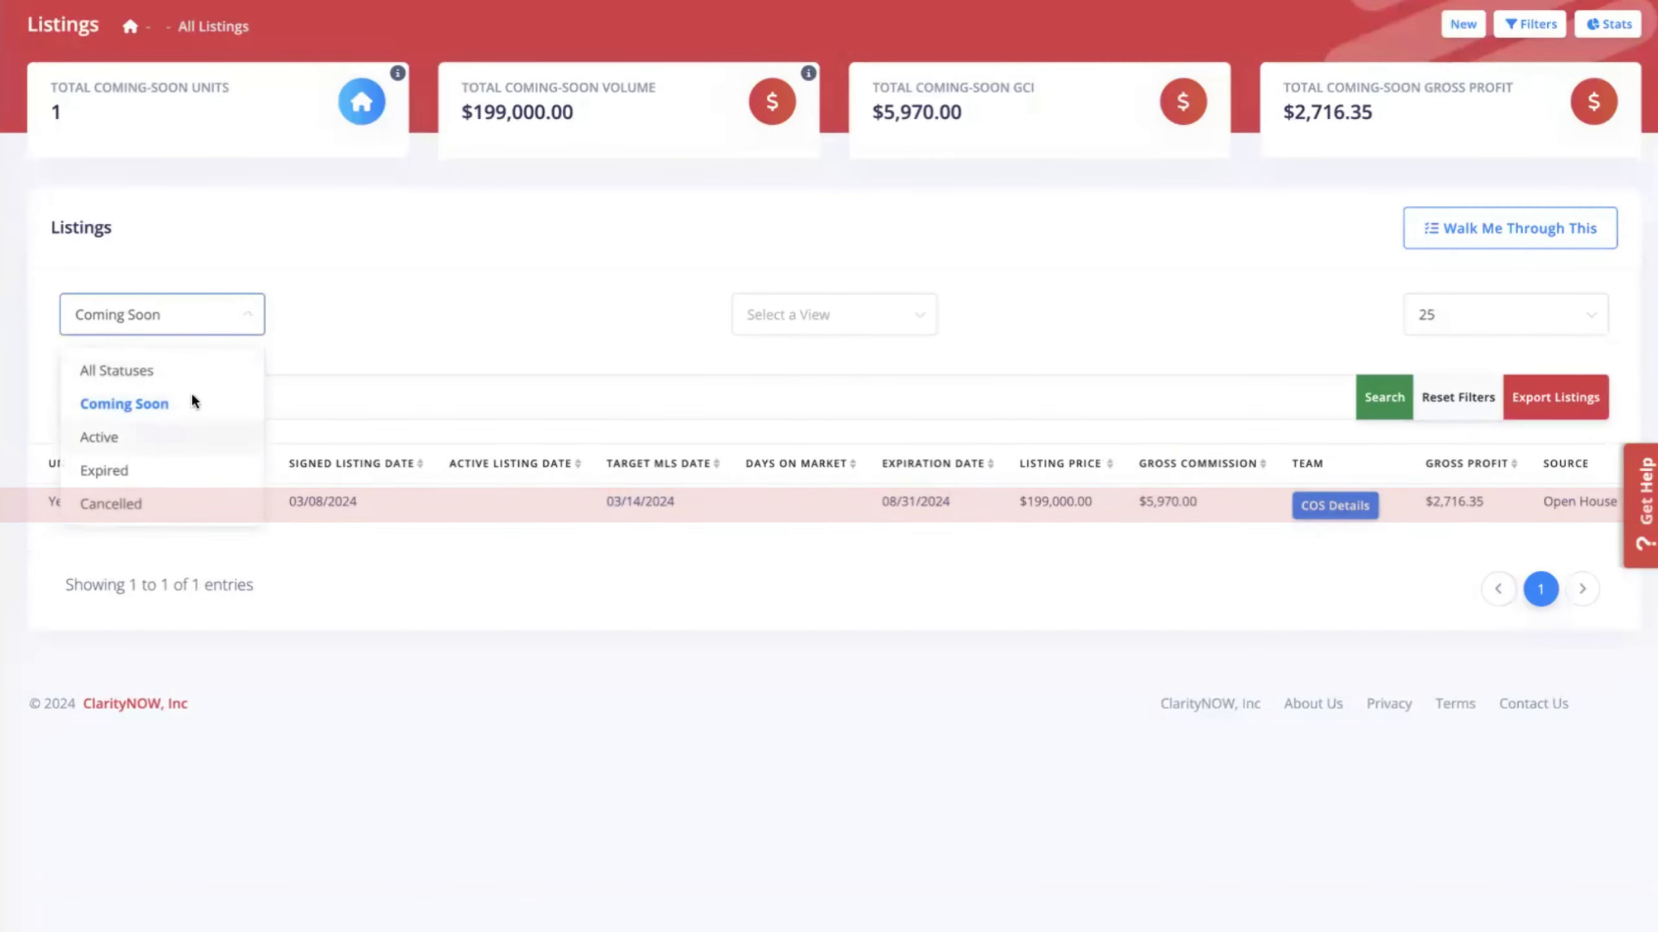
click(99, 437)
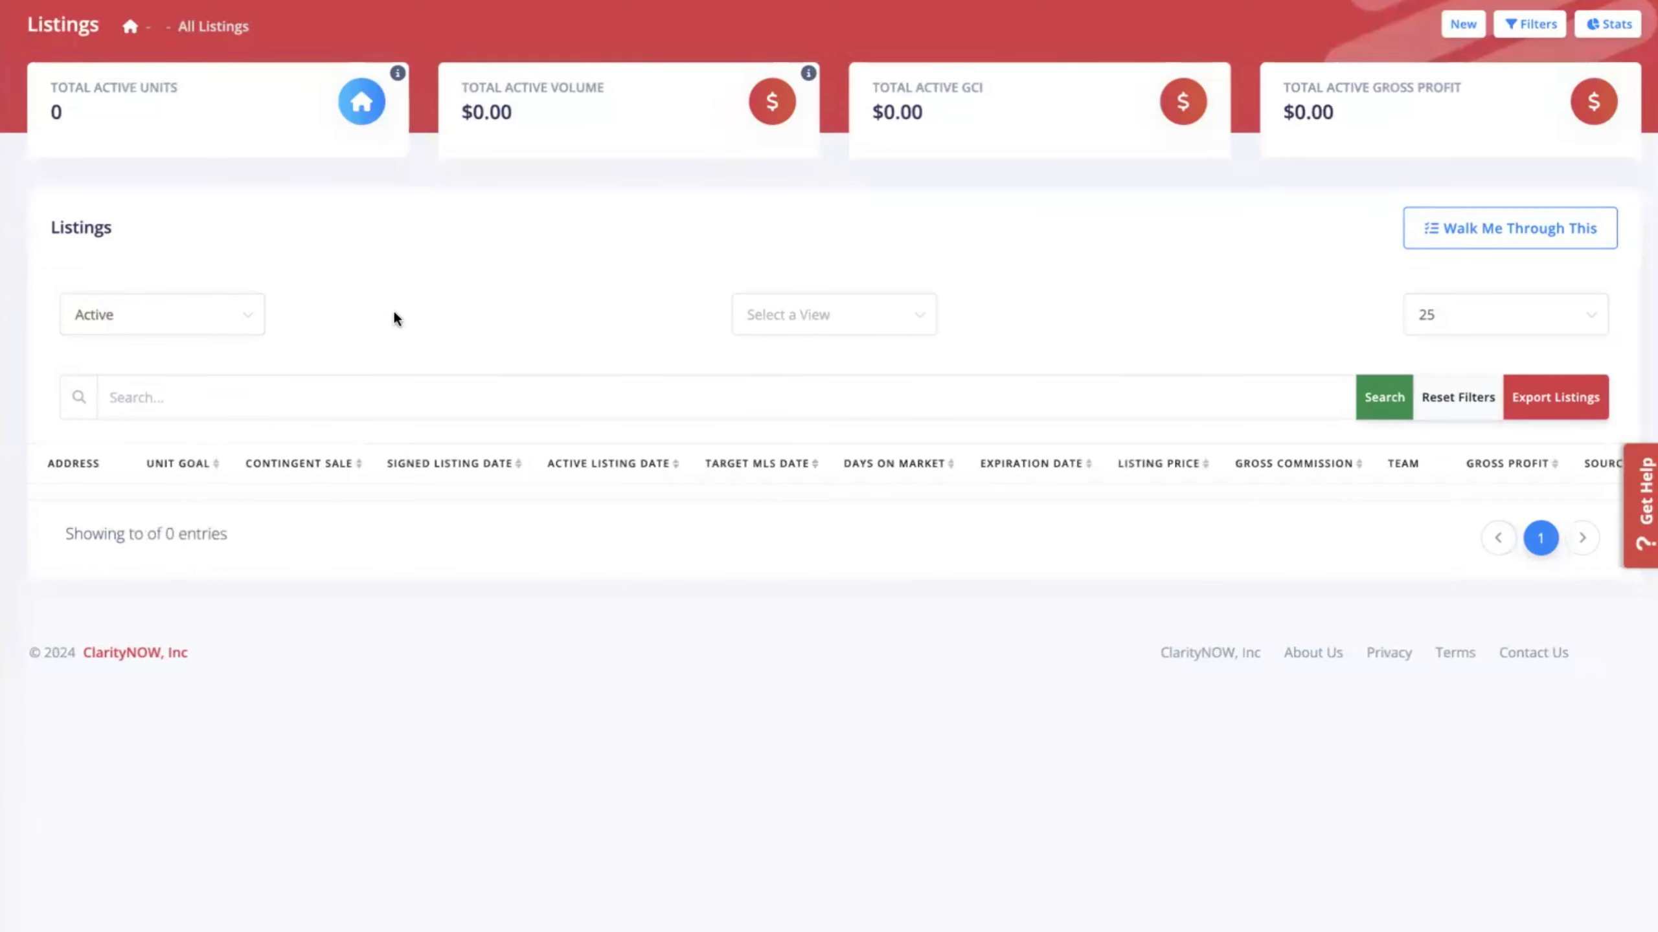
click(219, 315)
click(180, 390)
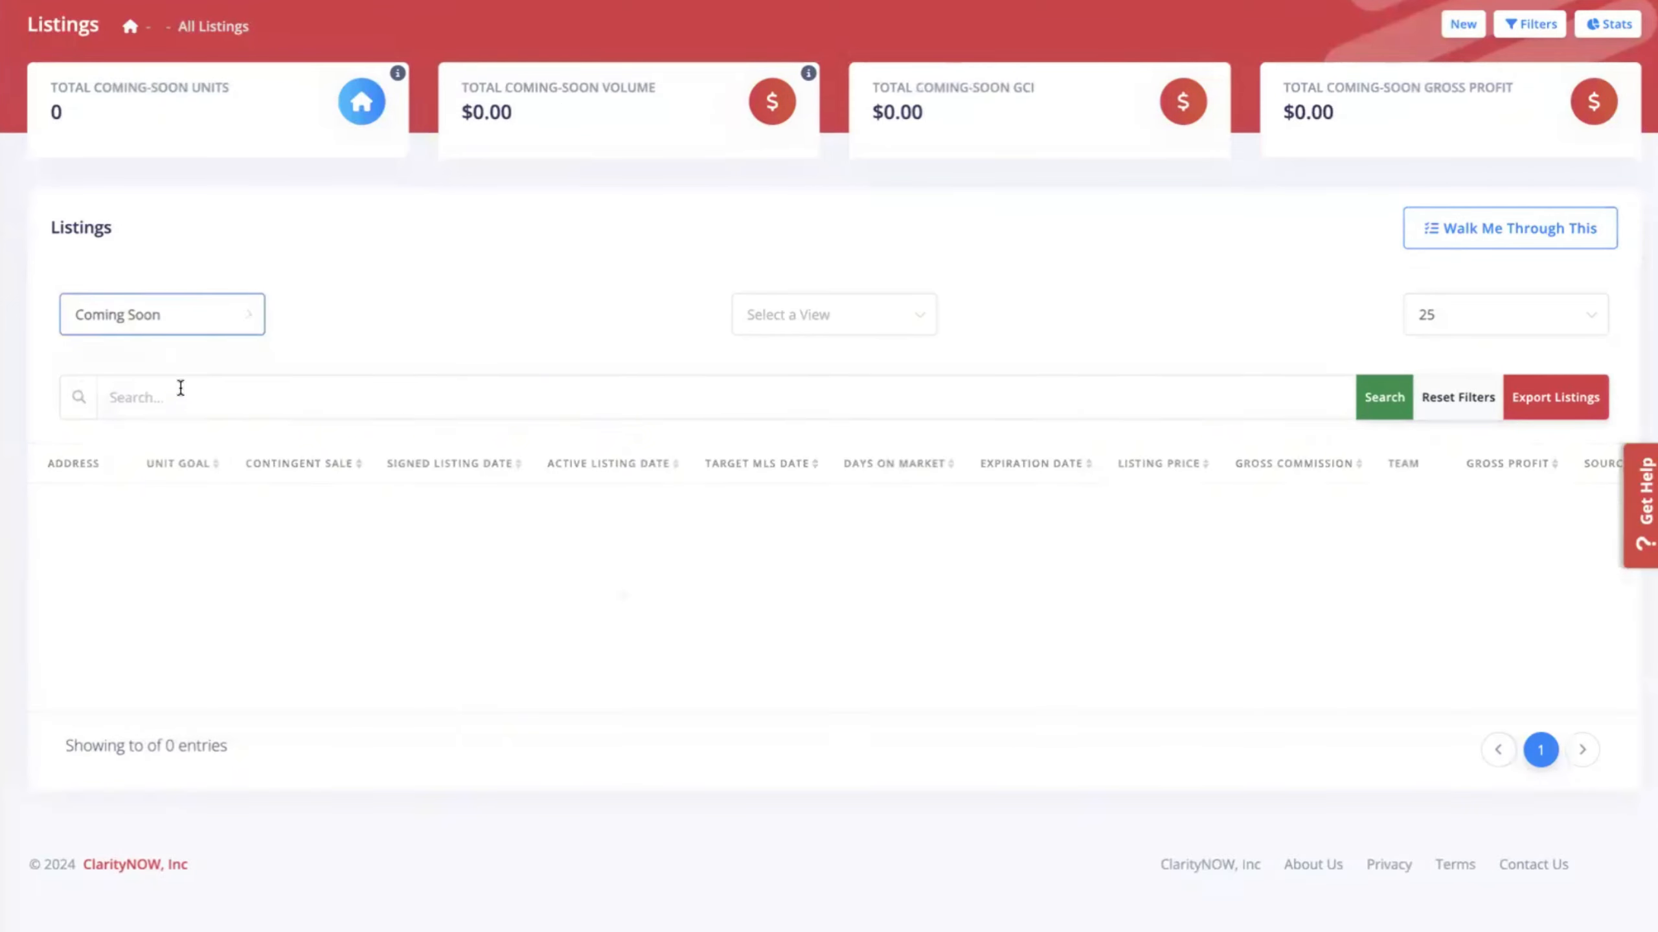
click(461, 324)
scroll(754, 491, left, 6)
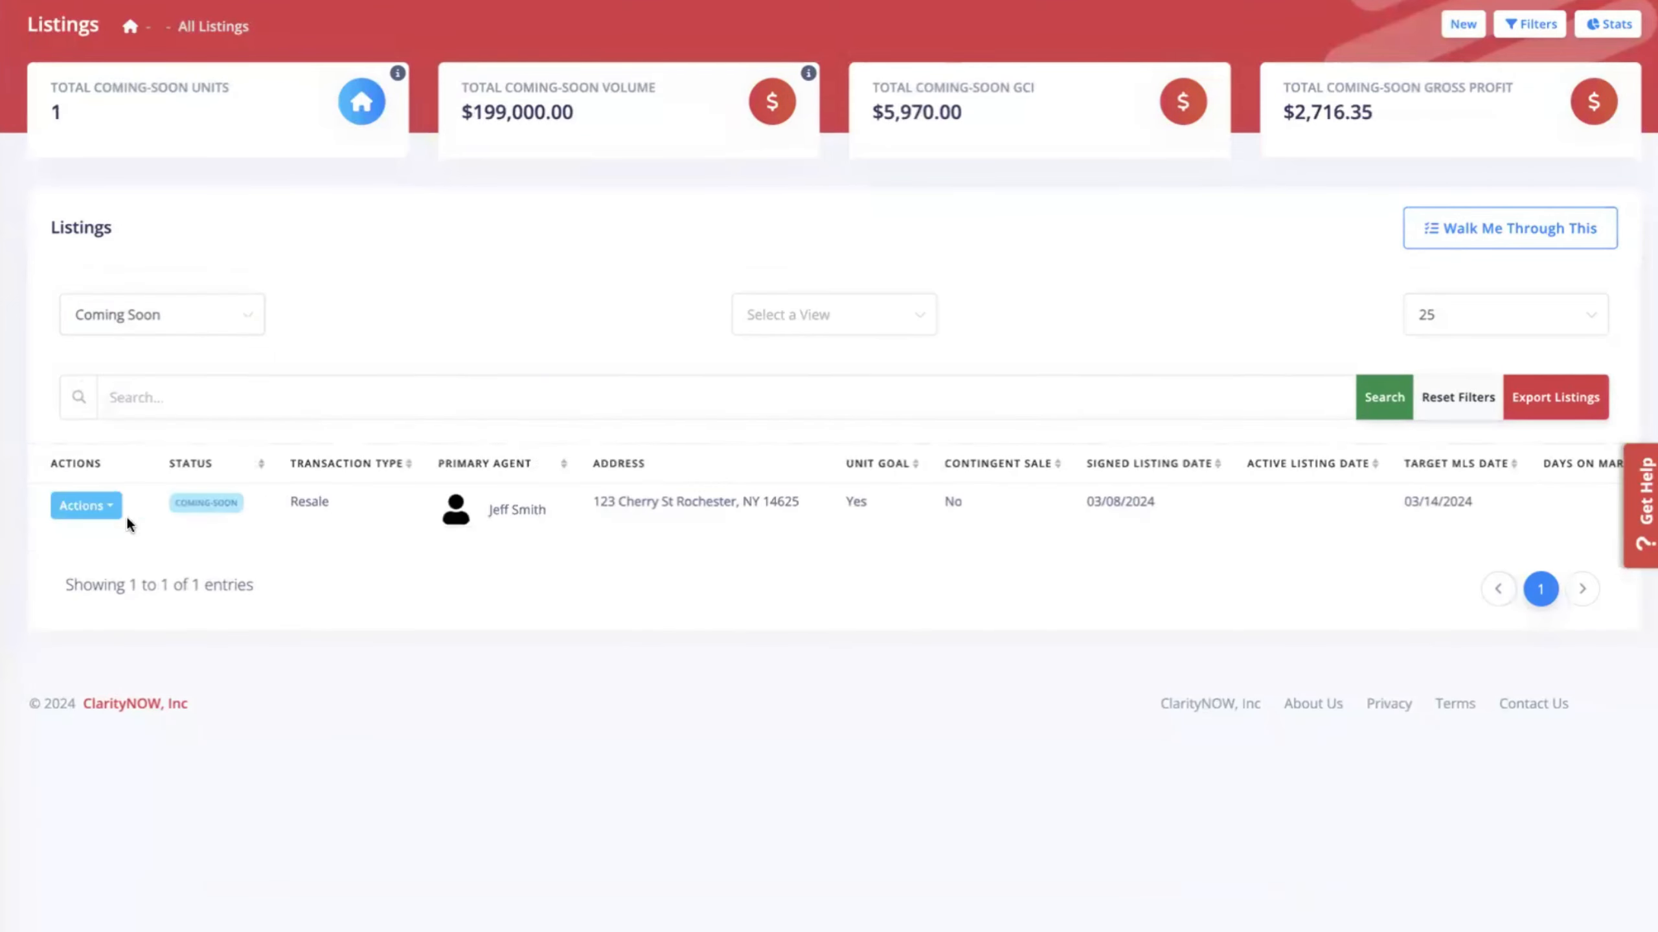
click(83, 513)
click(99, 551)
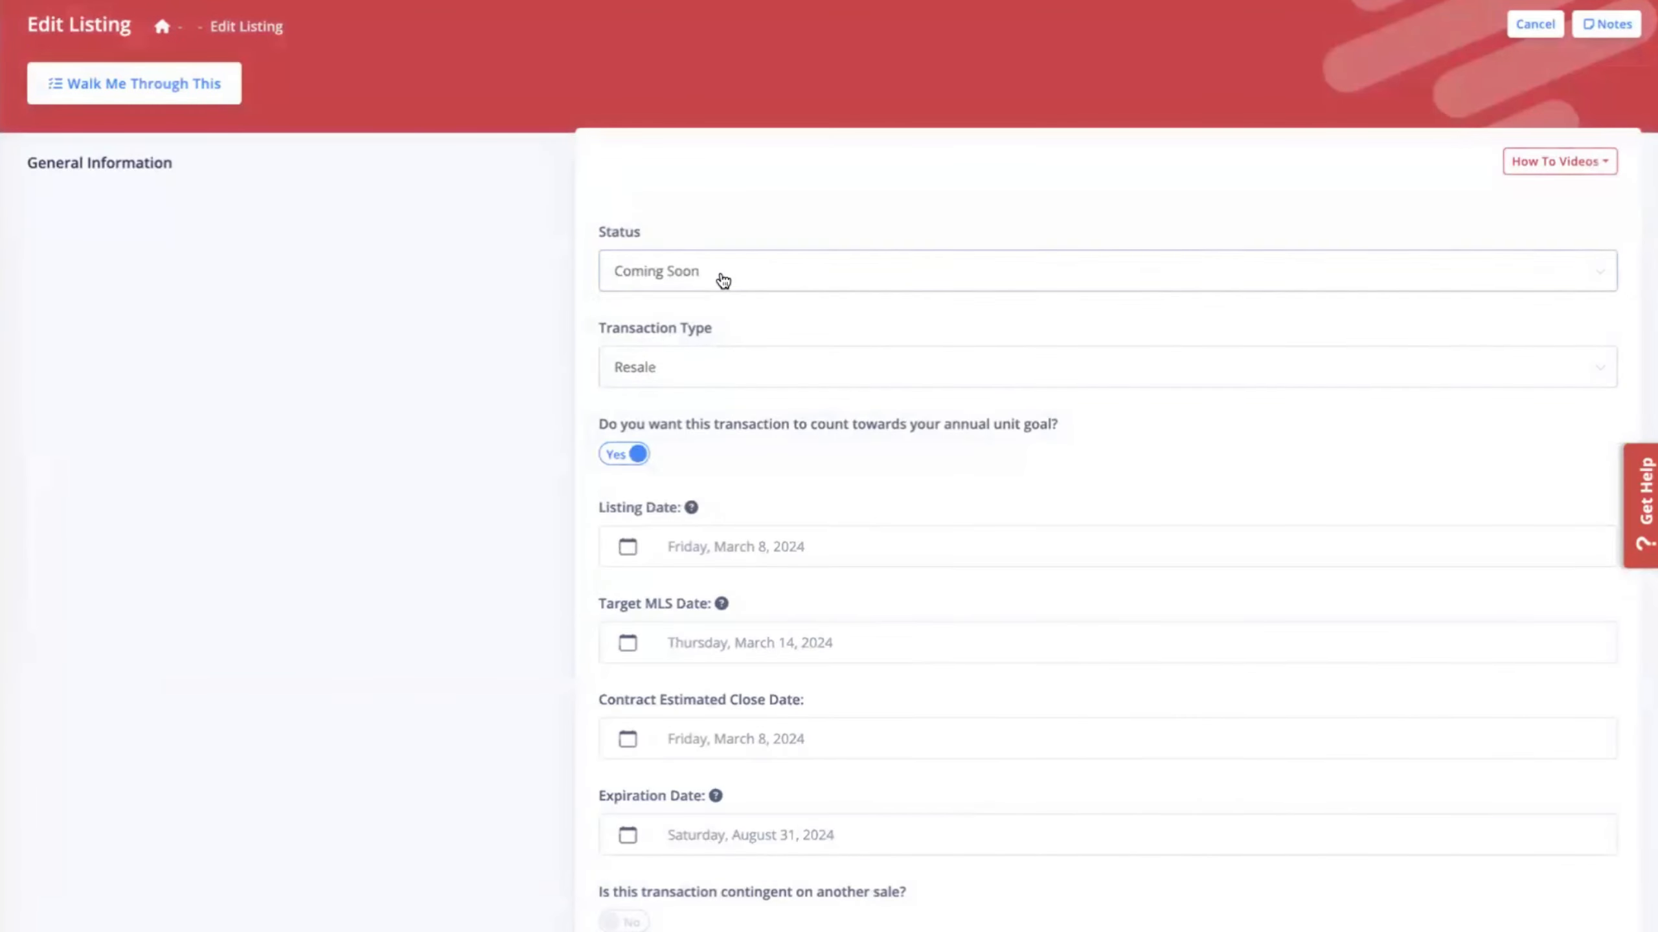
Change the listing status to Active with active date March 14, 2024, and save it.
click(718, 280)
click(682, 391)
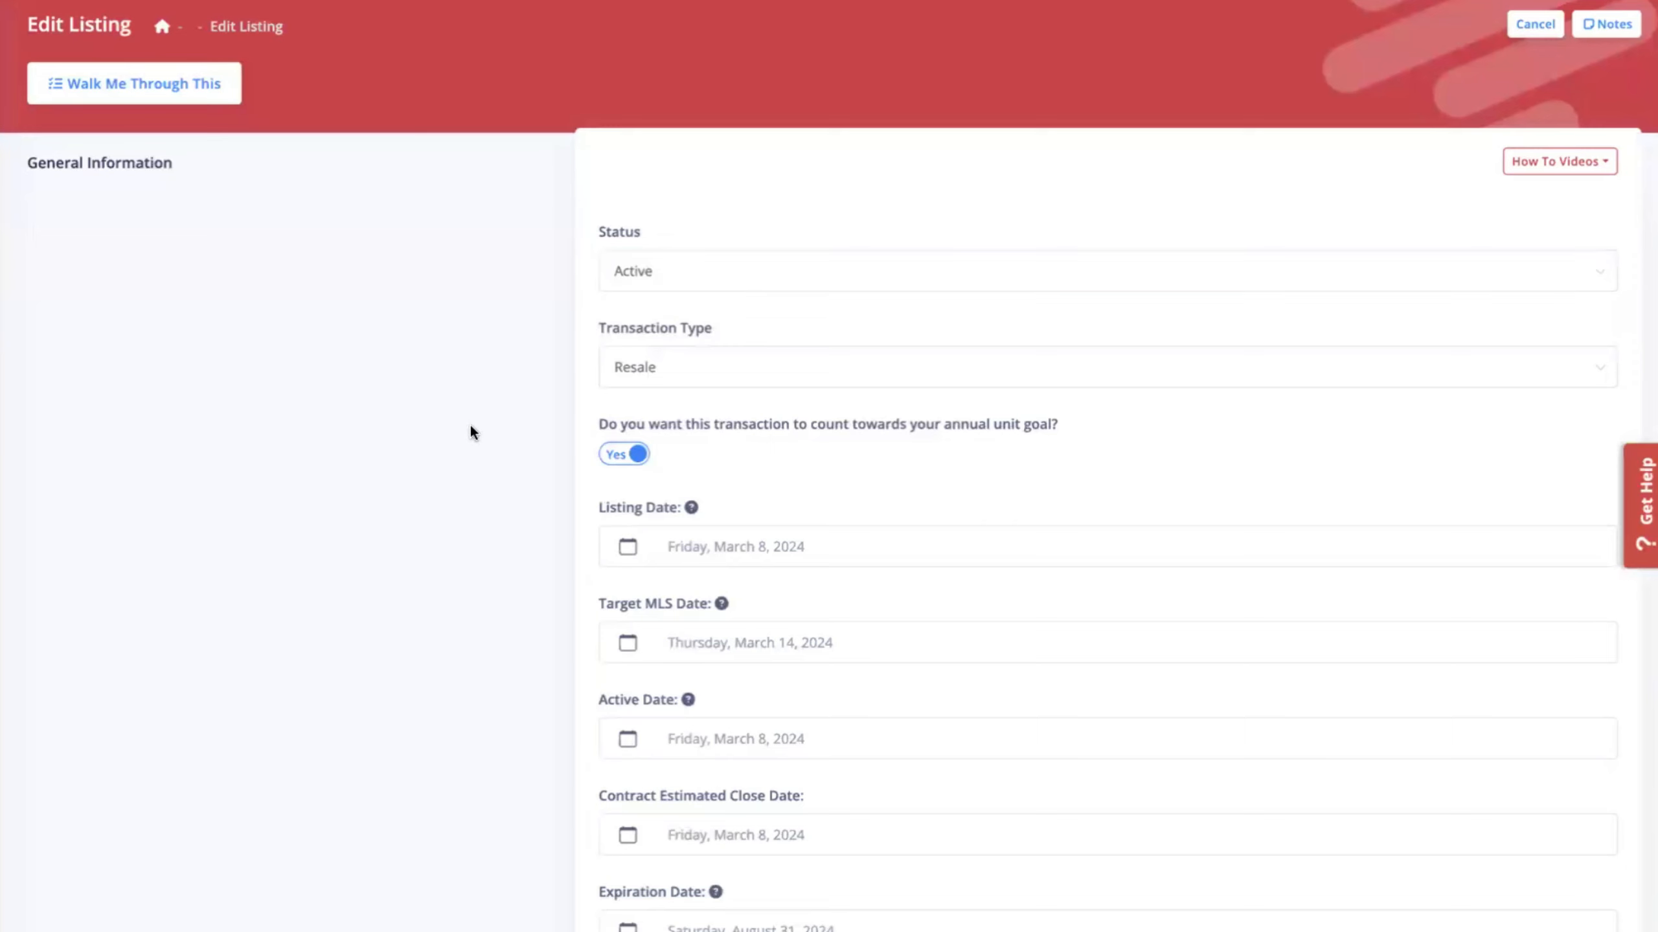
scroll(469, 422, down, 2)
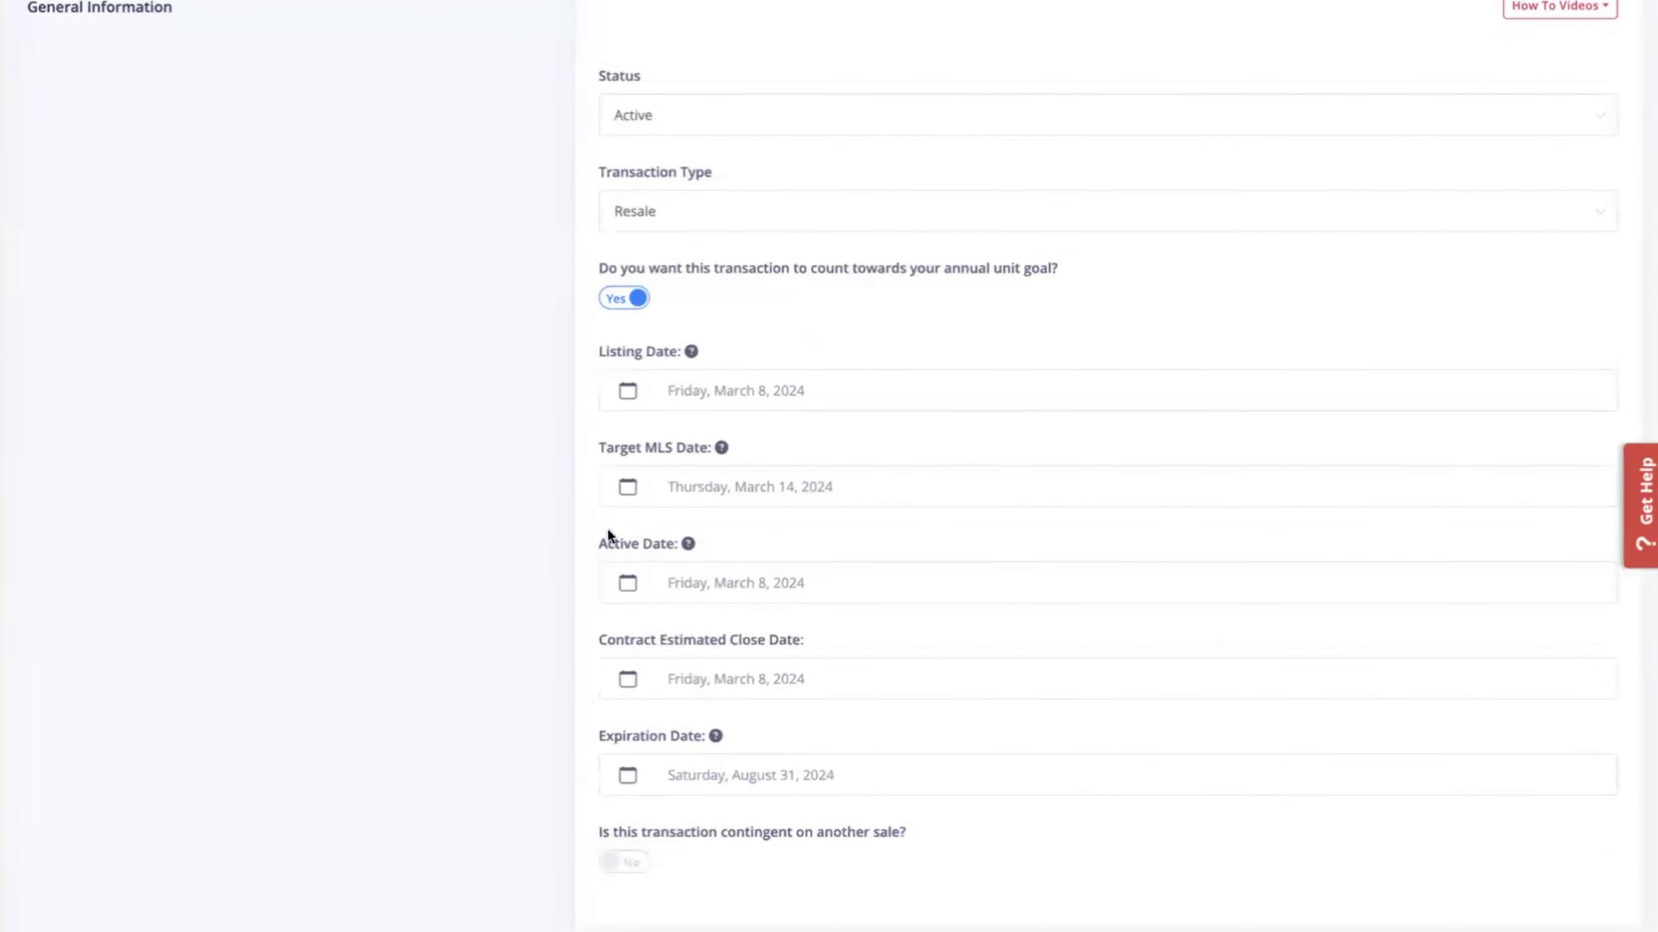
click(747, 586)
click(777, 815)
scroll(595, 353, up, 3)
scroll(1280, 248, down, 20)
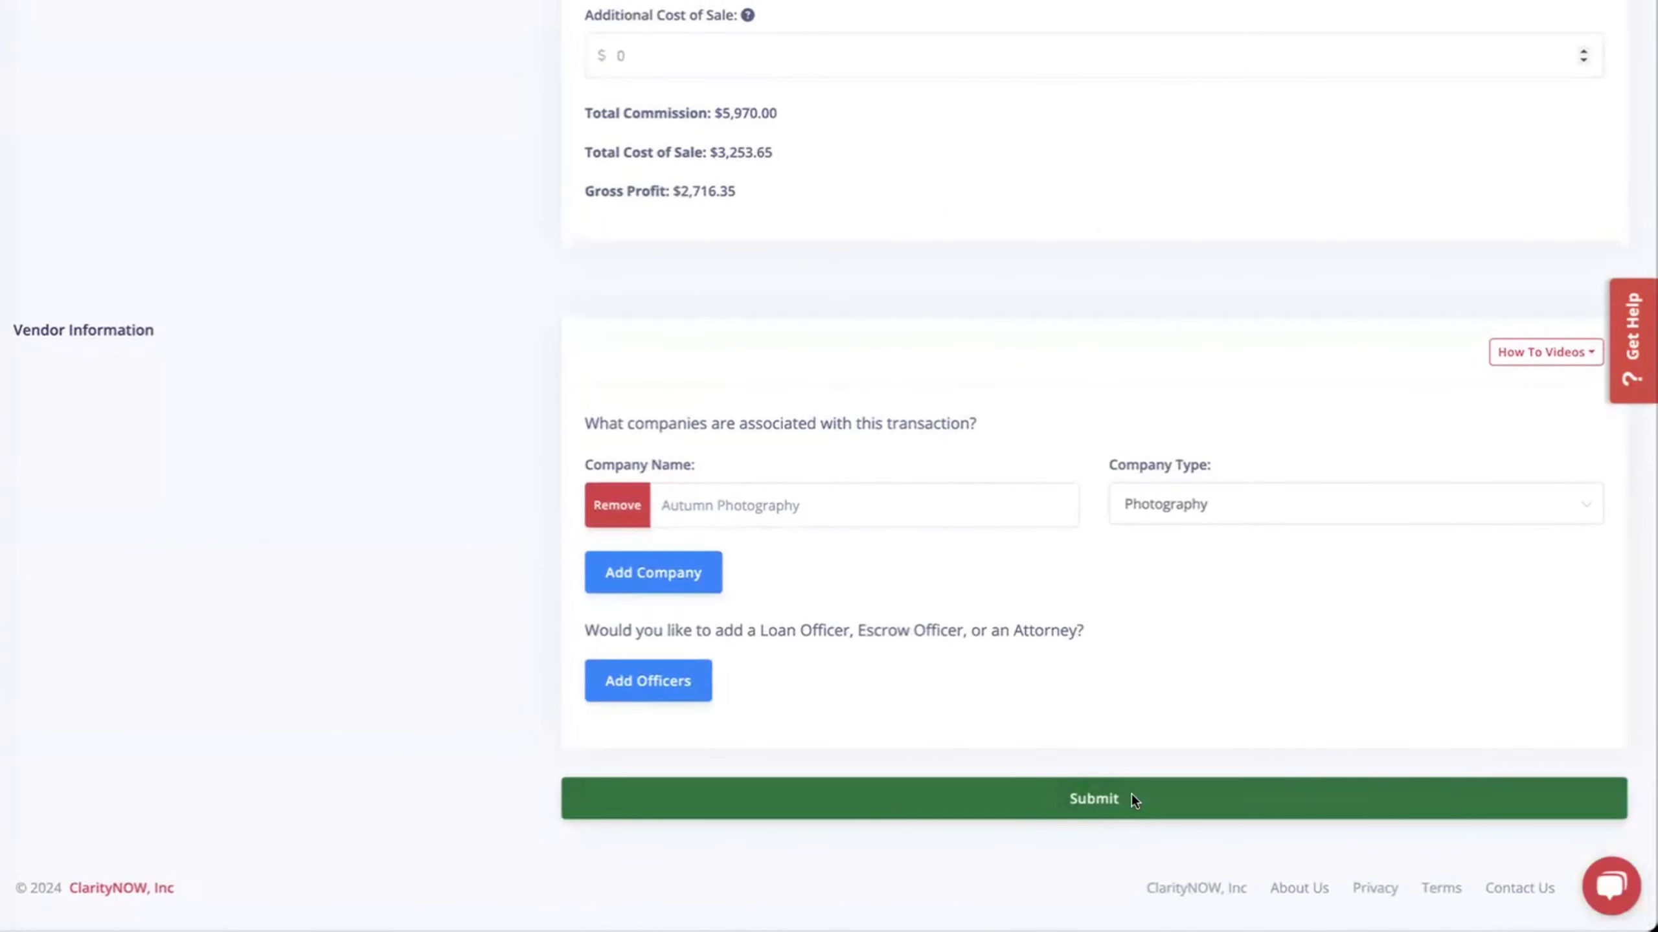
click(1133, 798)
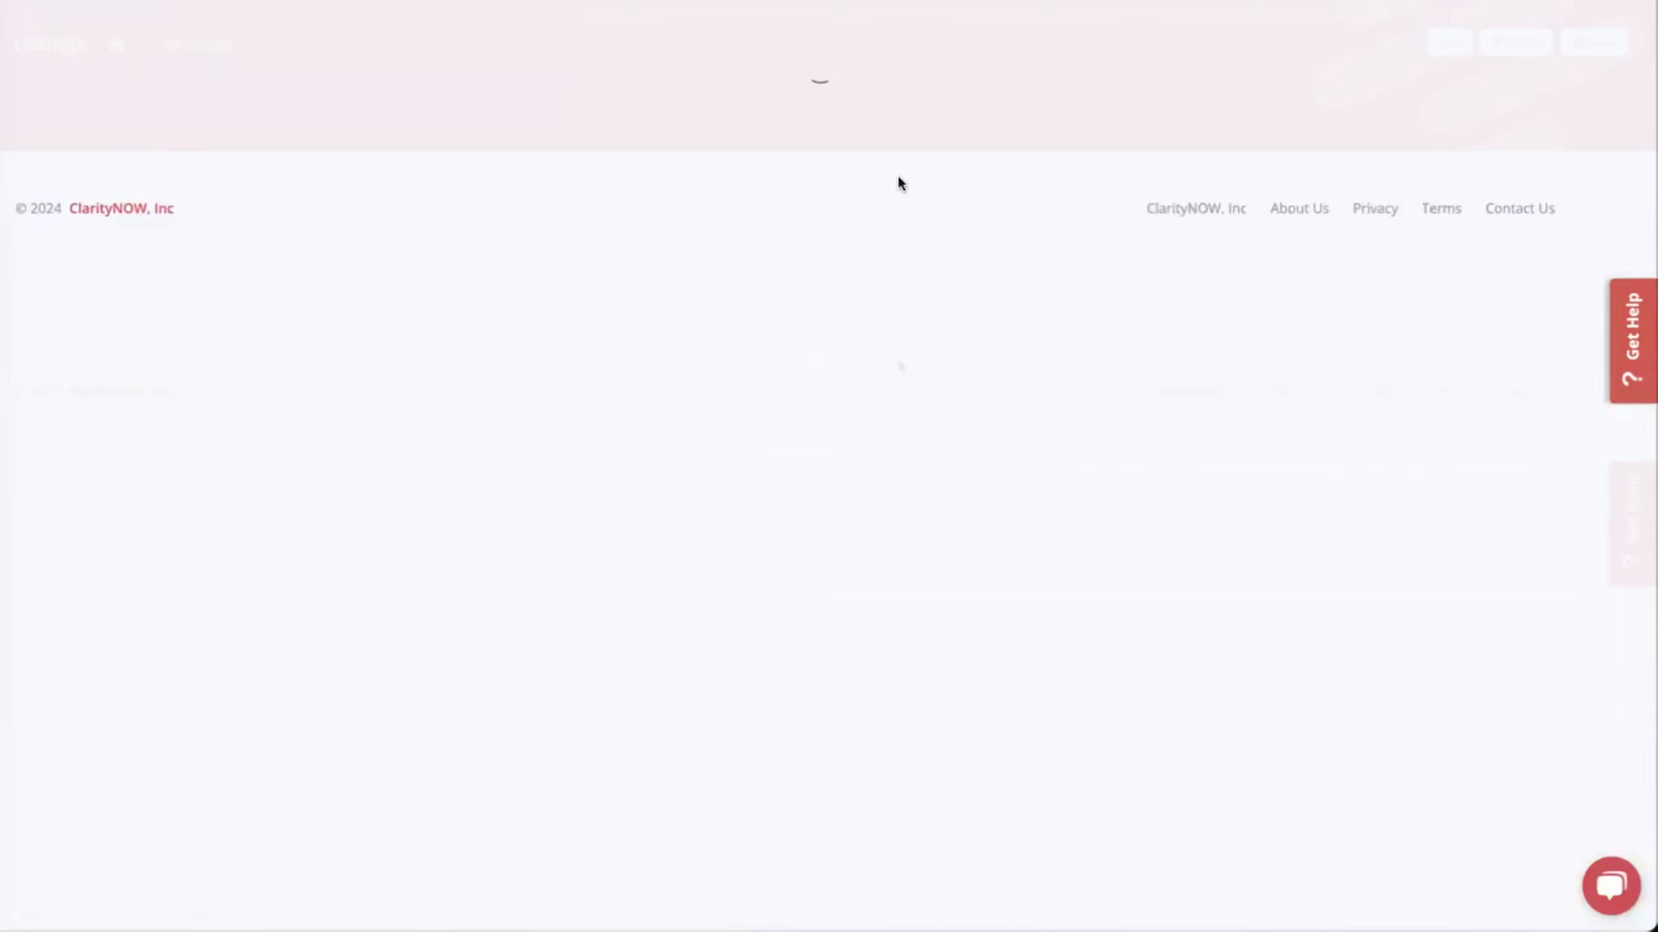
Filter listings to Active and open the Cherry St listing for editing.
click(222, 333)
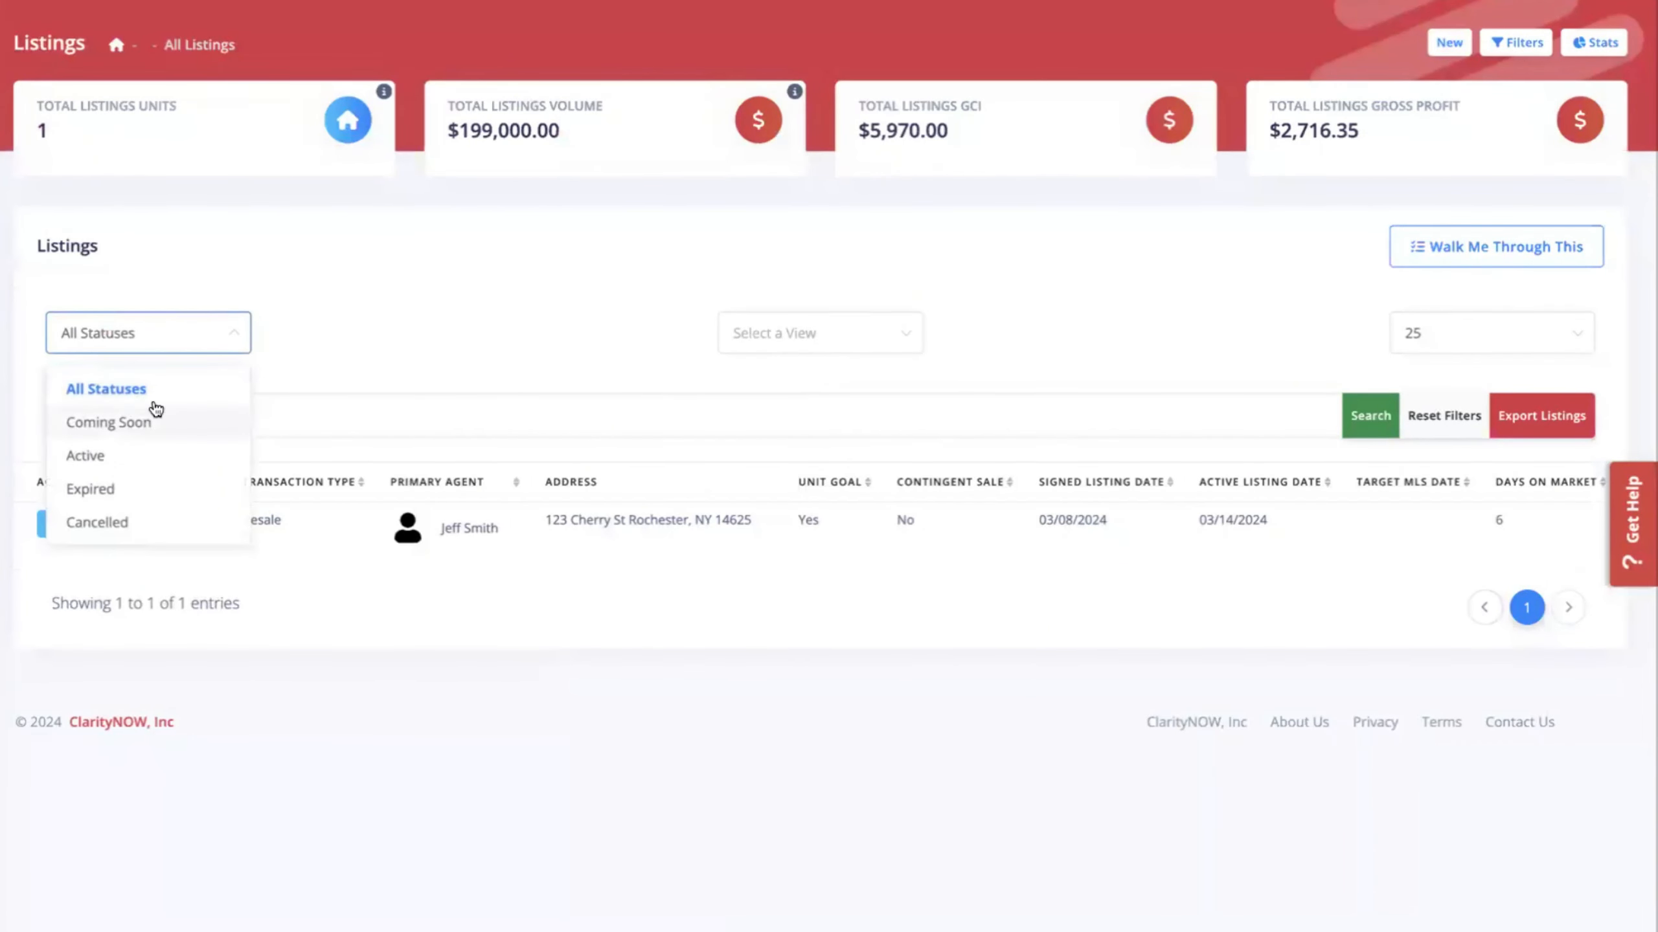
click(156, 418)
click(138, 353)
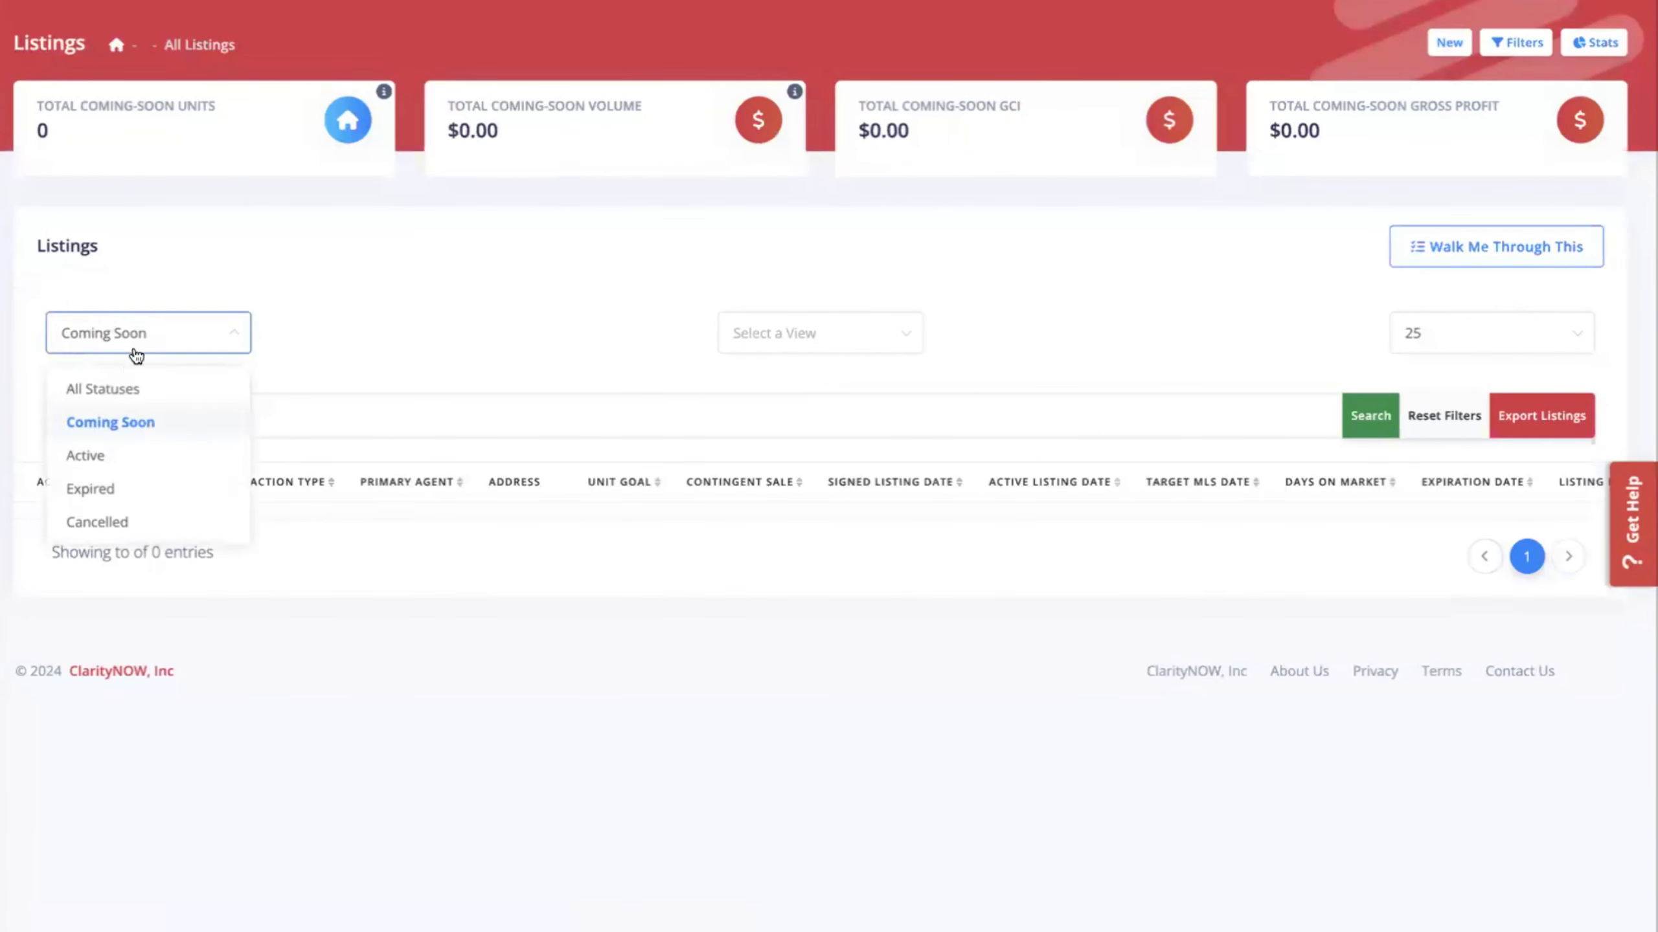
click(114, 457)
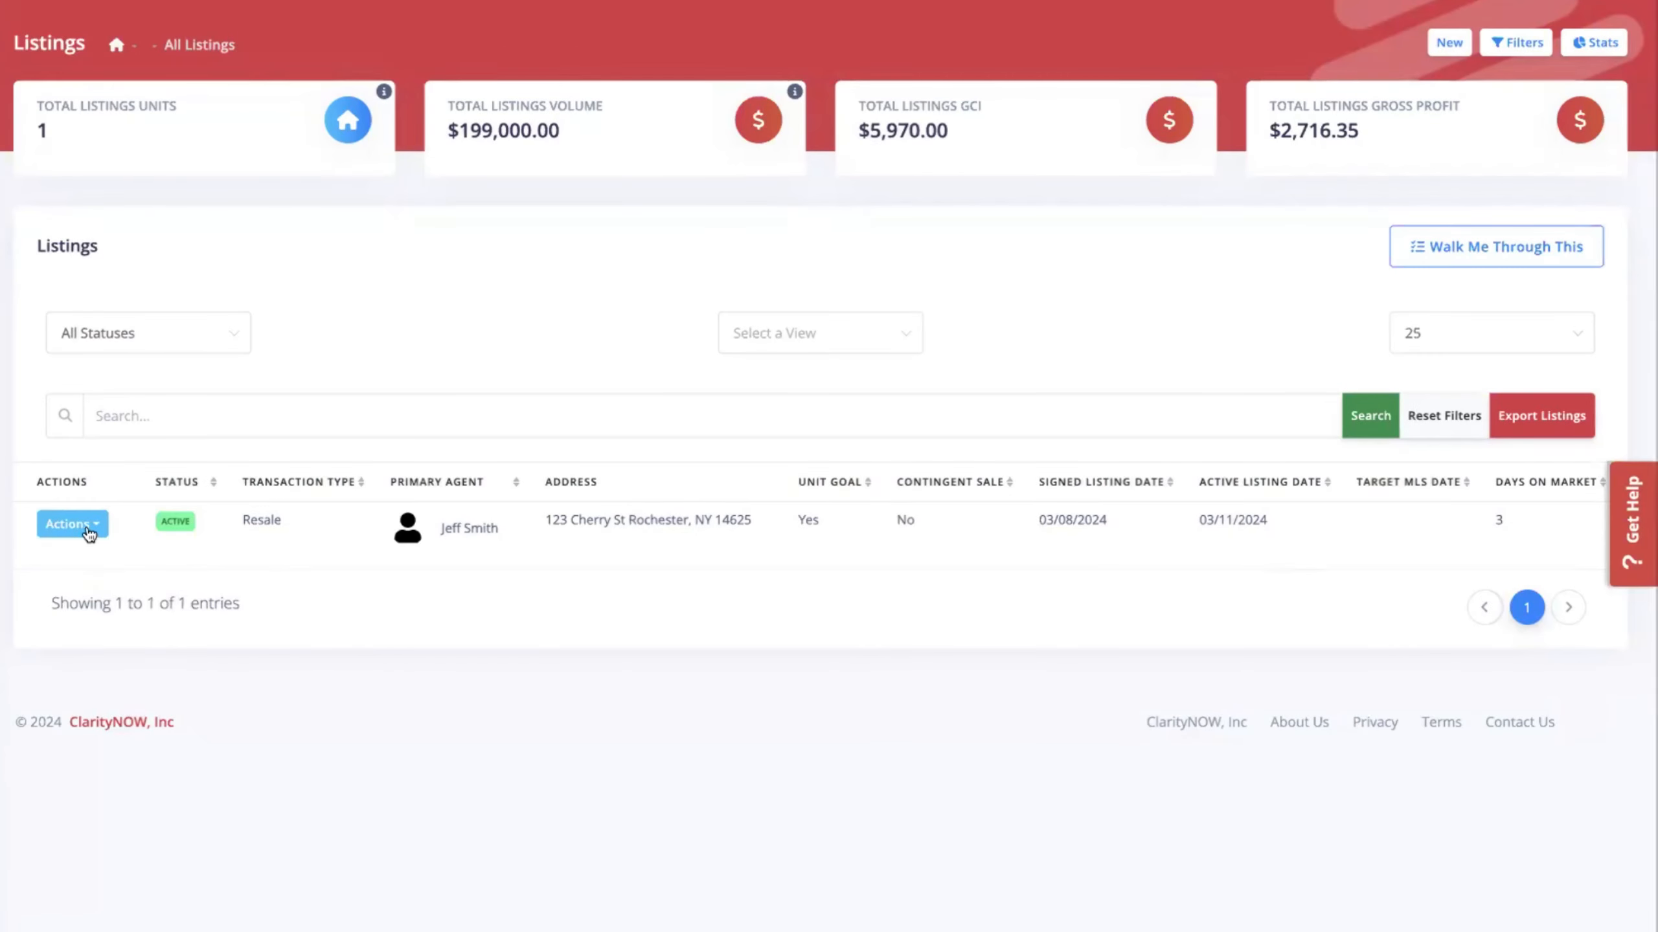
click(85, 526)
click(104, 566)
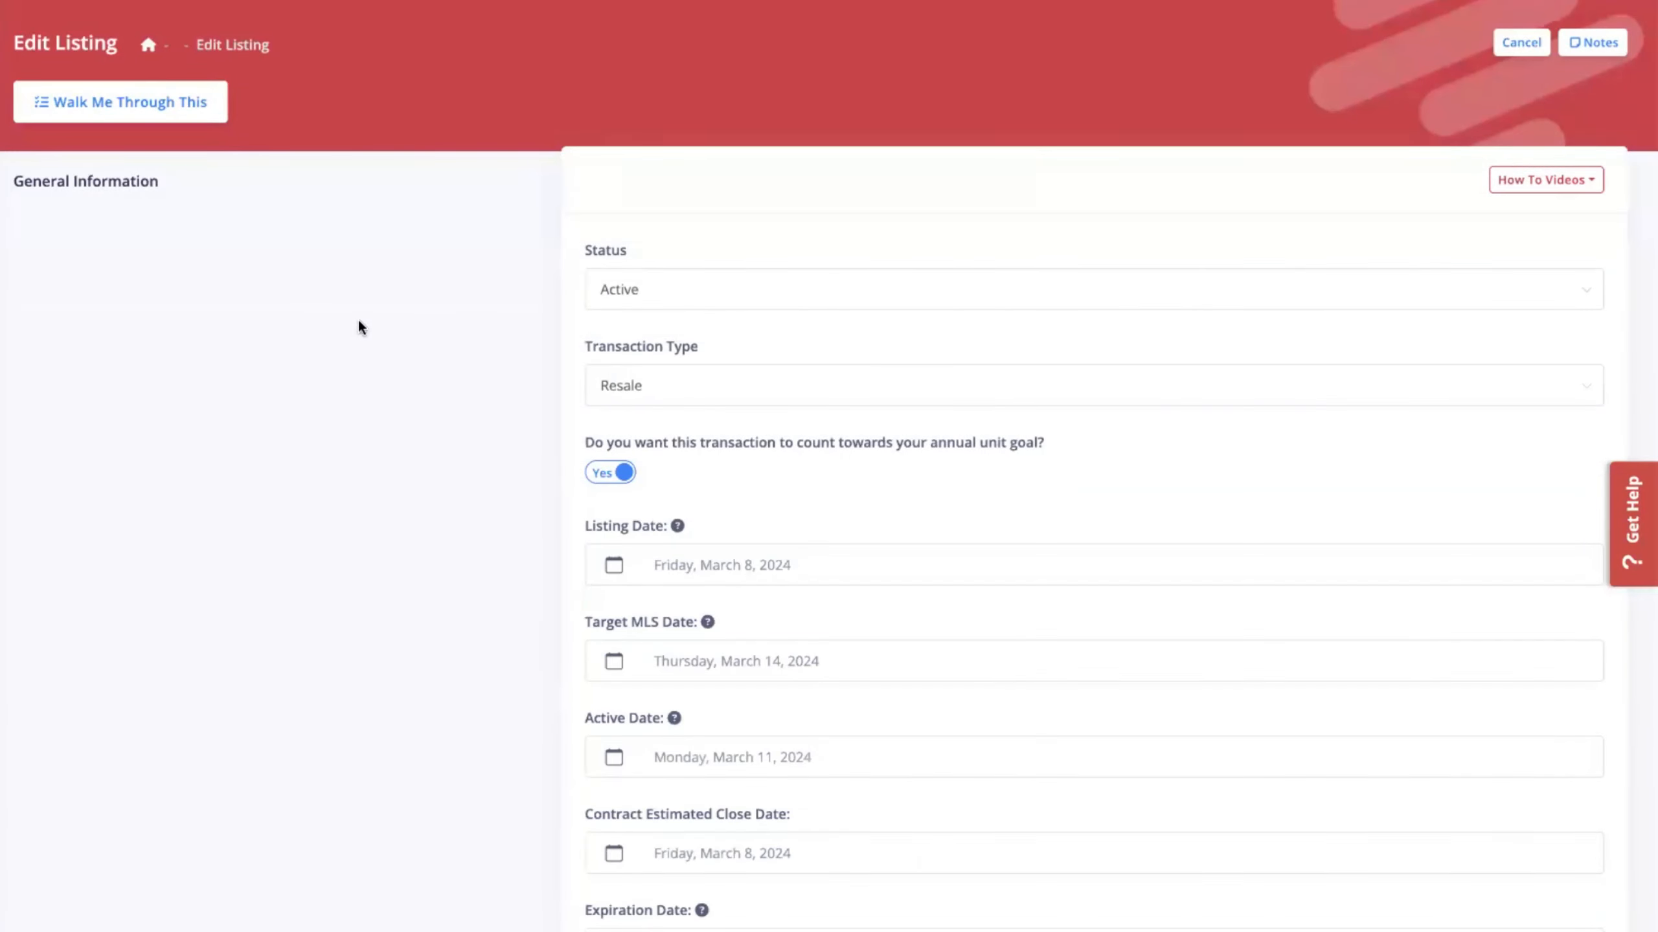
Change the listing's status to Pending.
click(720, 304)
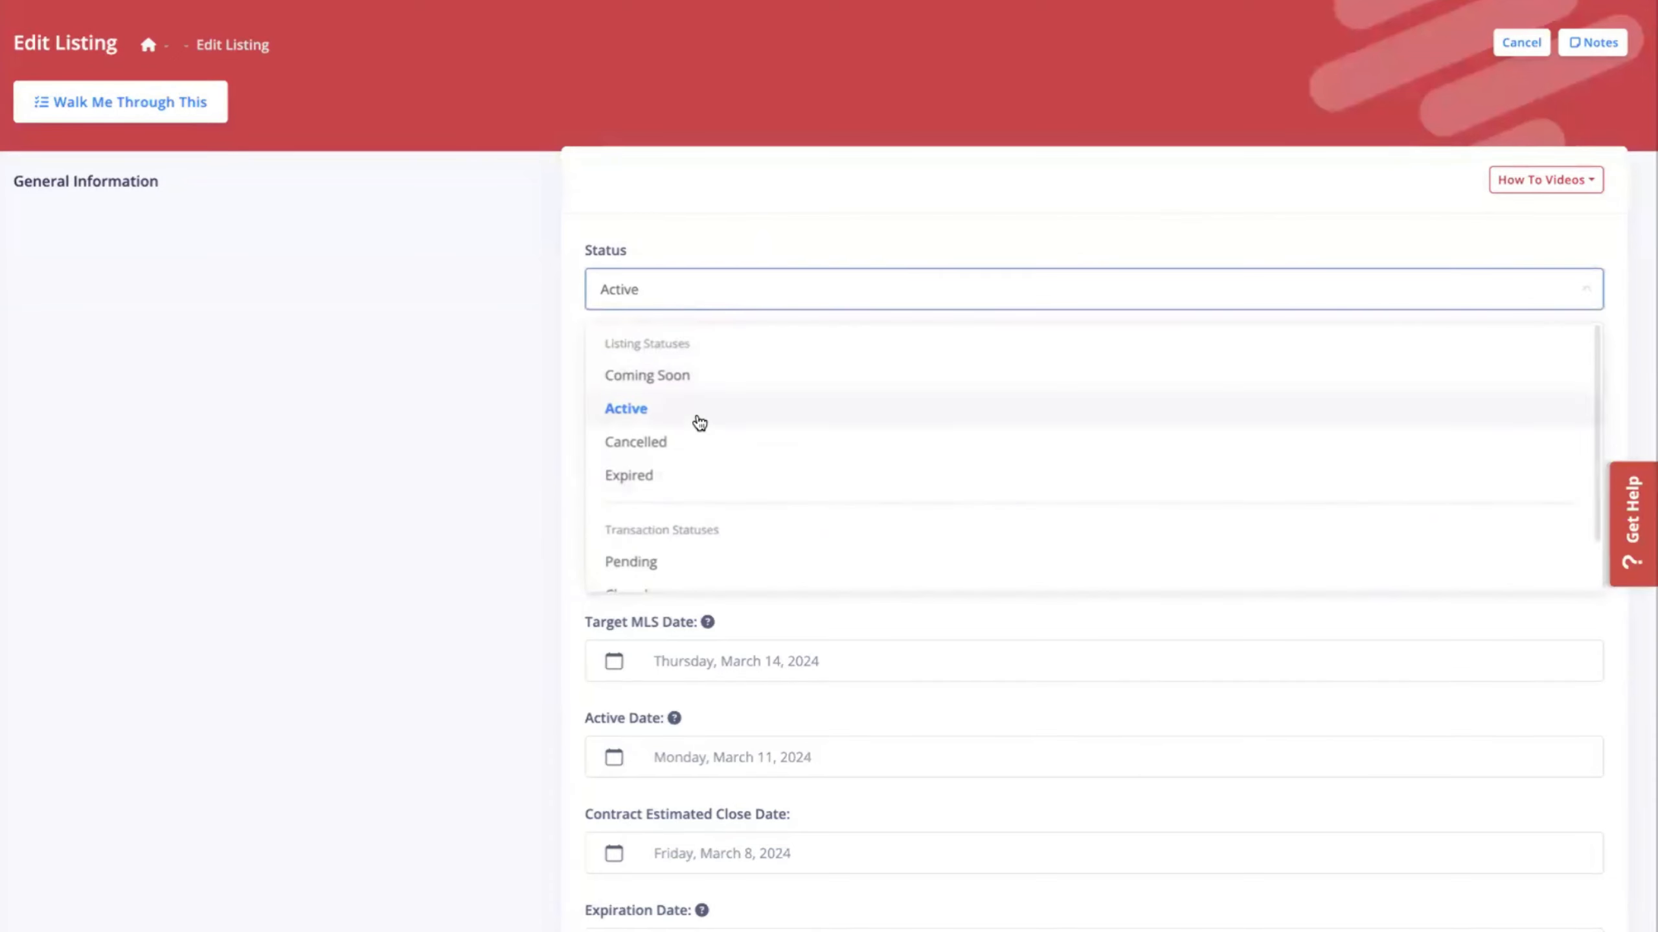
scroll(718, 434, down, 1)
click(690, 505)
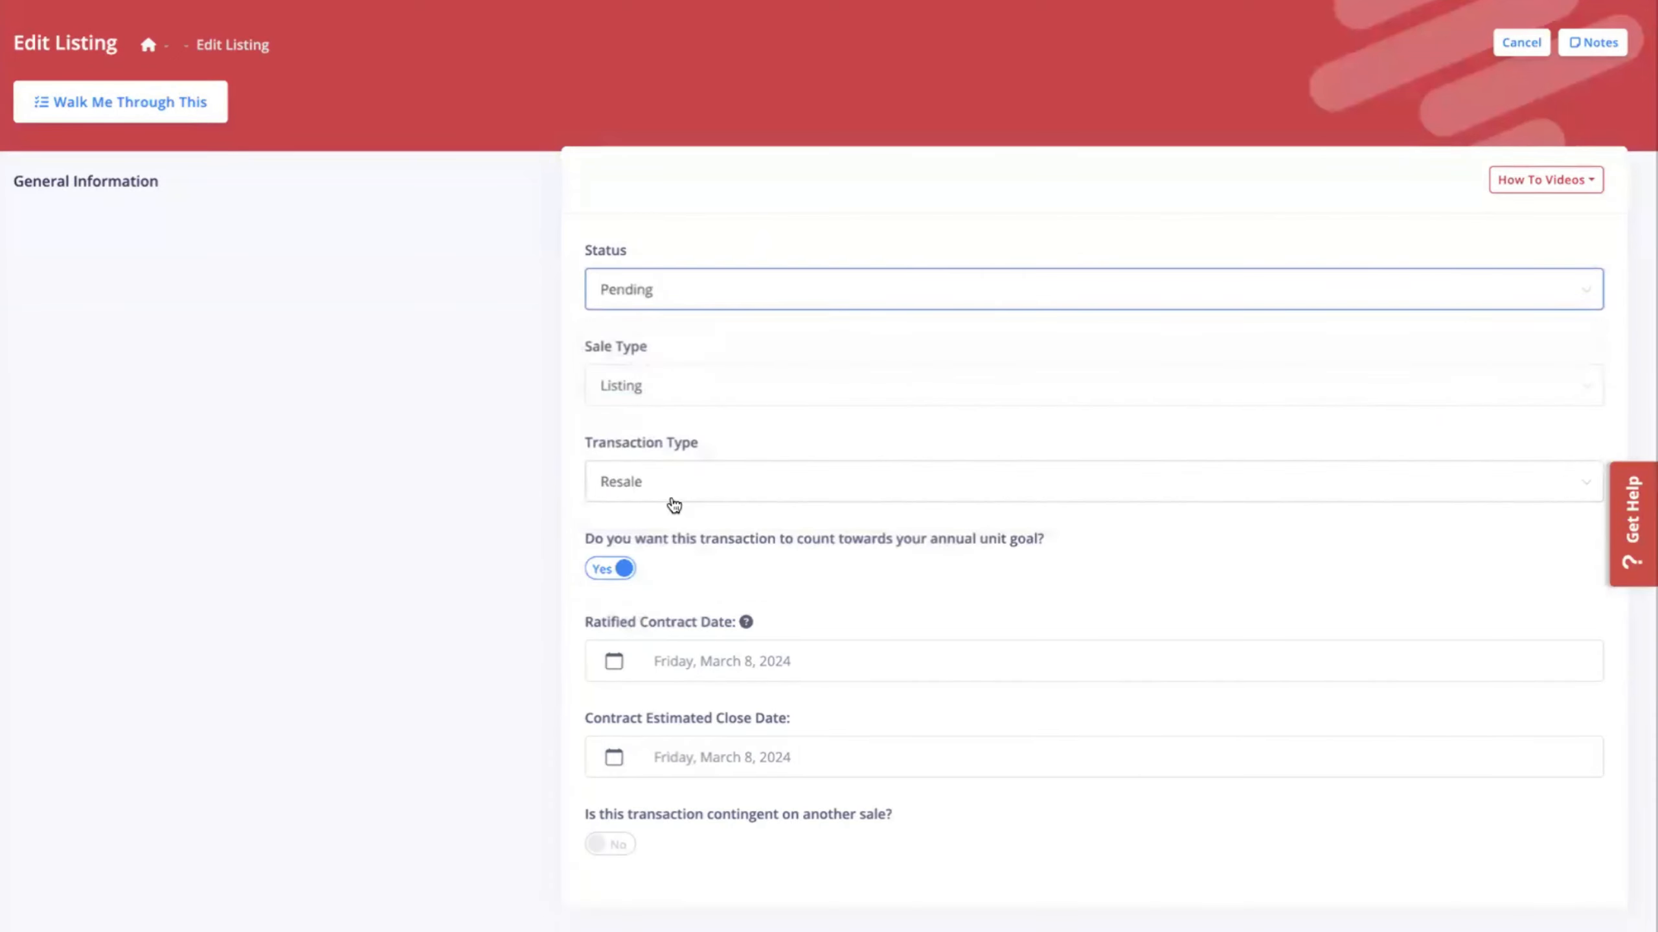
click(434, 461)
scroll(660, 386, down, 3)
Set ratified contract date to March 22, 2024 and estimated close to April 30, 2024.
click(773, 451)
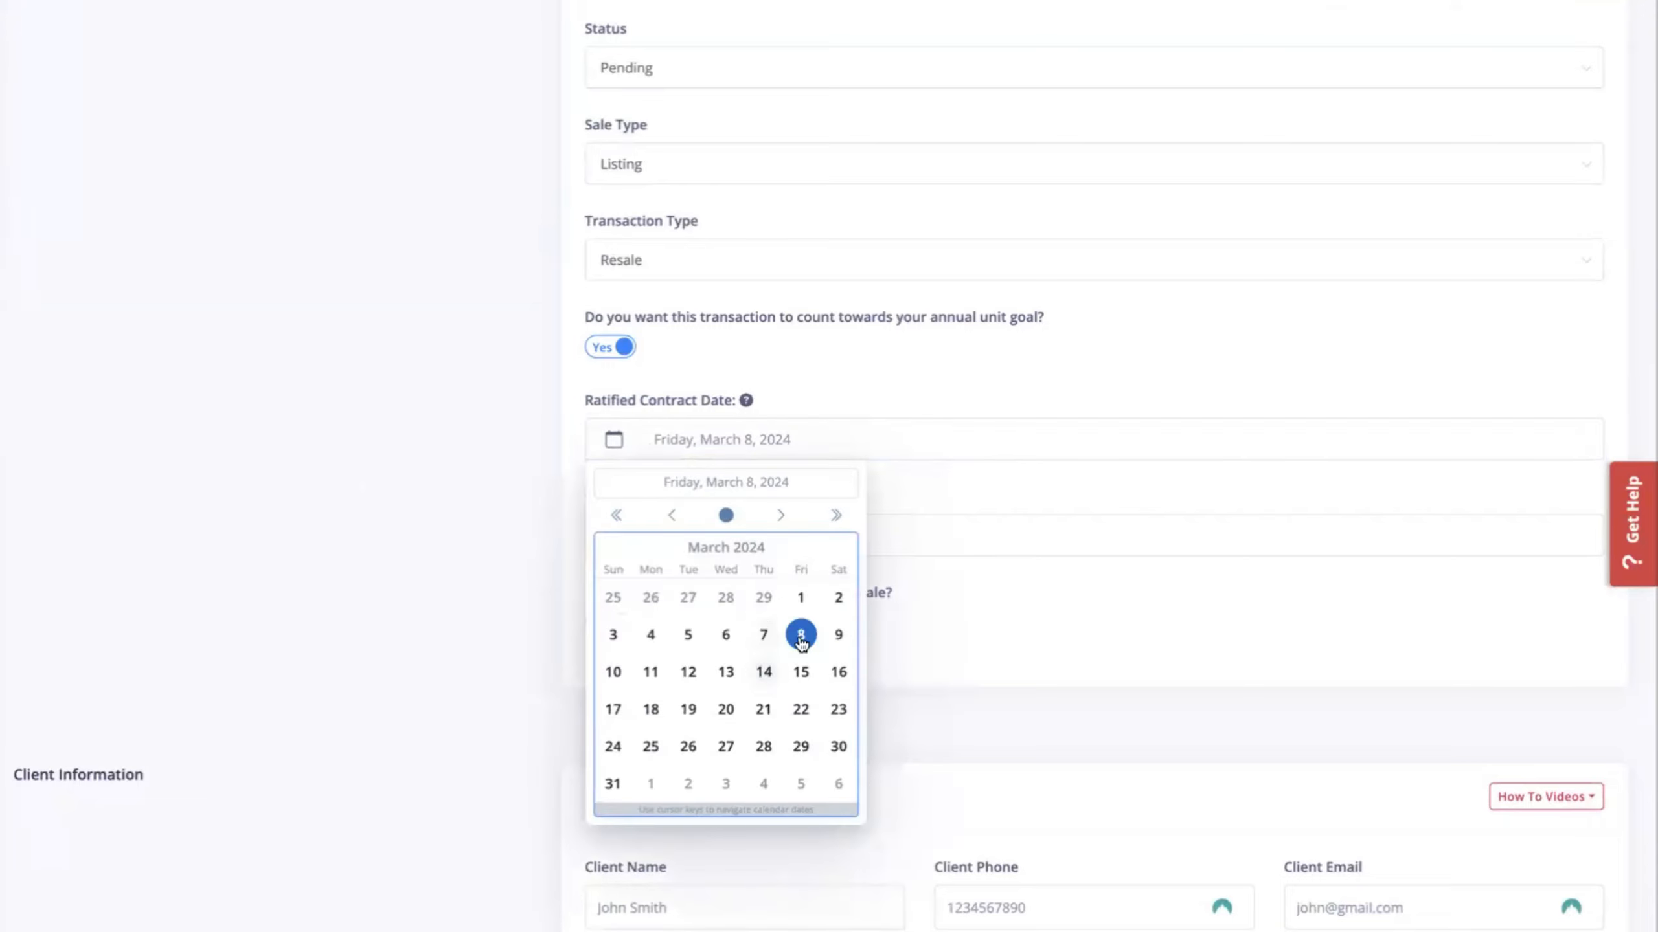
click(801, 709)
click(822, 485)
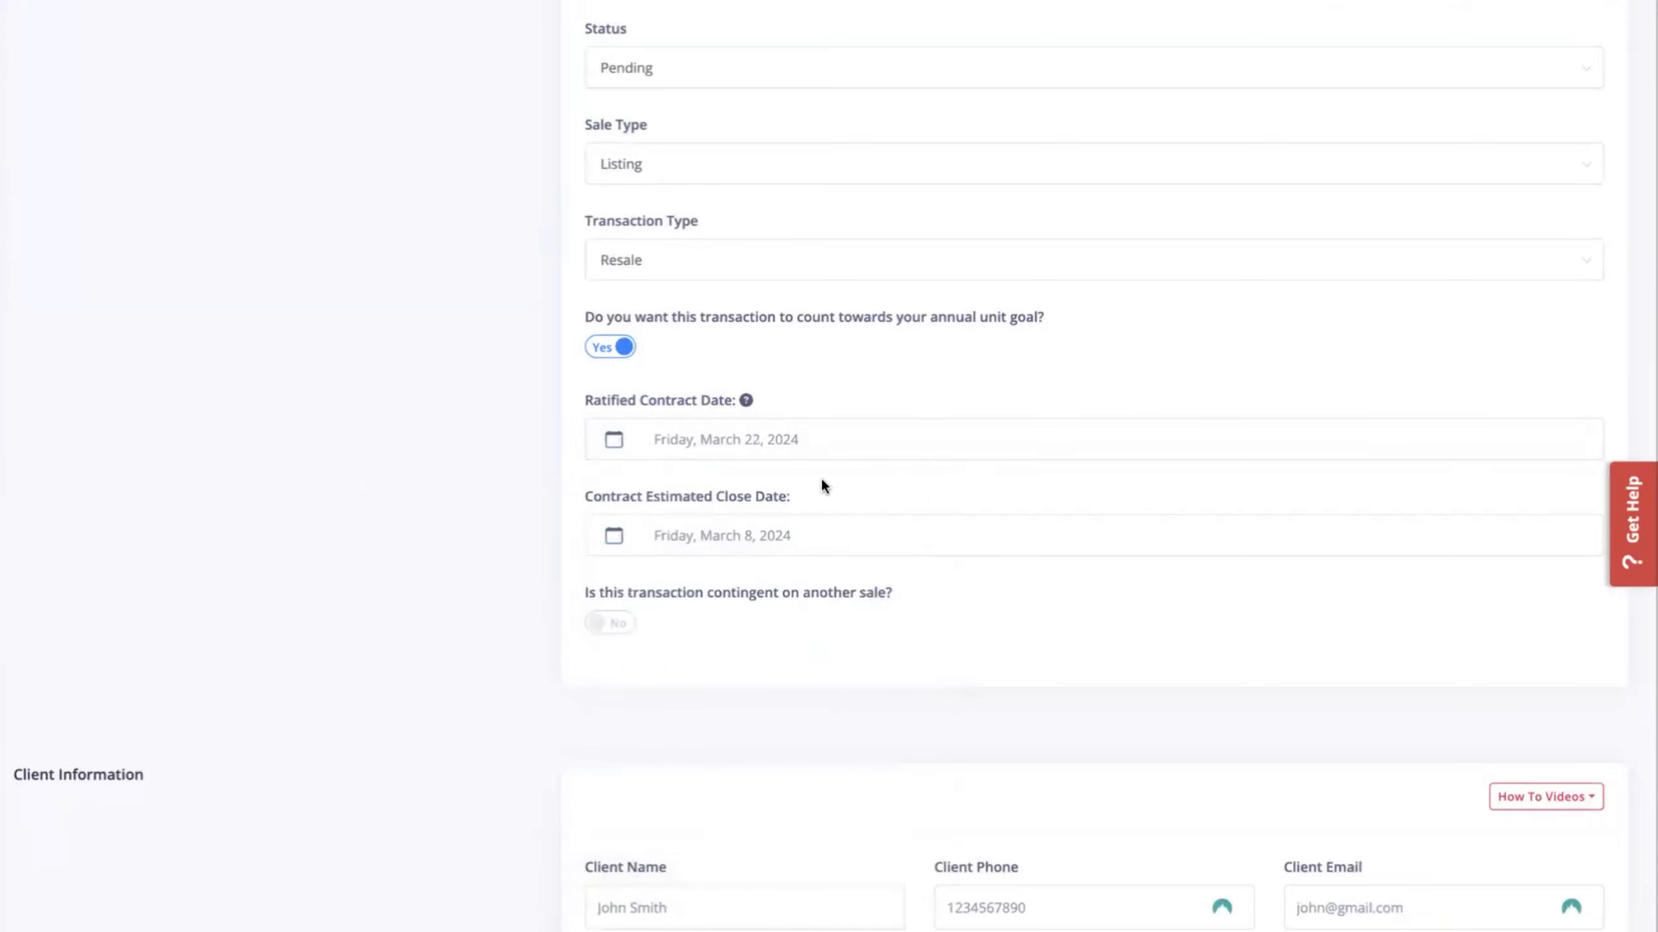
click(613, 536)
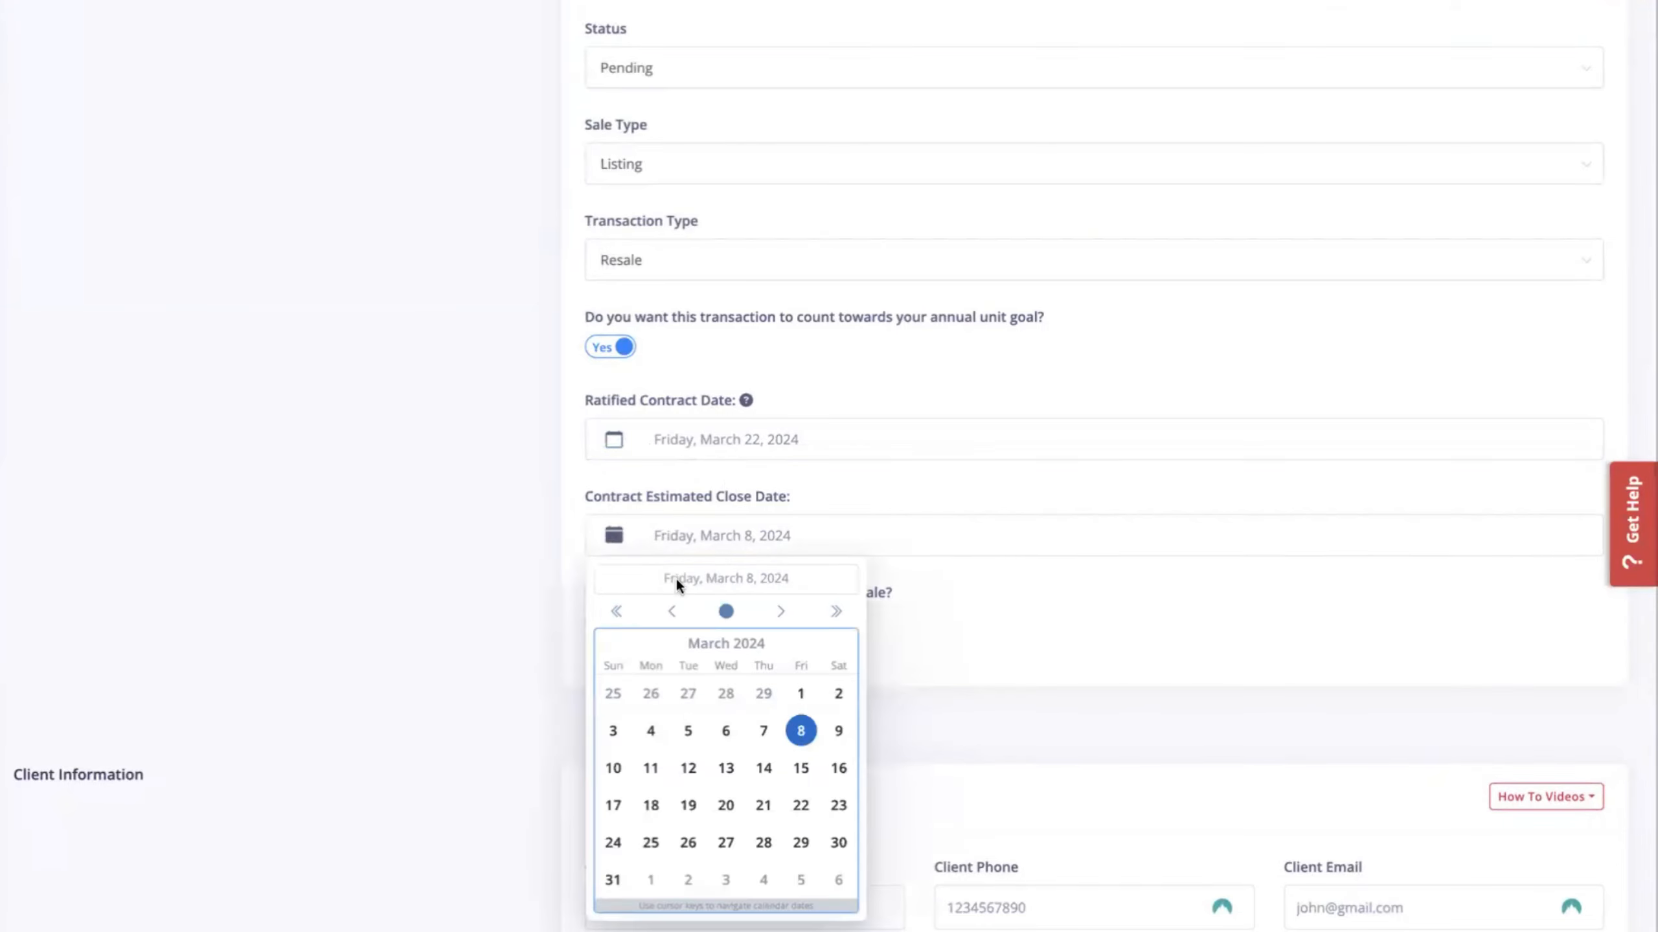
click(780, 612)
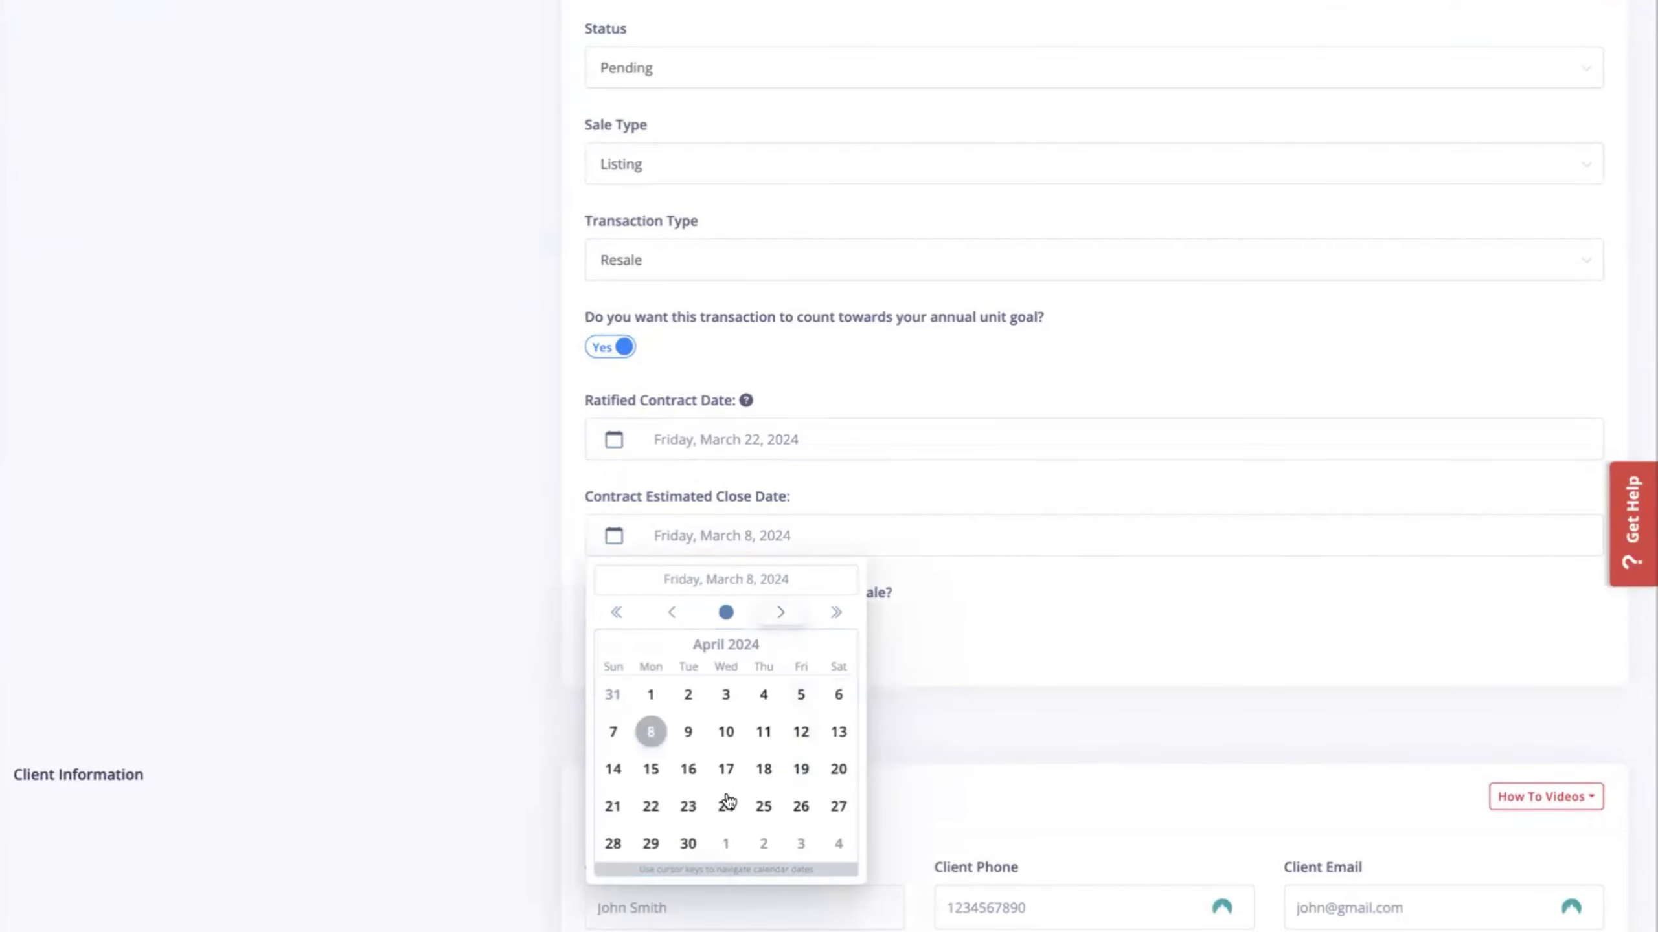
click(680, 844)
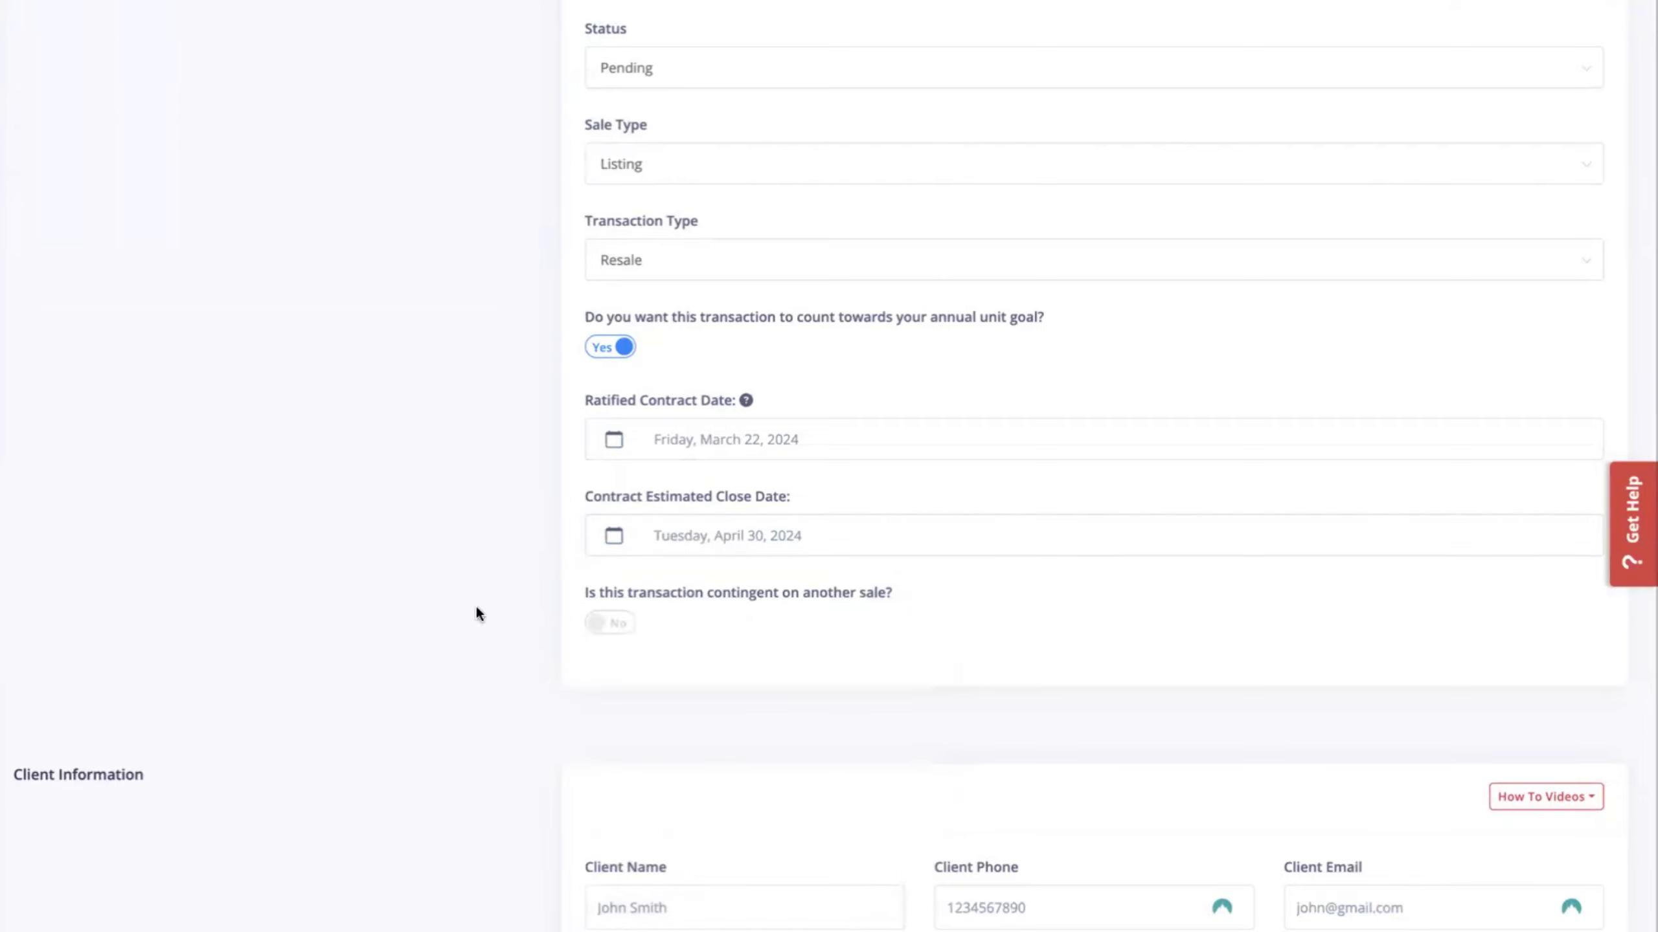
scroll(652, 620, down, 4)
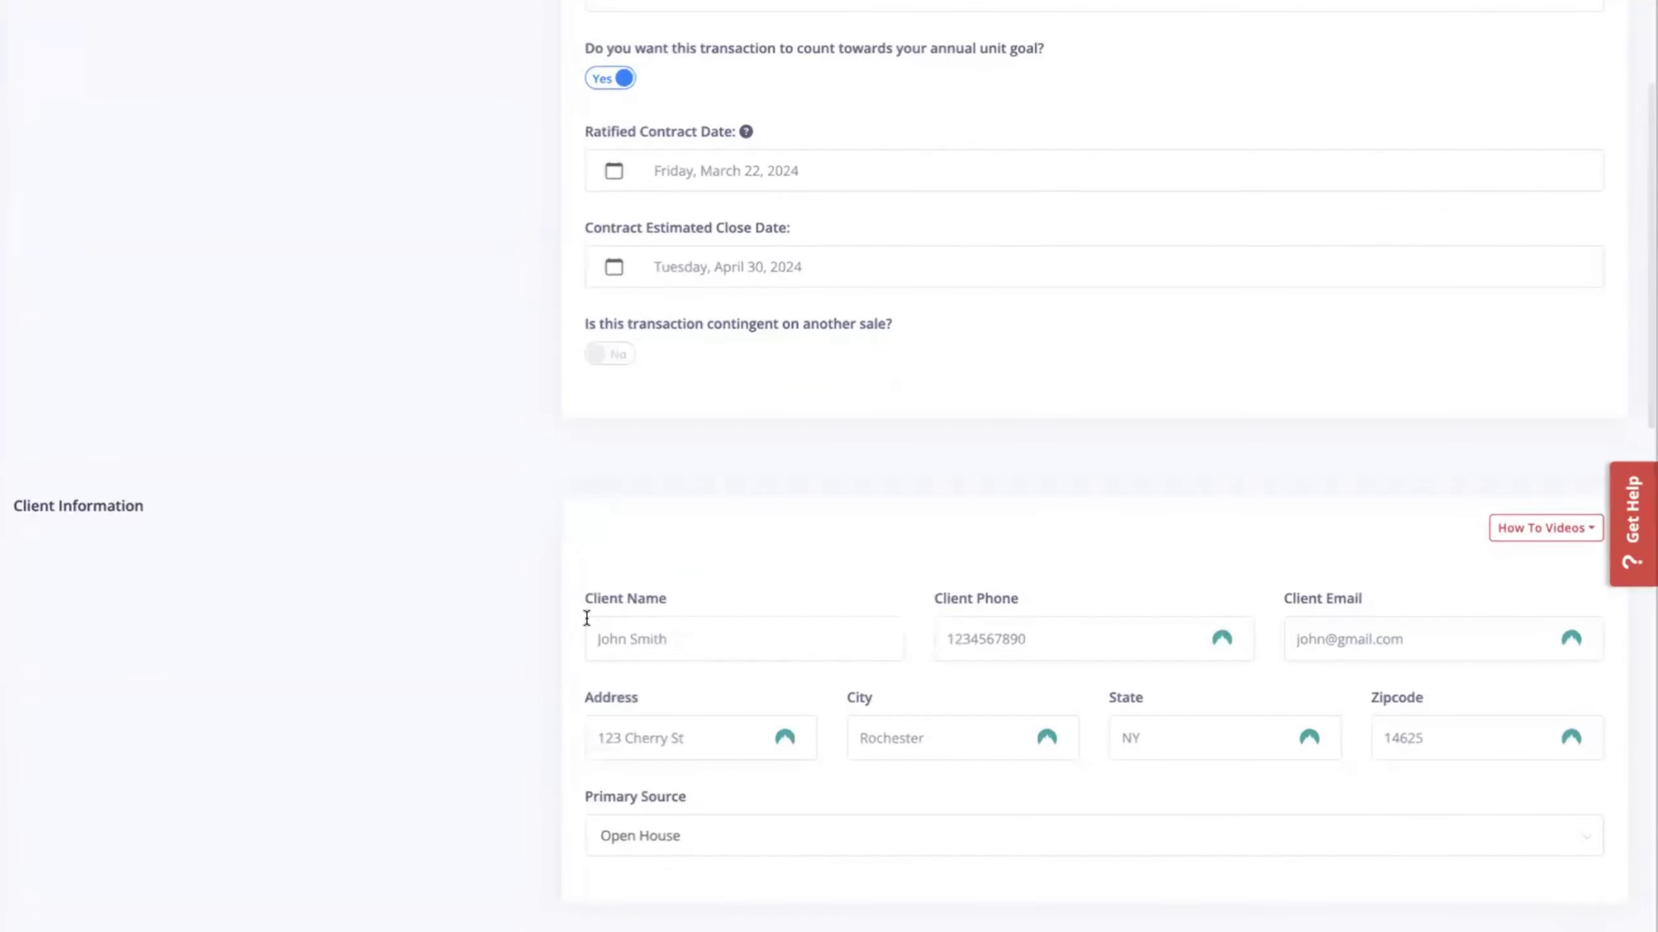
scroll(614, 614, down, 5)
scroll(451, 537, down, 4)
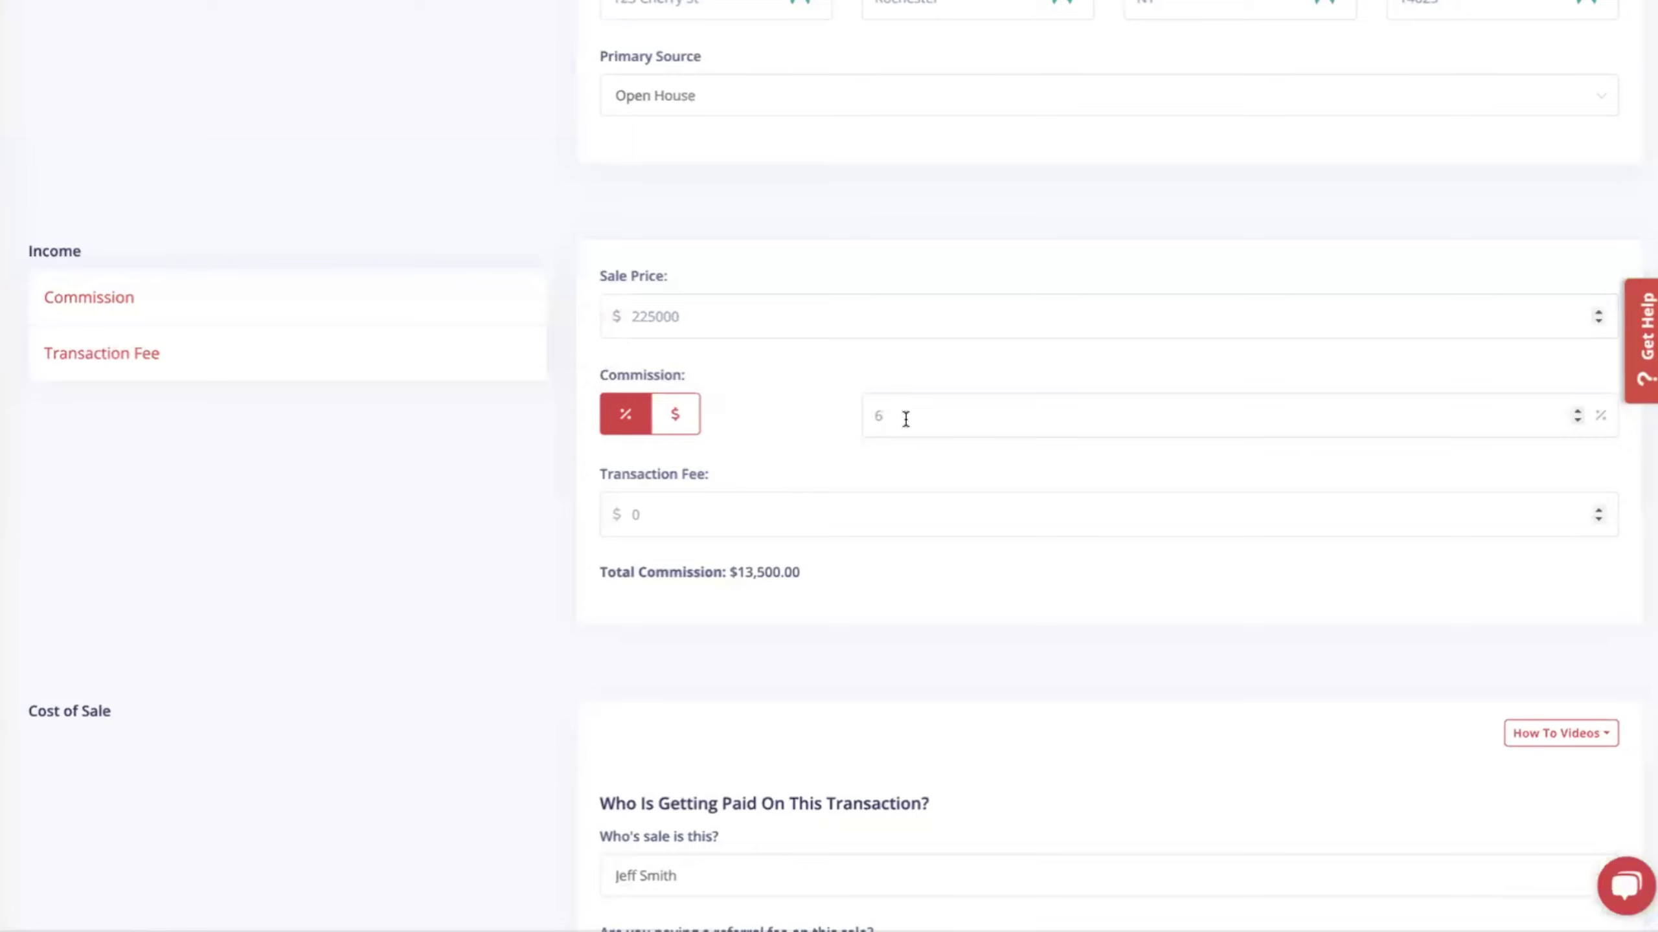
Change Commission % from 6 to 3, making total commission $6,750.00.
click(904, 418)
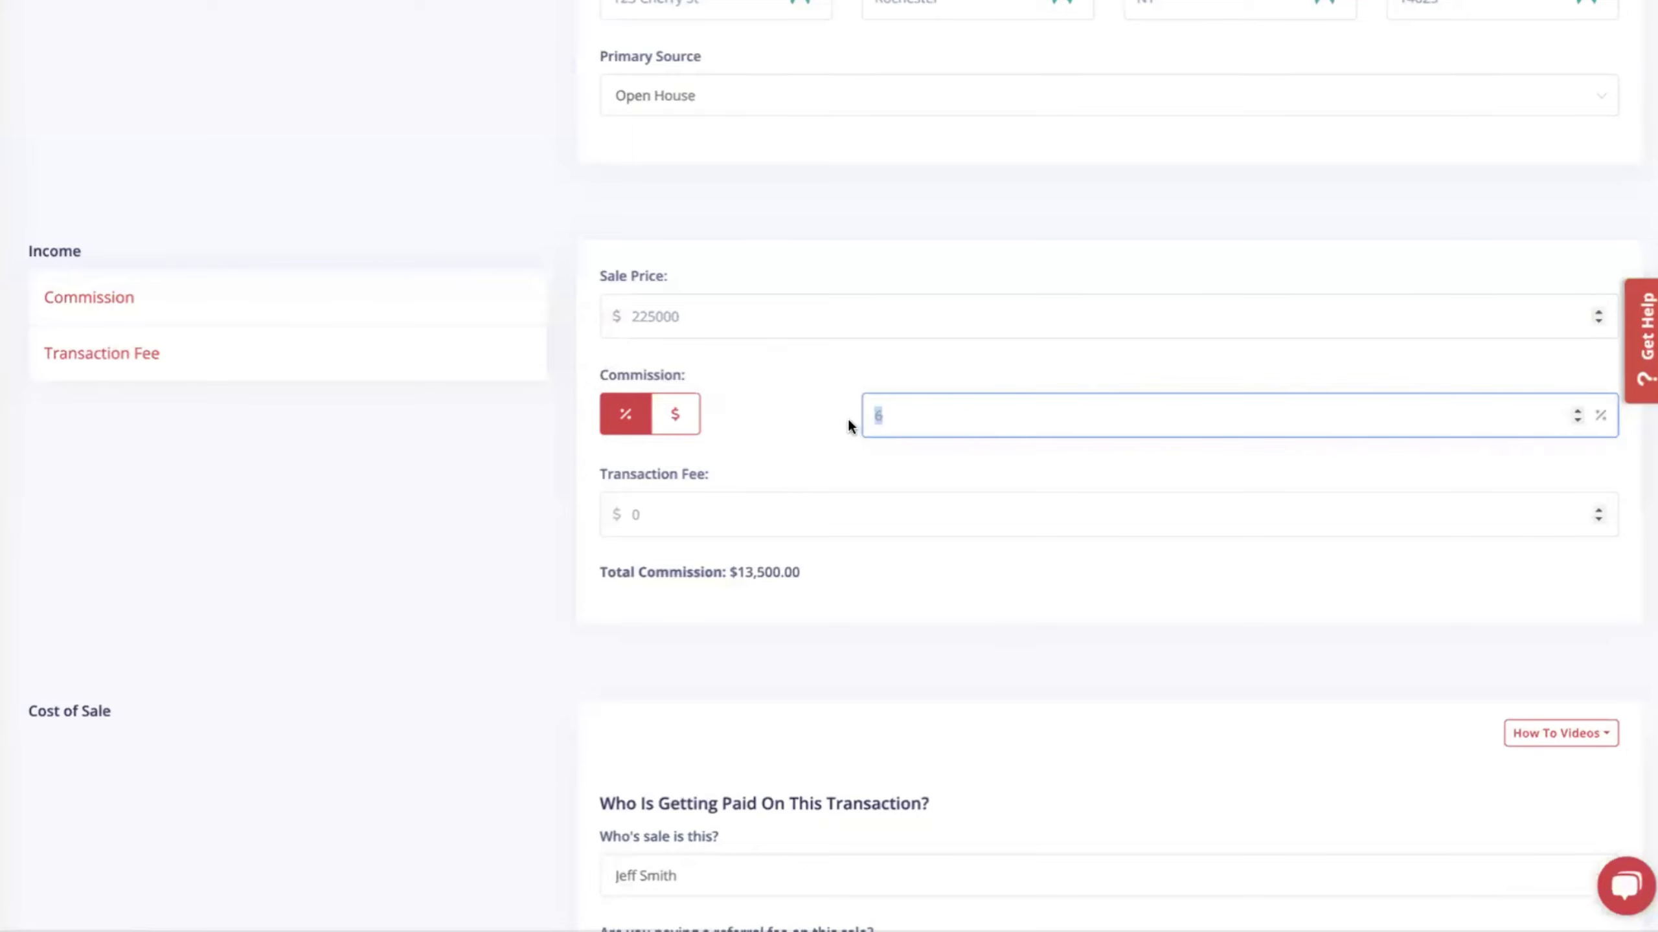
text(3)
click(467, 438)
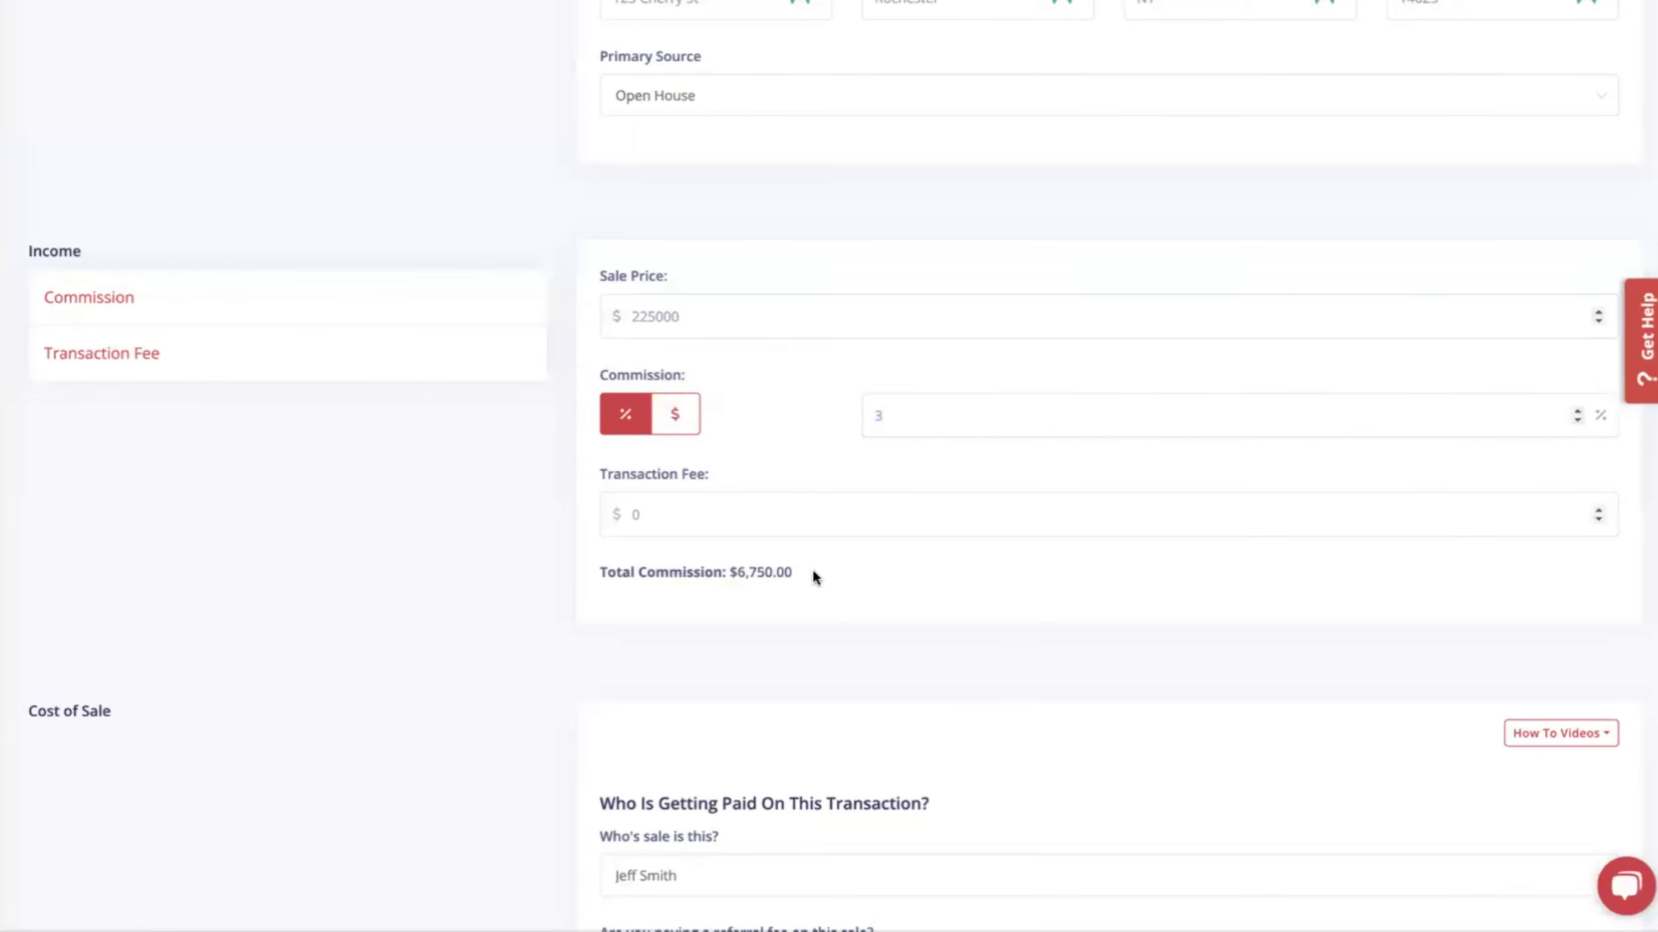
drag(812, 567, 715, 572)
click(545, 550)
scroll(544, 528, down, 5)
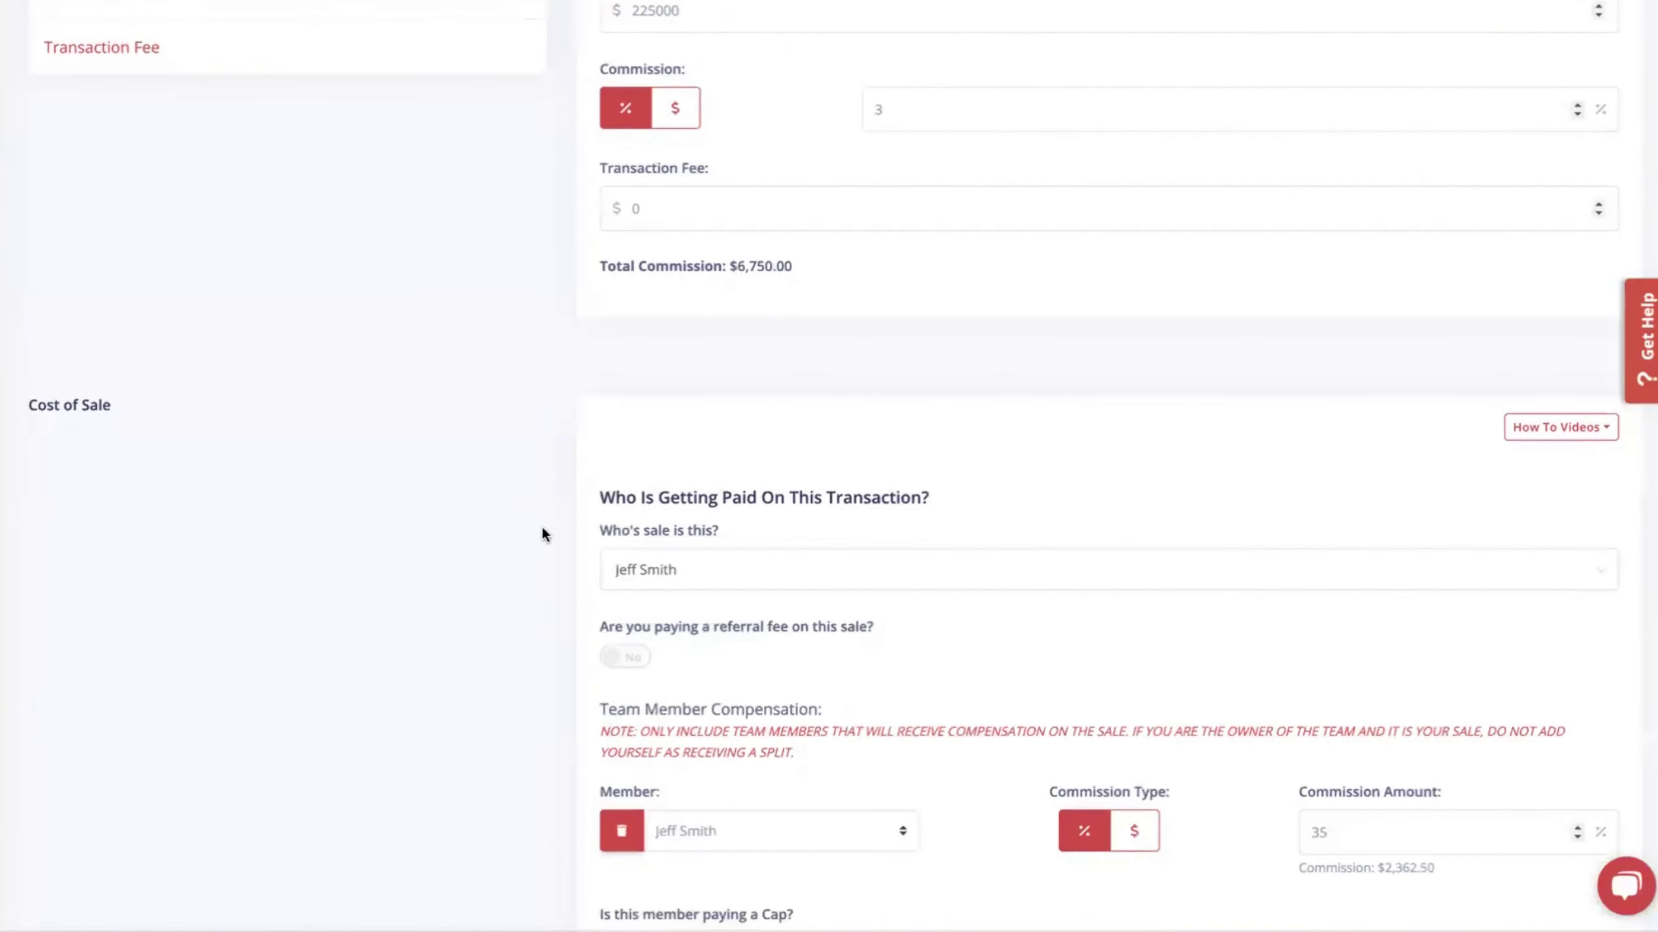
scroll(542, 526, down, 5)
scroll(1007, 378, down, 2)
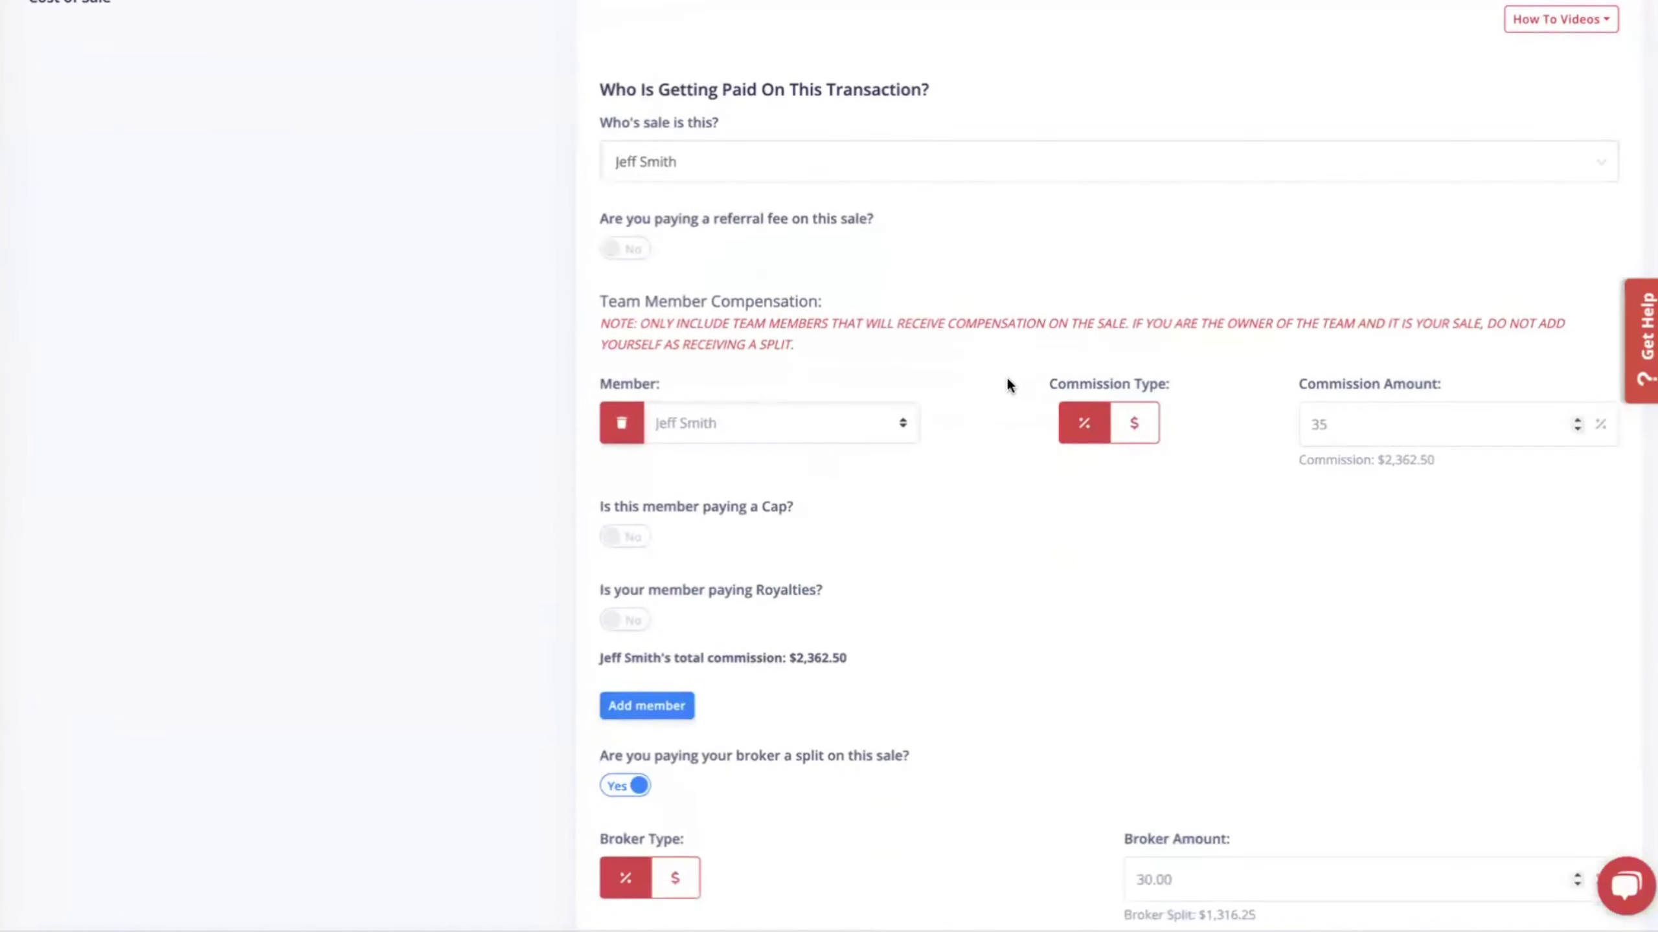
scroll(545, 622, down, 13)
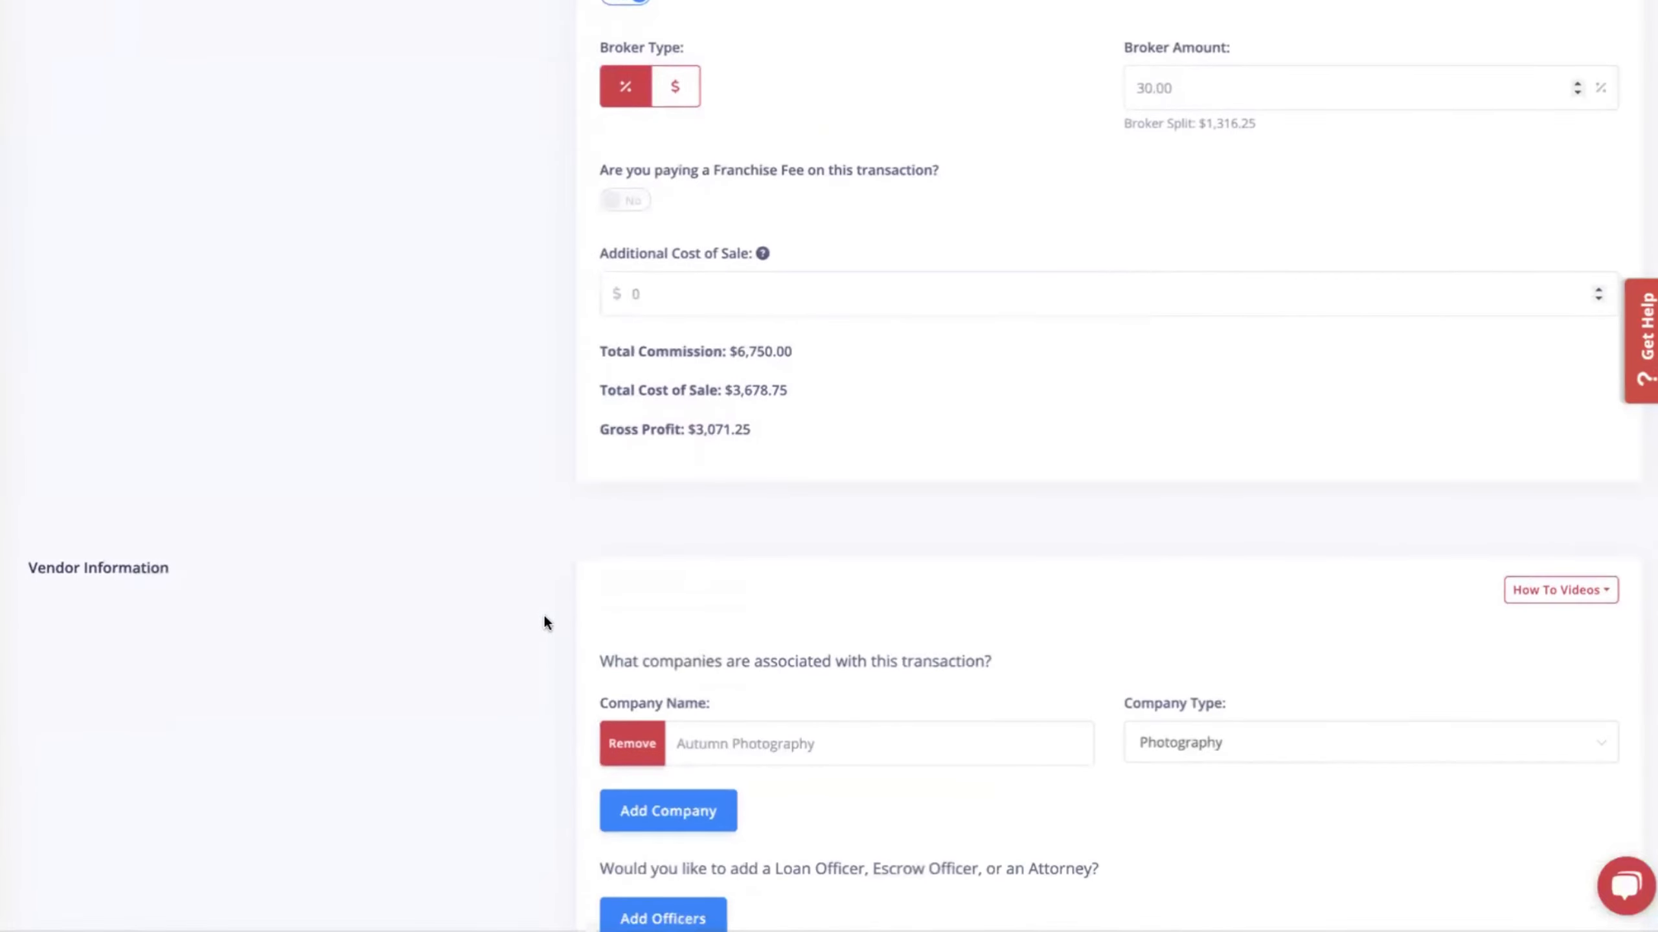
Add a second vendor, Herrman Title Co, with company type Title Company.
scroll(546, 621, down, 4)
click(707, 591)
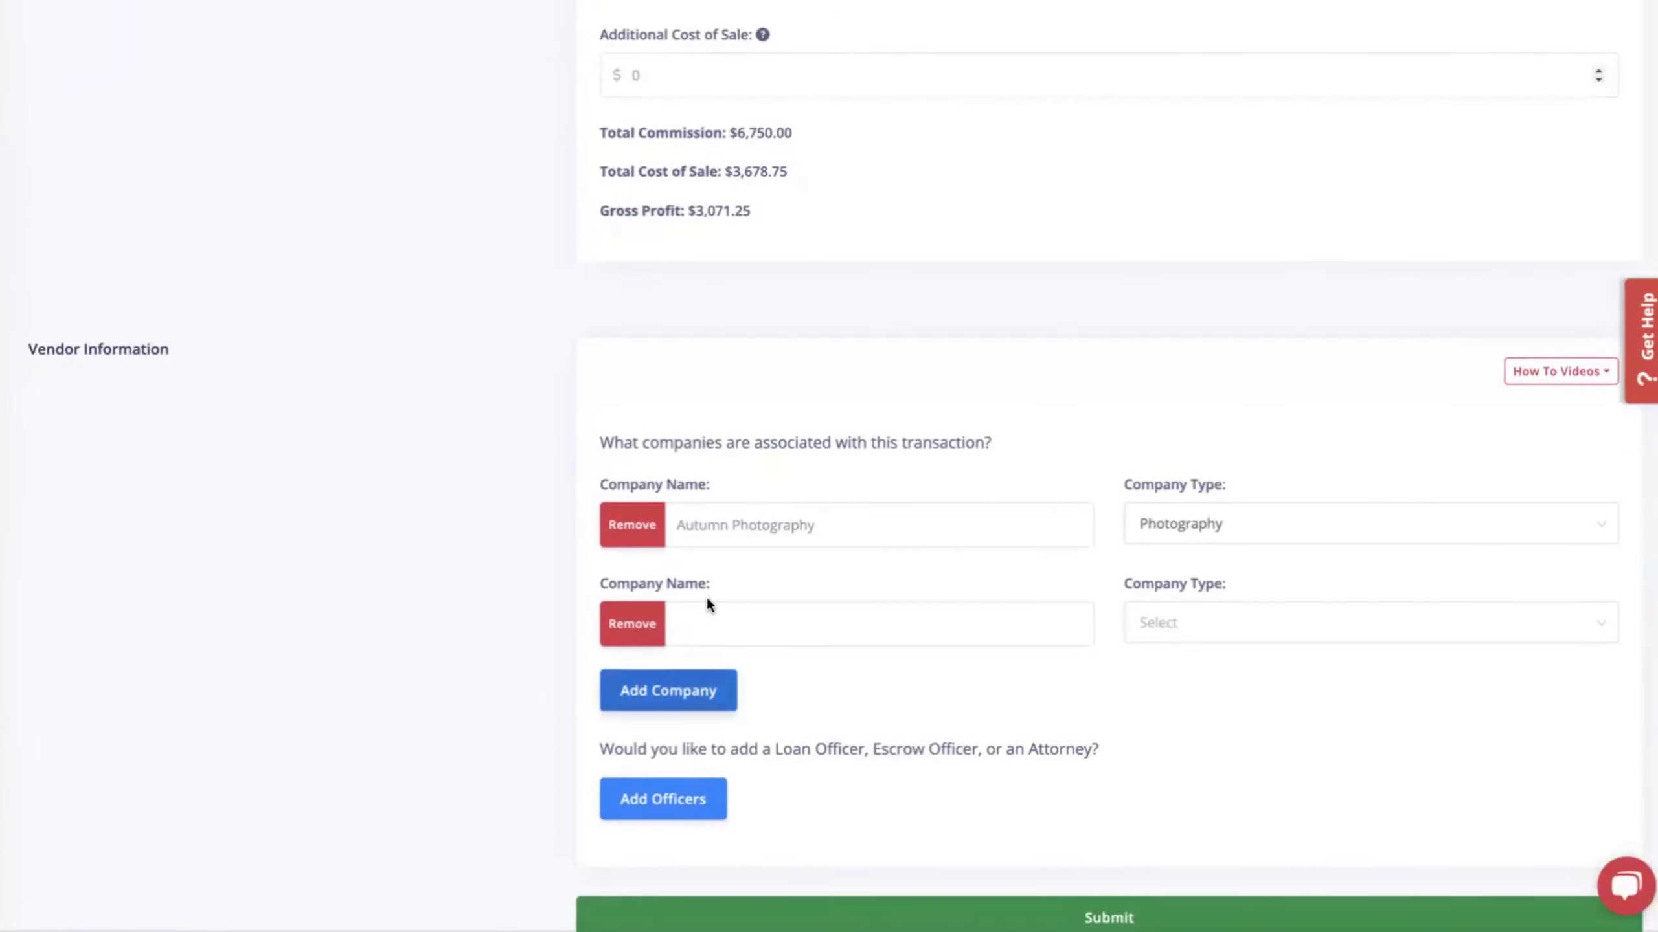
click(1189, 620)
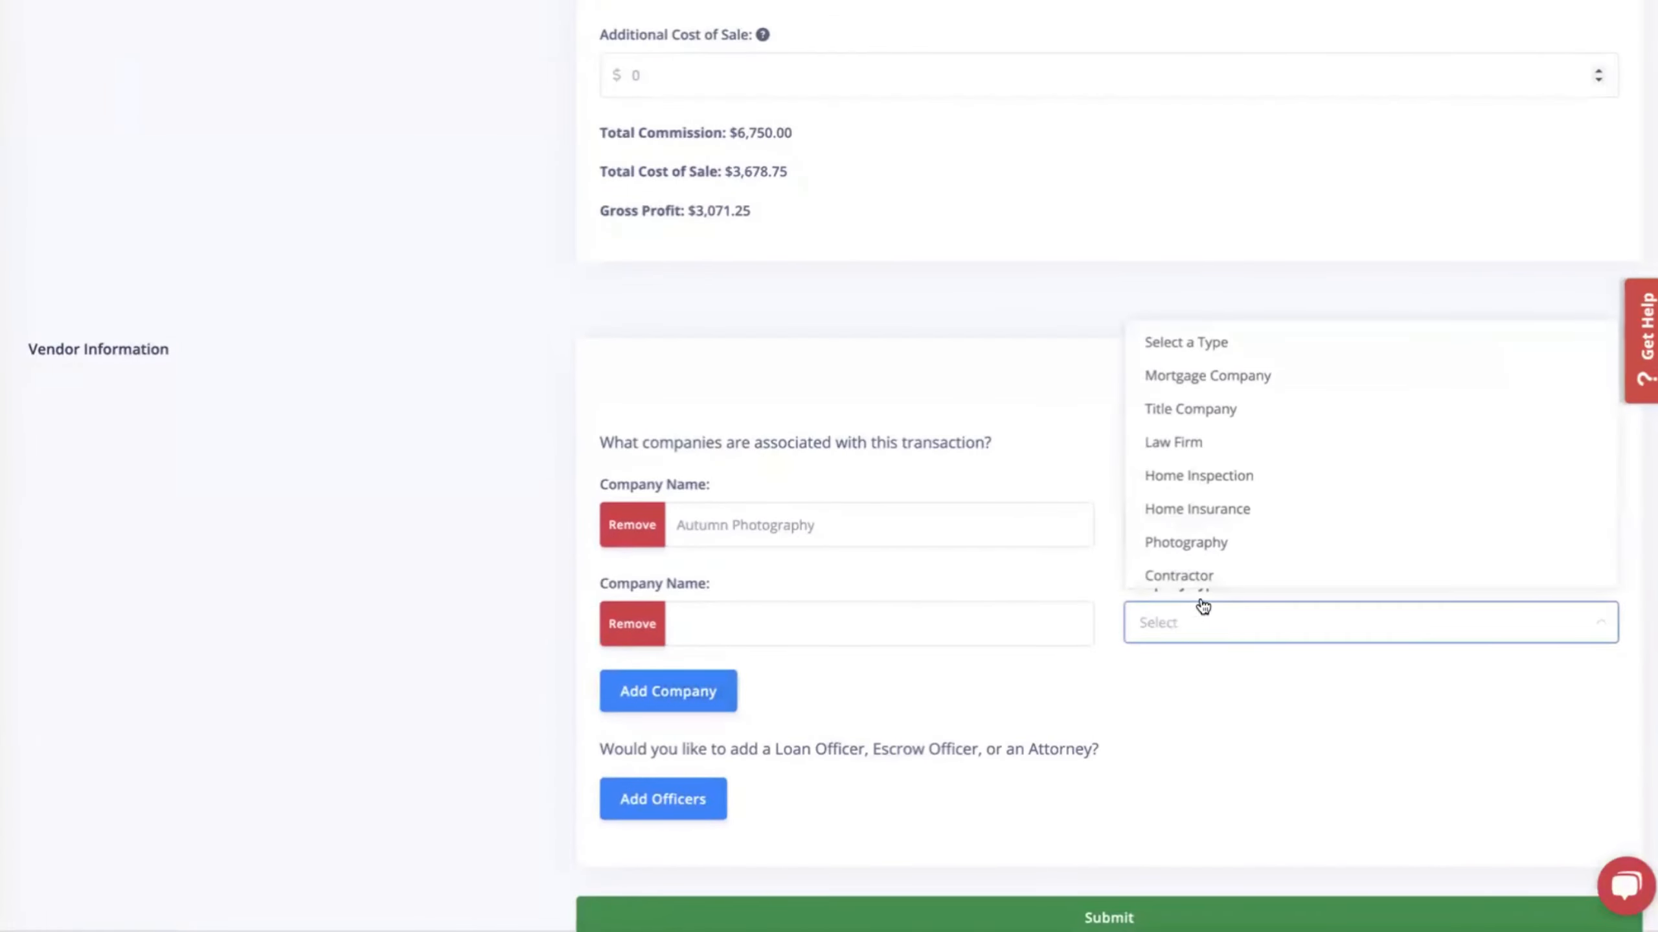
click(1213, 412)
click(800, 623)
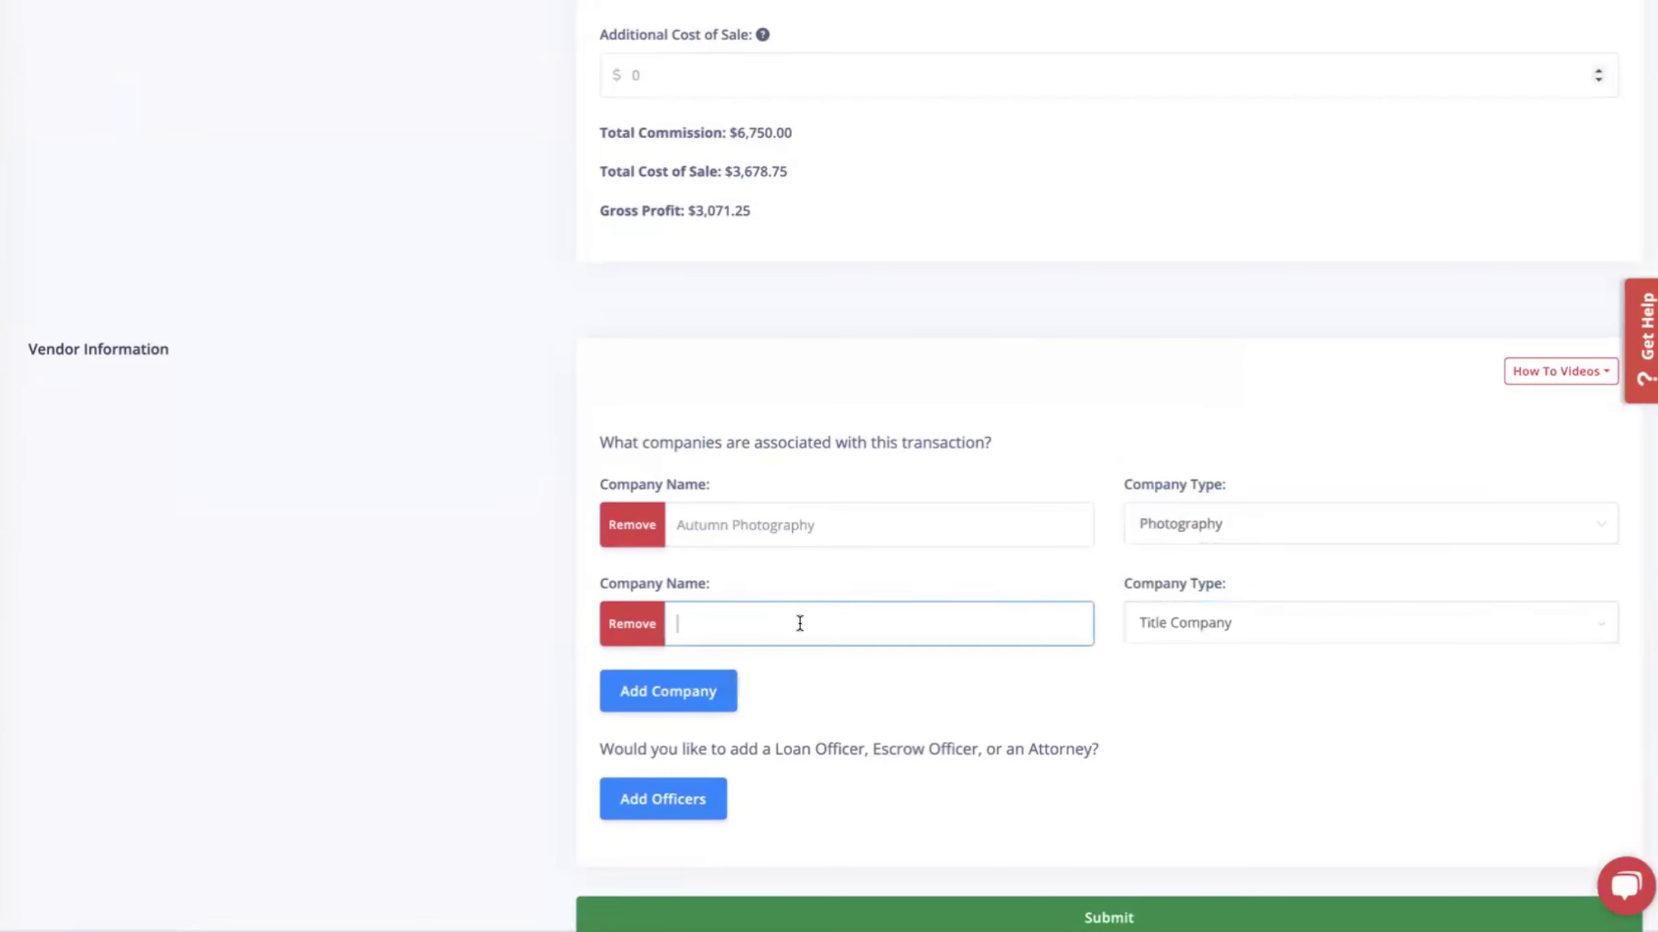
text(Herrman Title Co)
Submit the transaction and view the Transactions list.
scroll(799, 623, down, 2)
click(1109, 796)
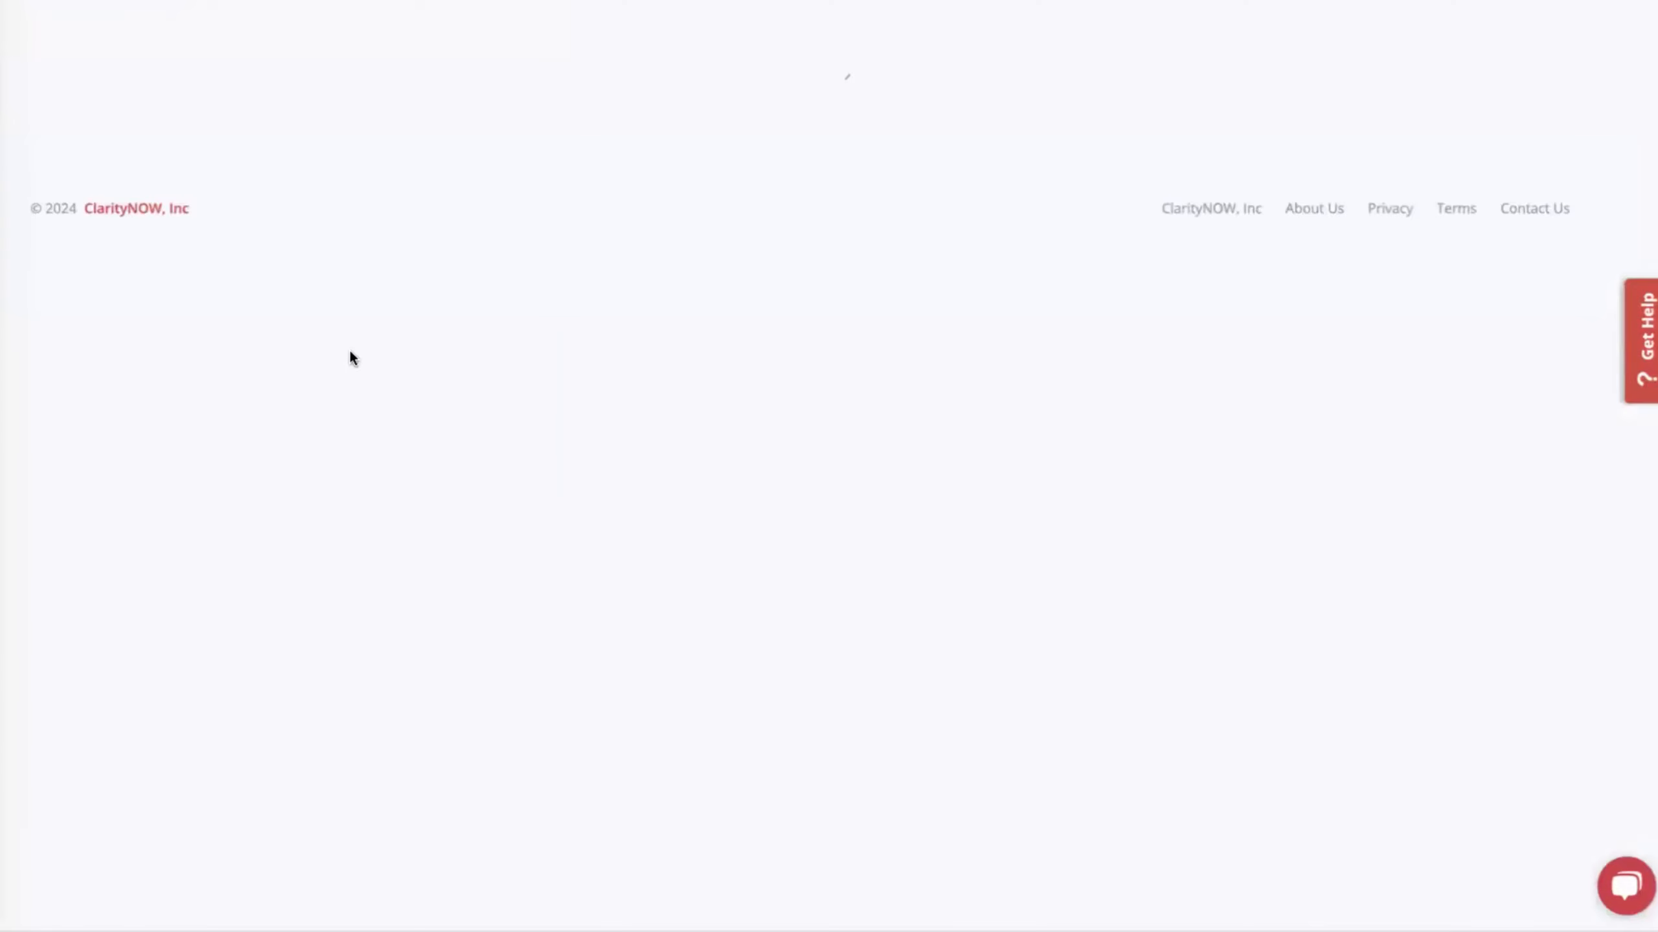
click(74, 363)
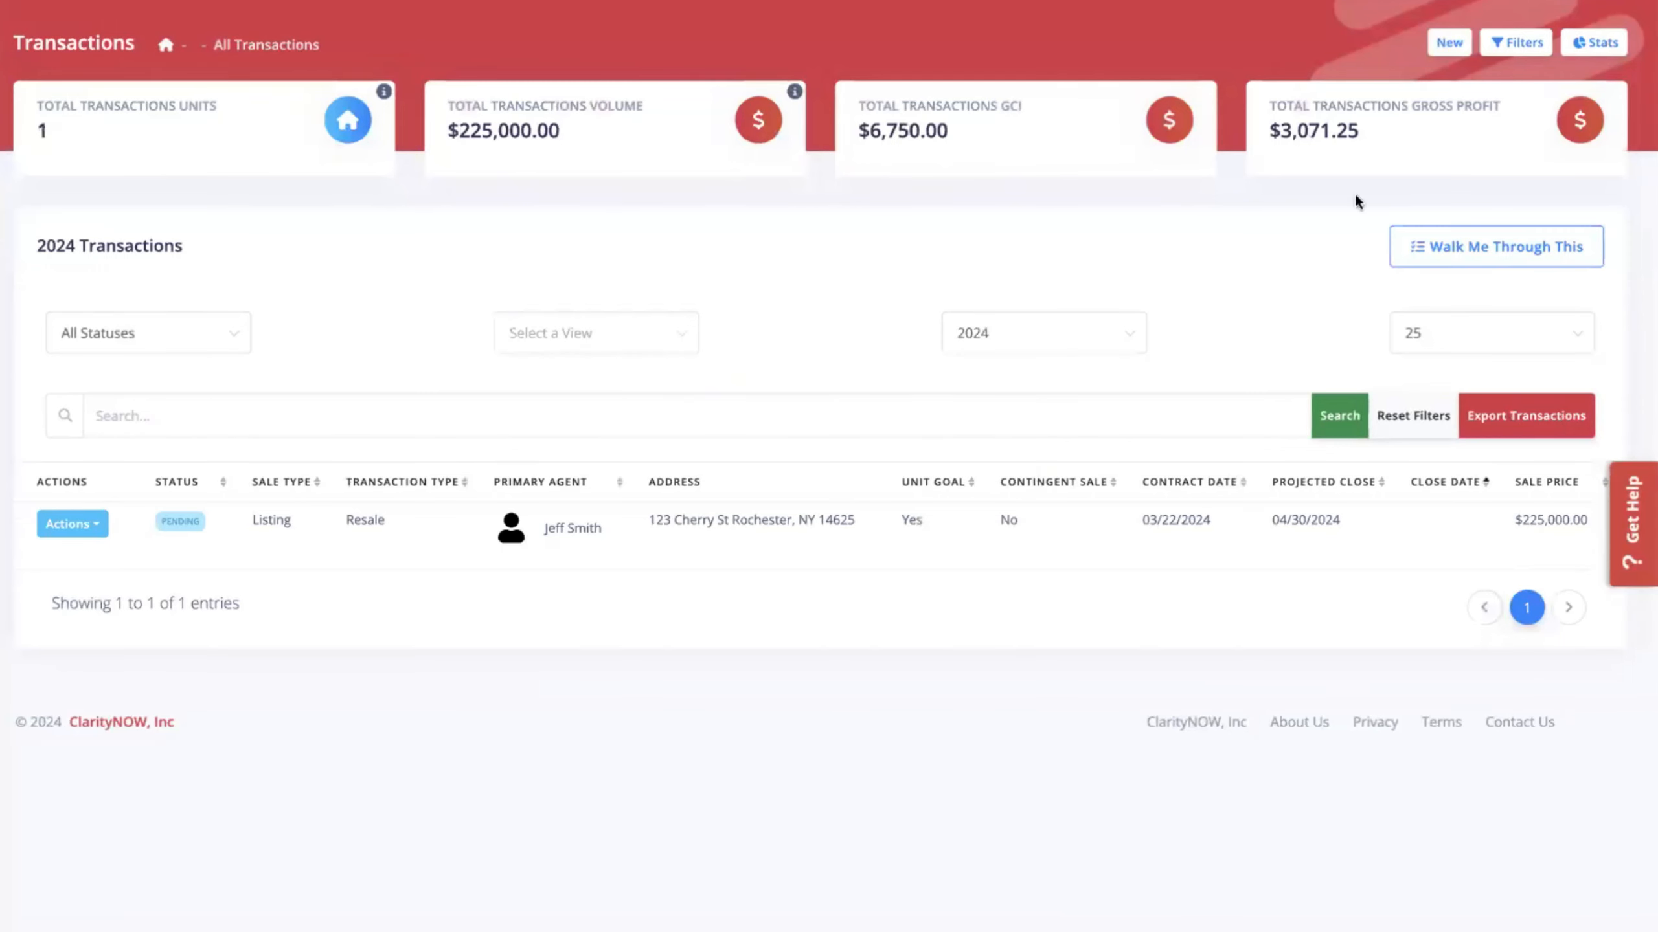
Create a new transaction set to Pending status, Listing sale type and Resale transaction type.
click(1450, 43)
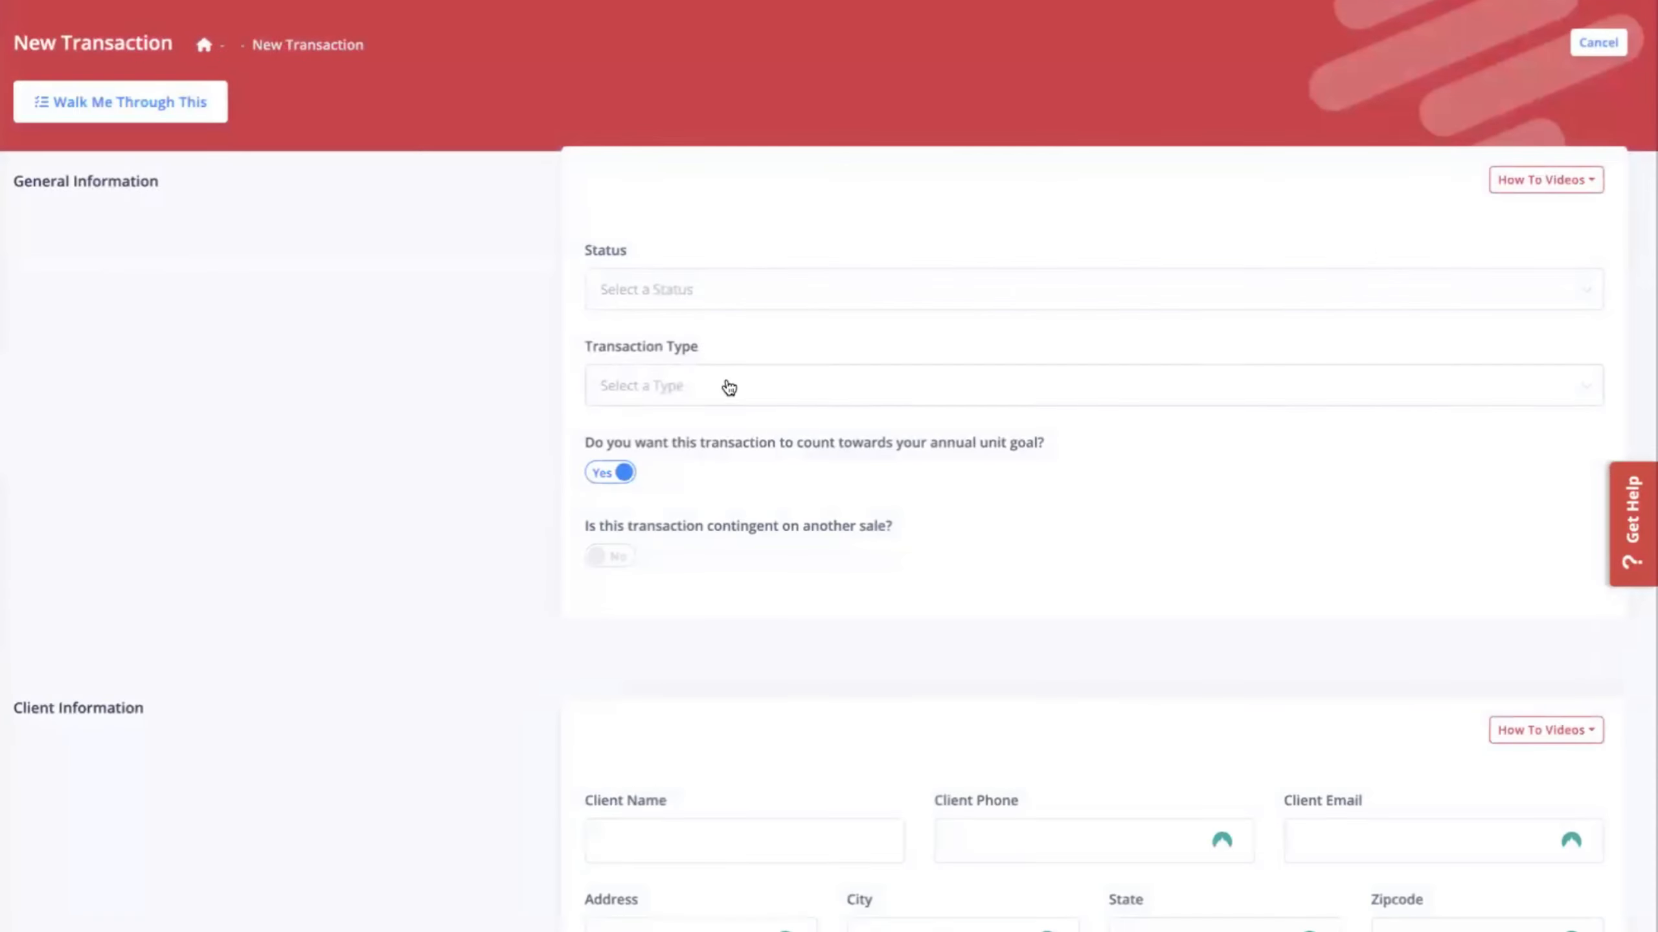
click(682, 288)
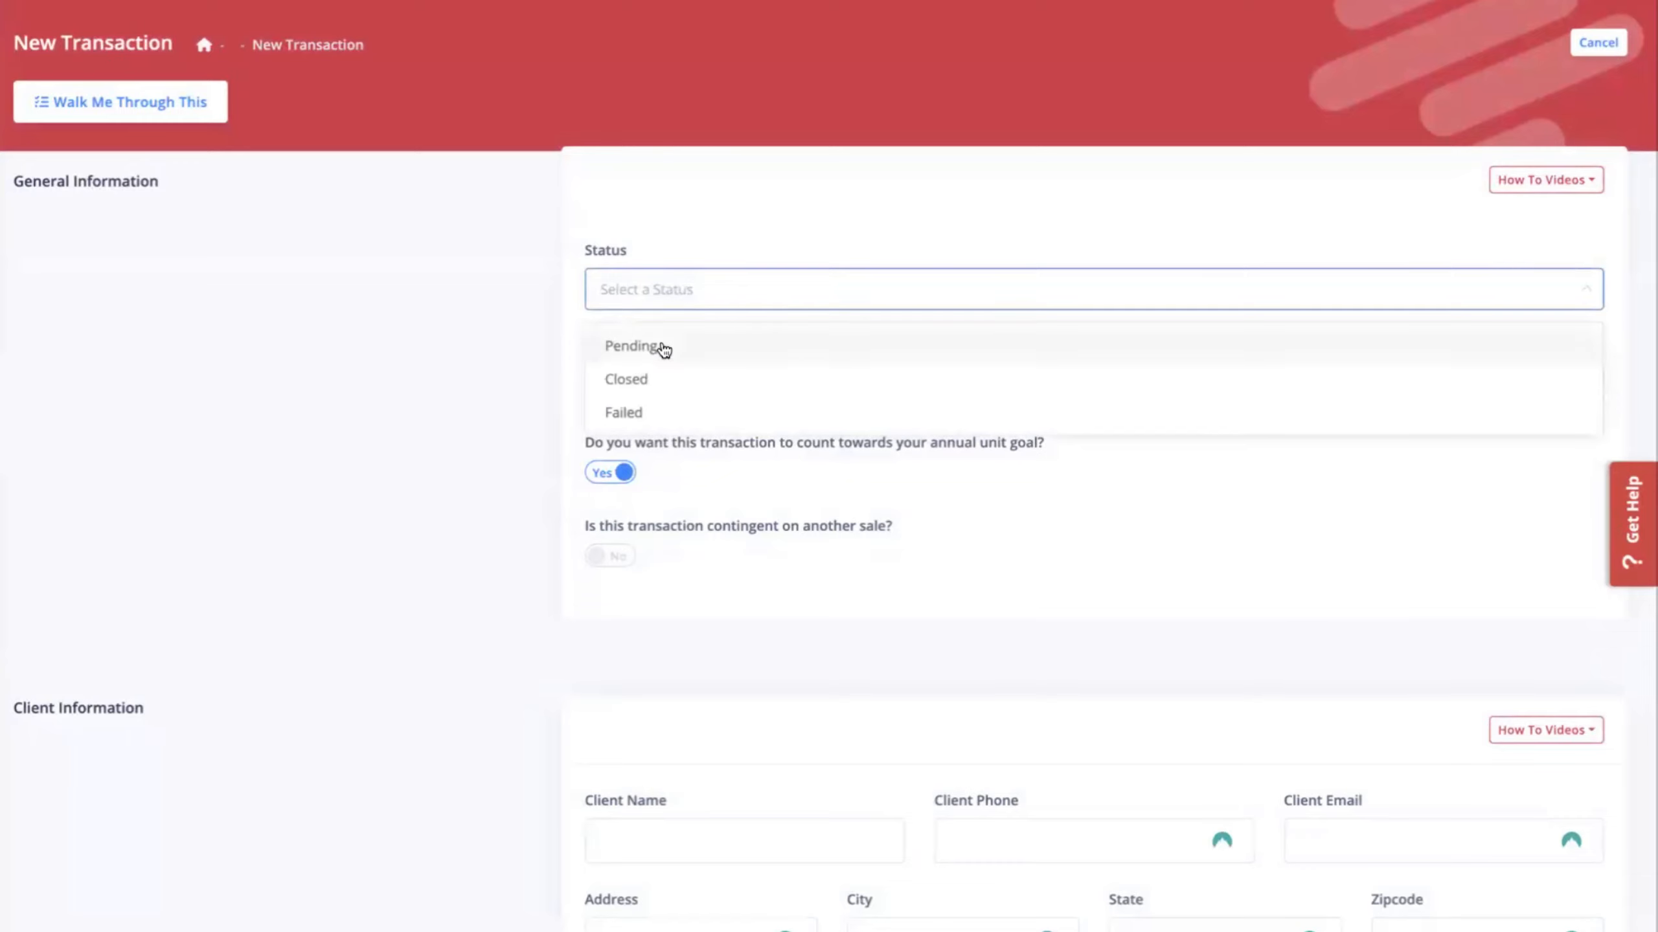
click(661, 347)
click(697, 394)
click(688, 443)
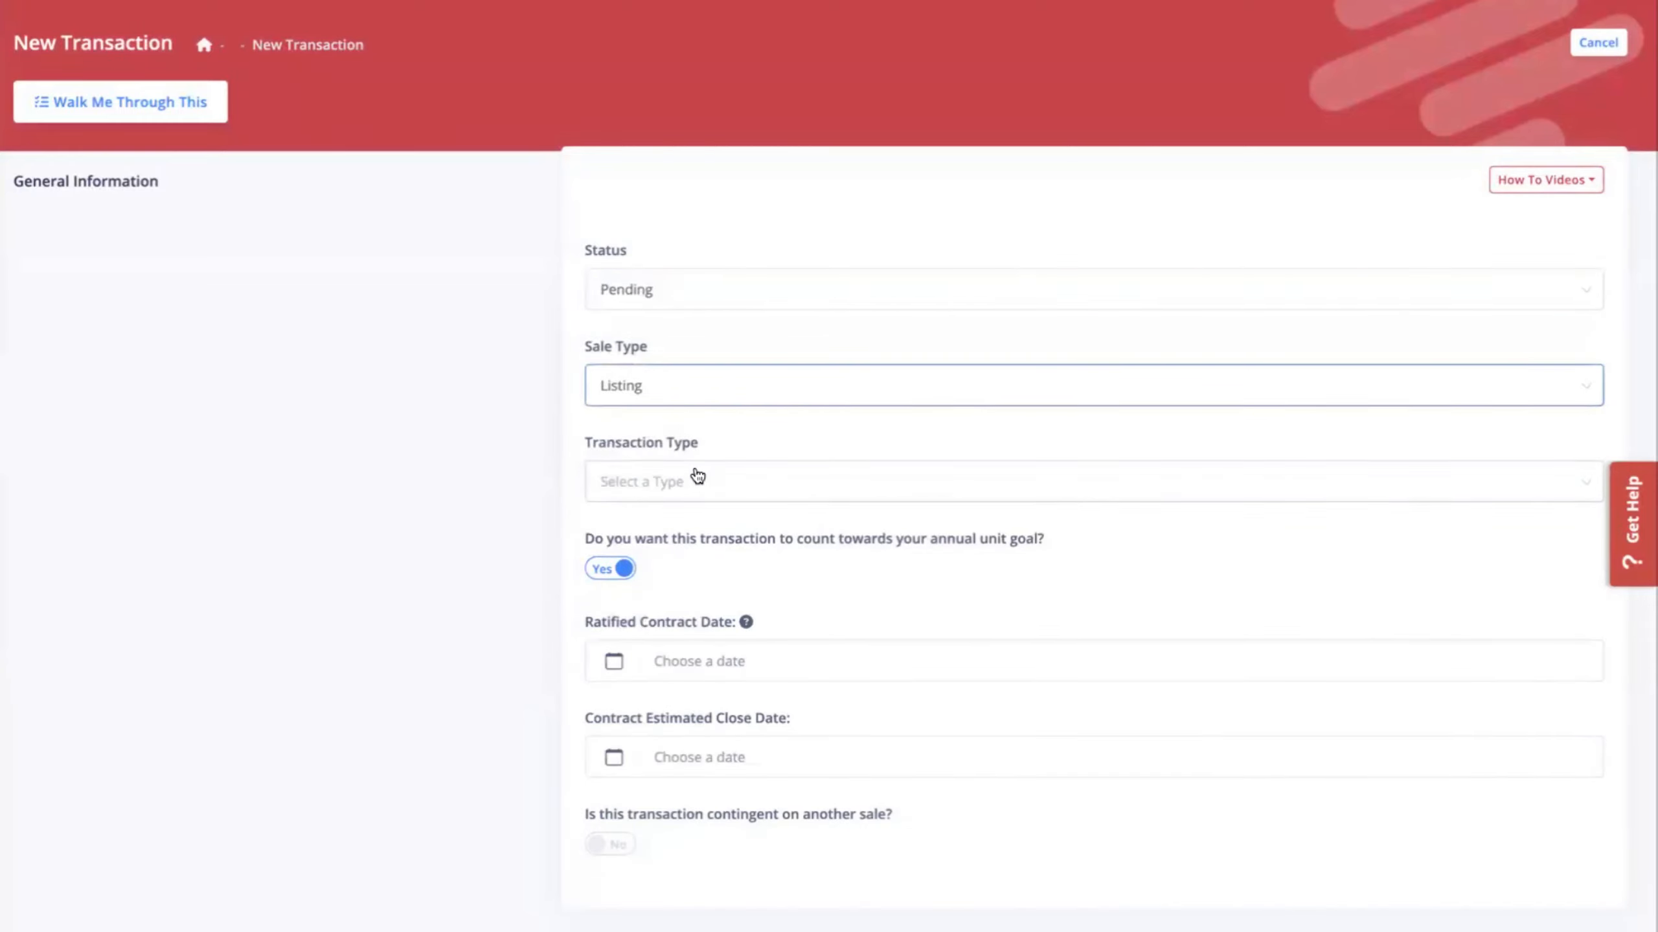
click(685, 493)
click(669, 539)
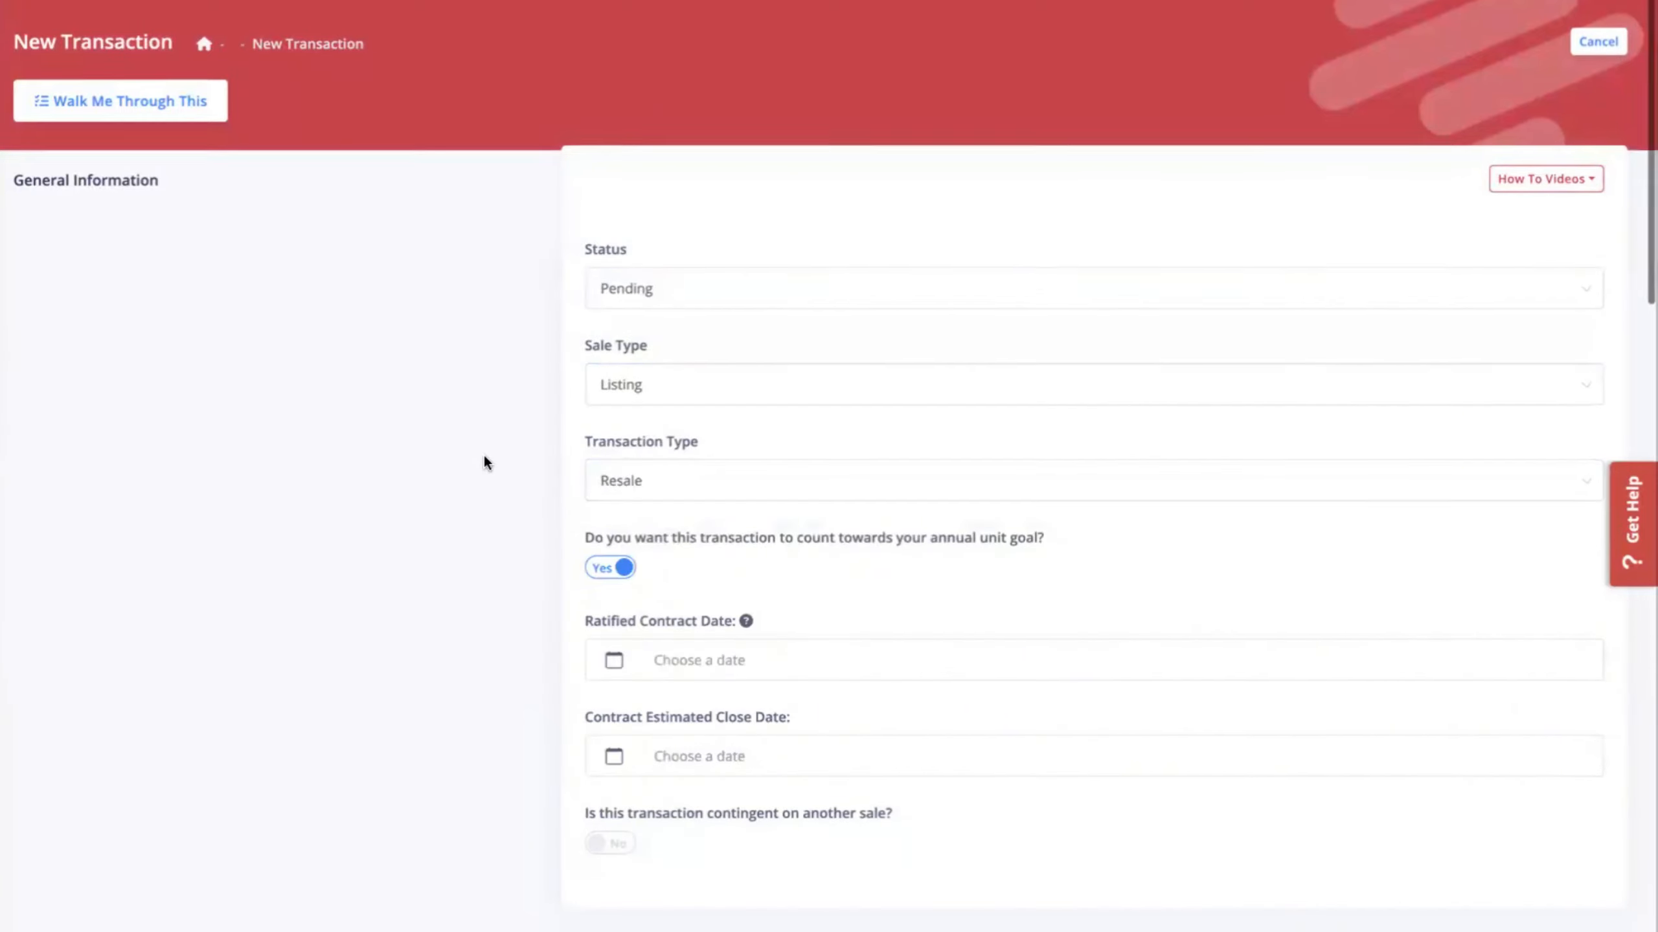
scroll(487, 457, down, 4)
scroll(498, 376, down, 1)
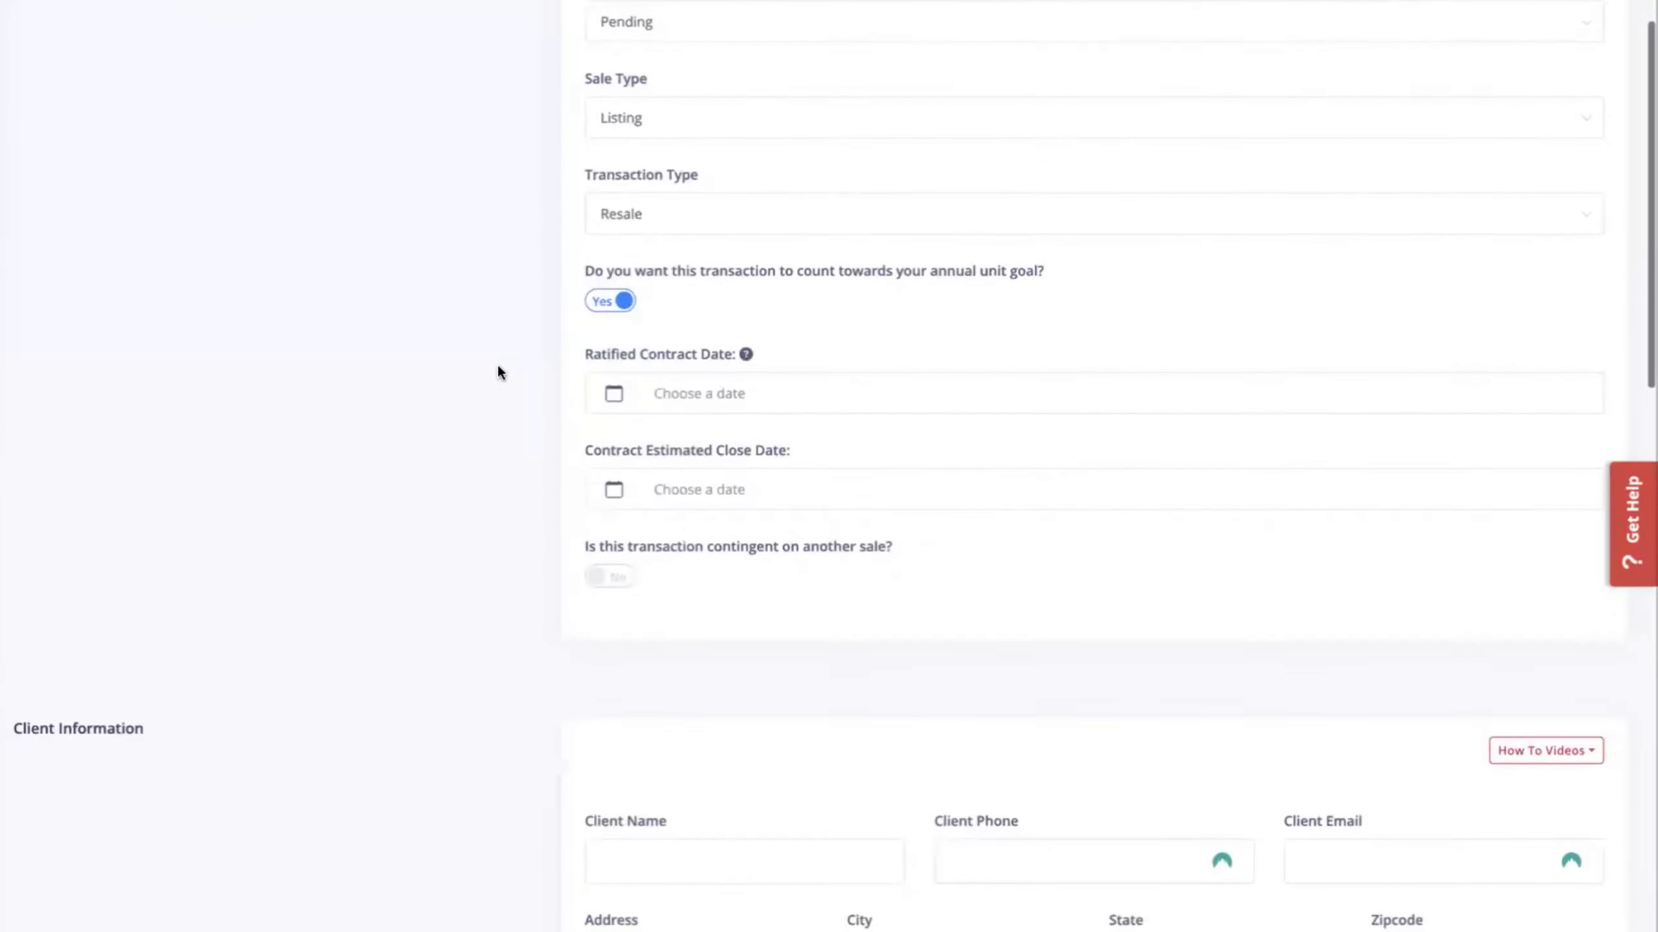